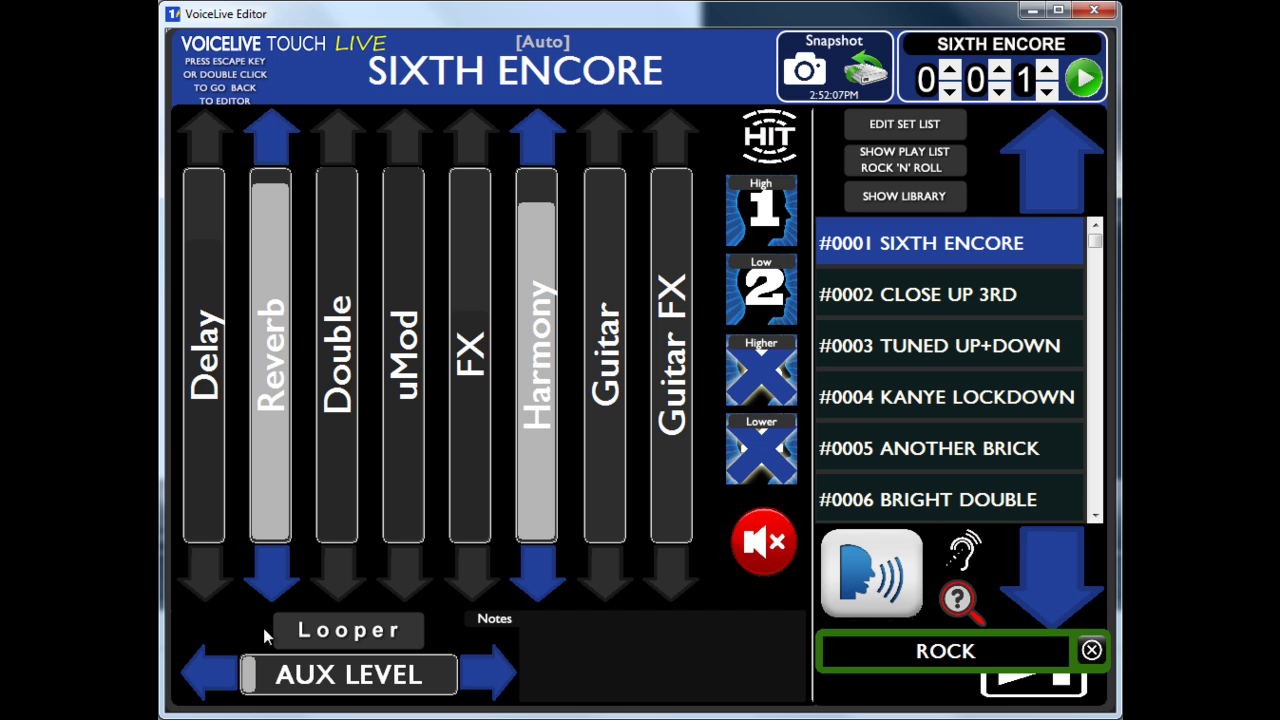
Adjust the Reverb and Harmony levels of the SIXTH ENCORE preset, and toggle Harmony off and back on
left_click(268, 580)
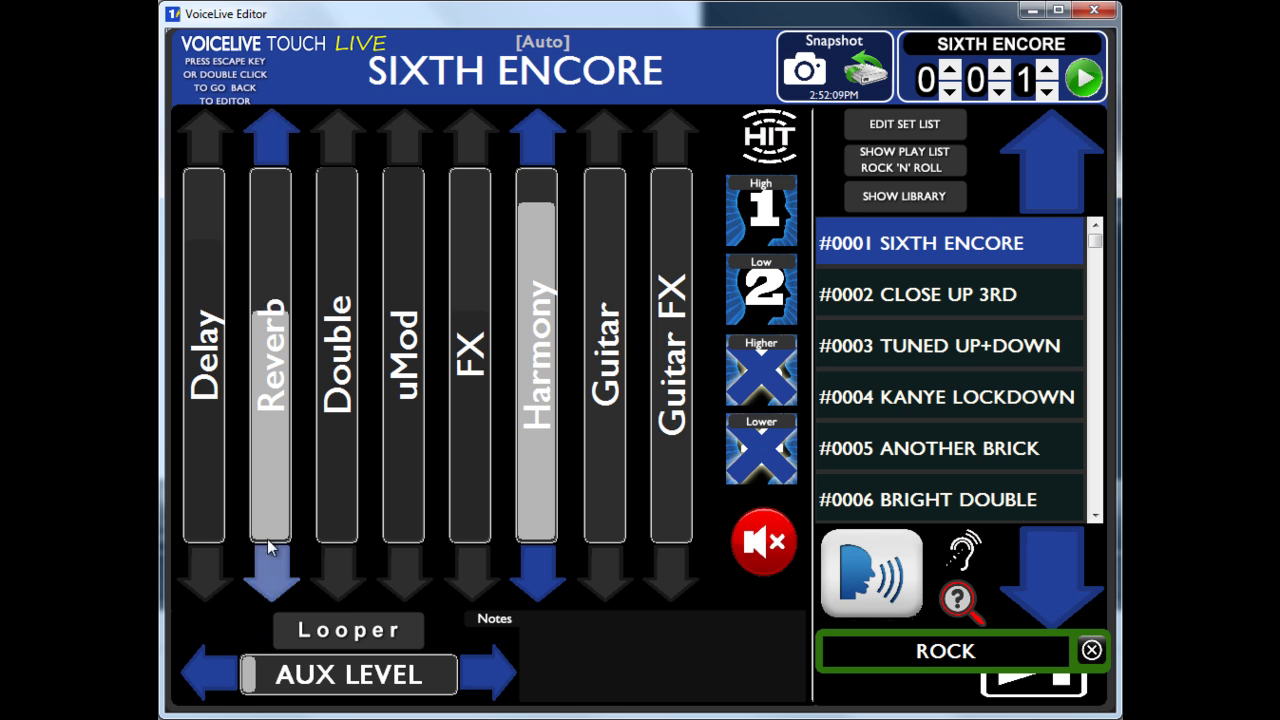
left_click(277, 145)
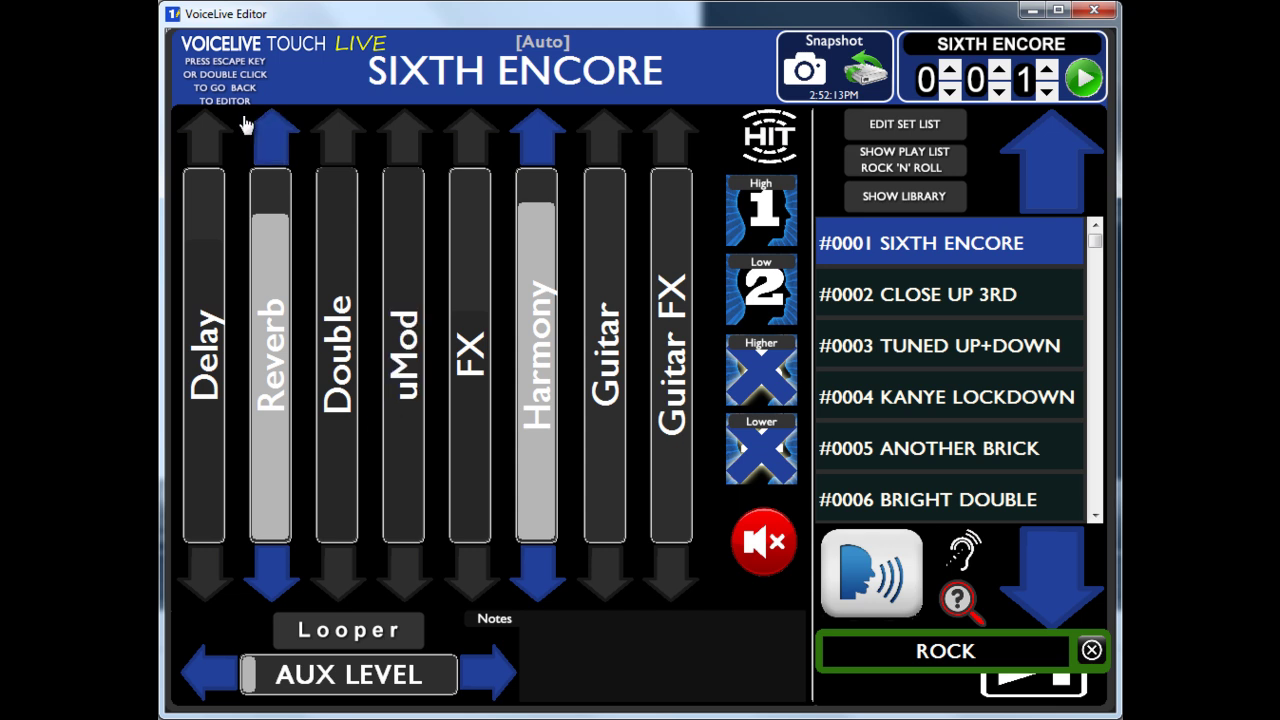
left_click(541, 153)
left_click(543, 582)
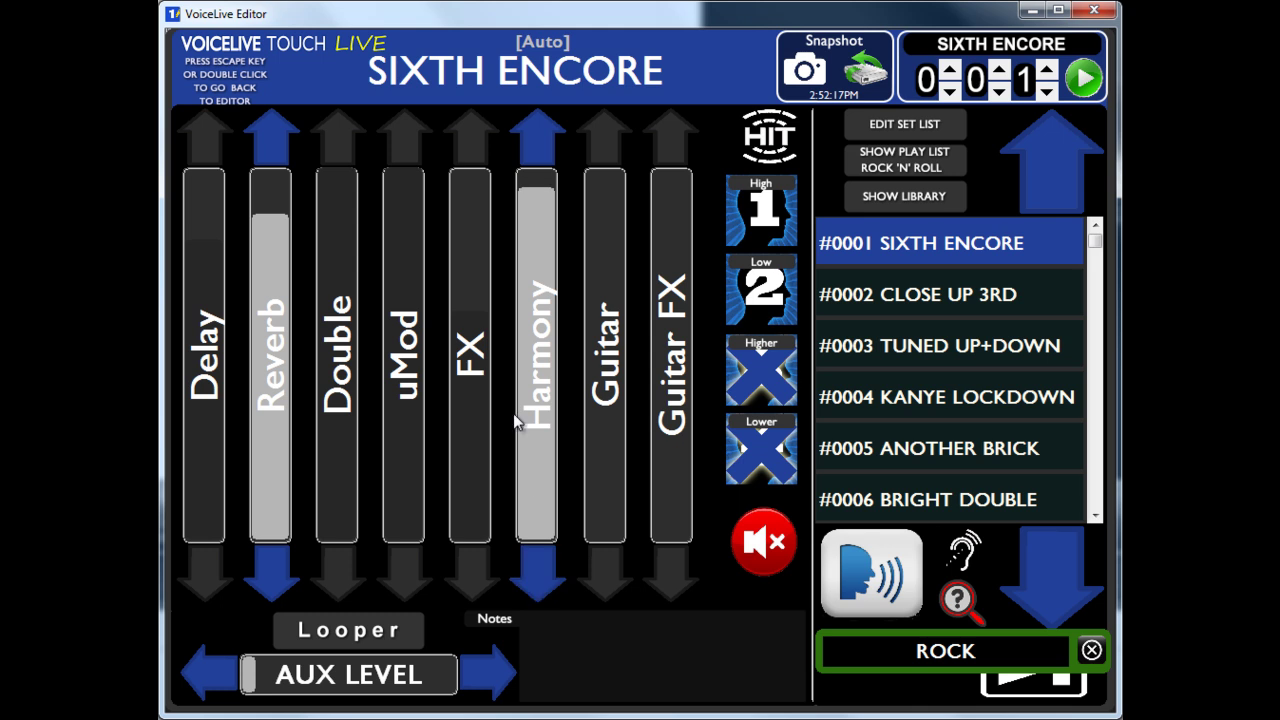
left_click(545, 362)
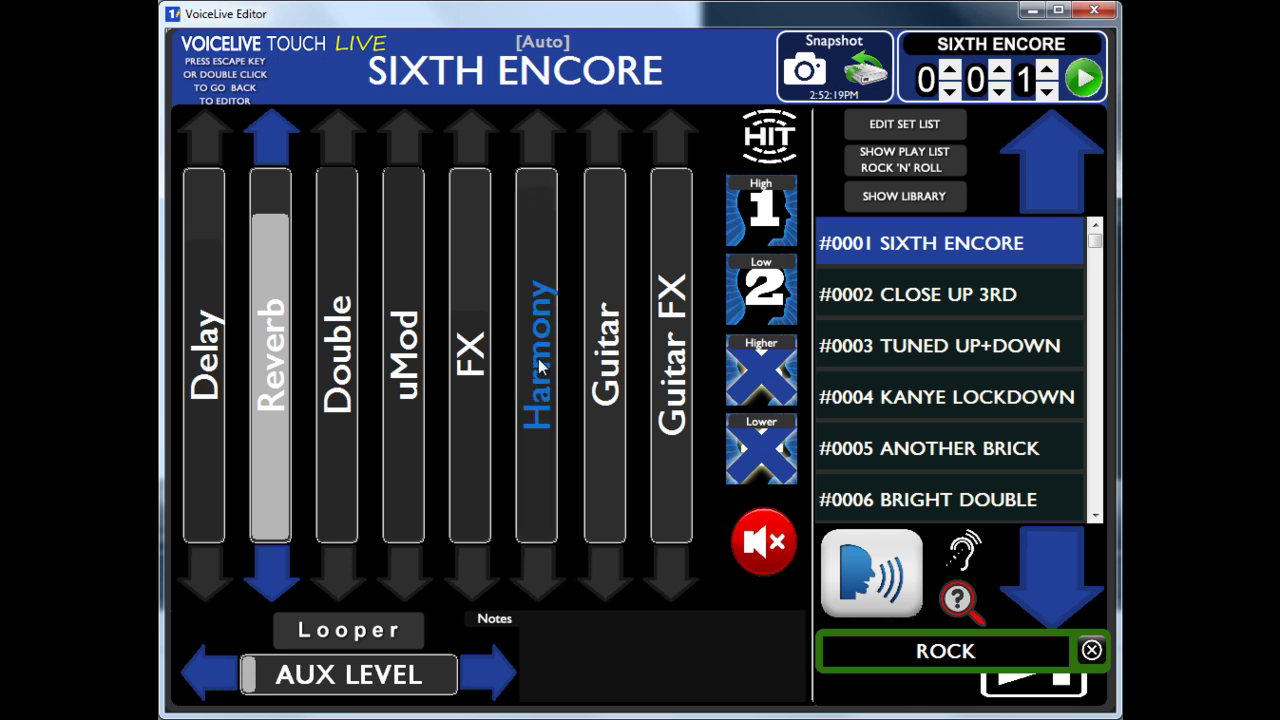
left_click(541, 366)
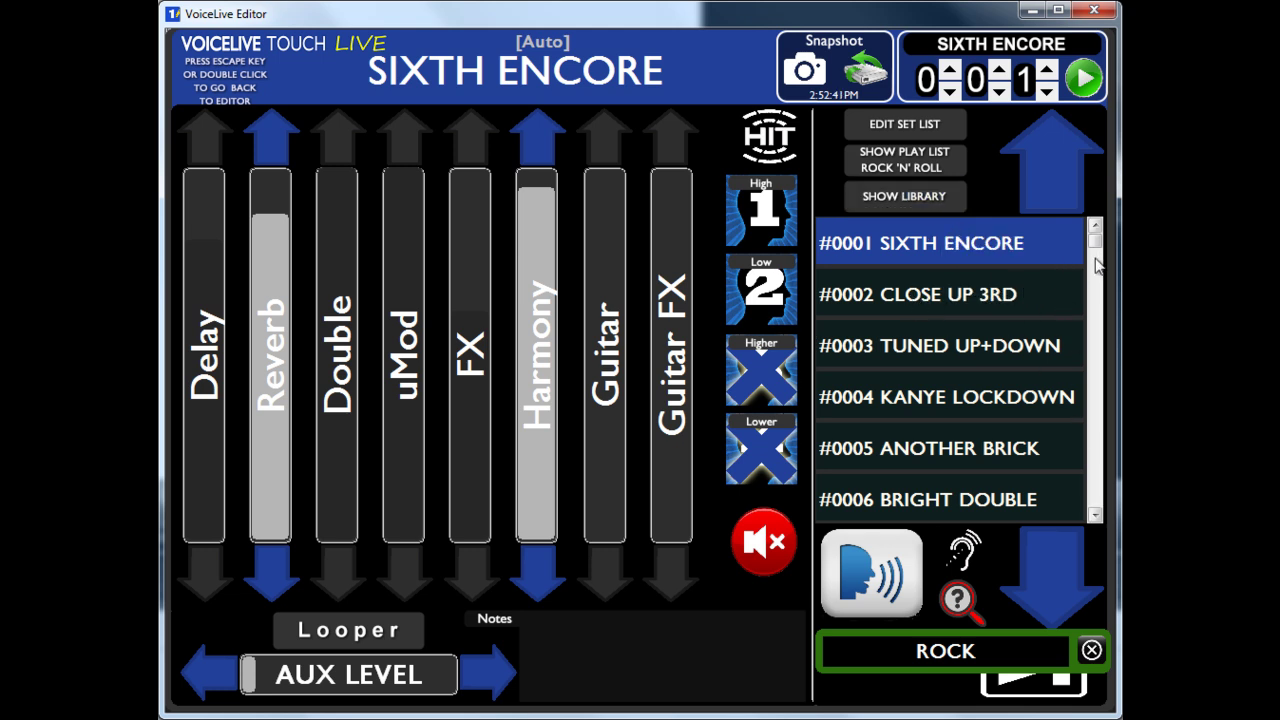
Load library preset #1010 A SEEDY SEA SHK
left_click_drag(1096, 238, 1097, 336)
scroll(1097, 336, "down", 8)
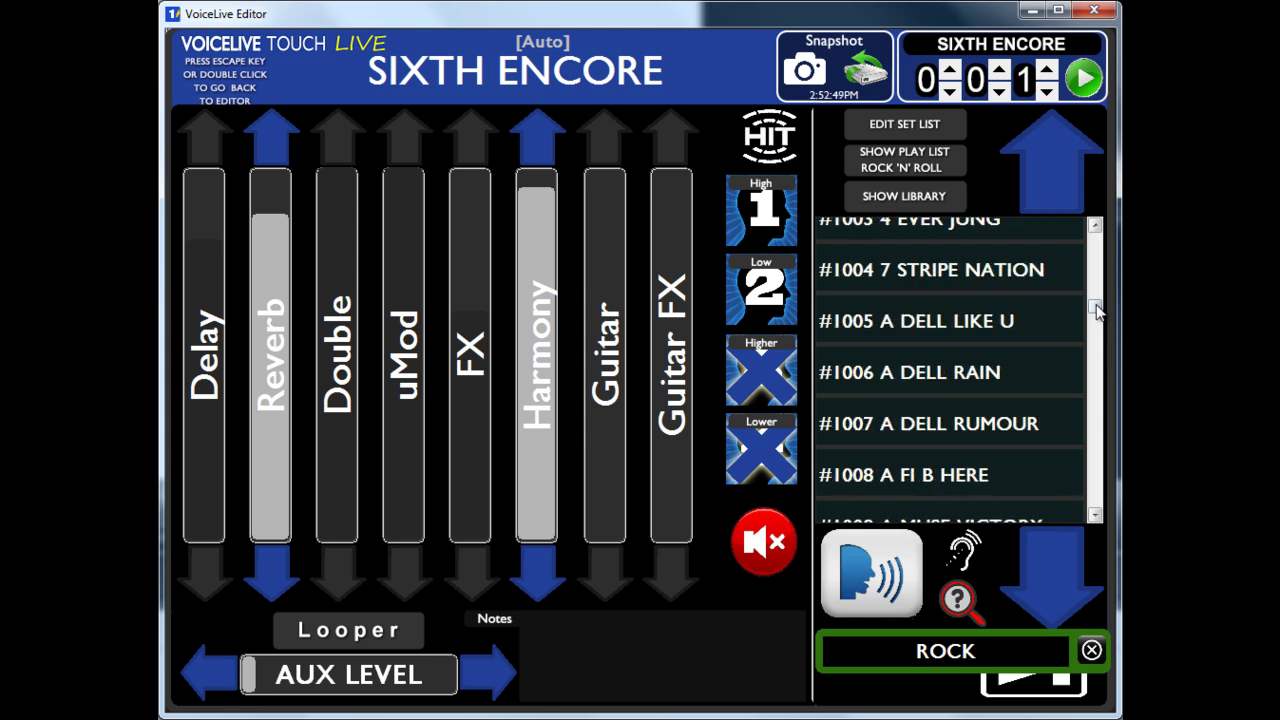
left_click(1096, 270)
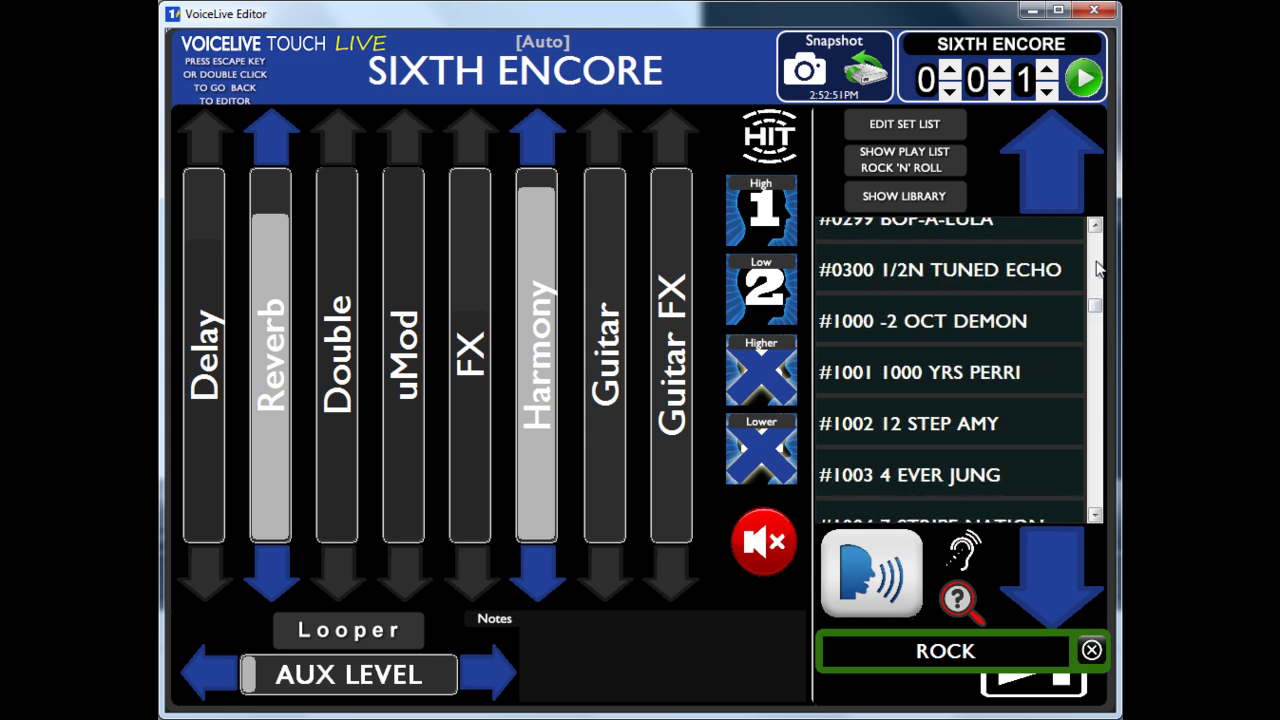
left_click(1097, 360)
left_click(1097, 360)
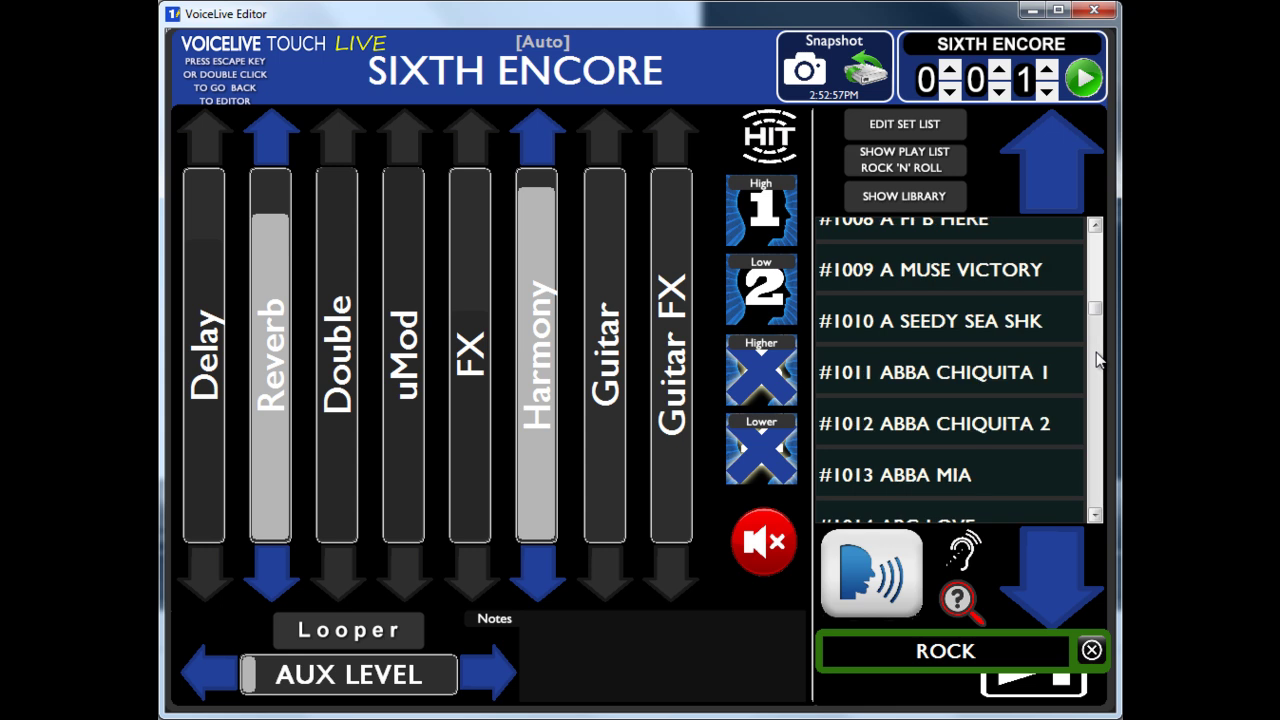
left_click(936, 332)
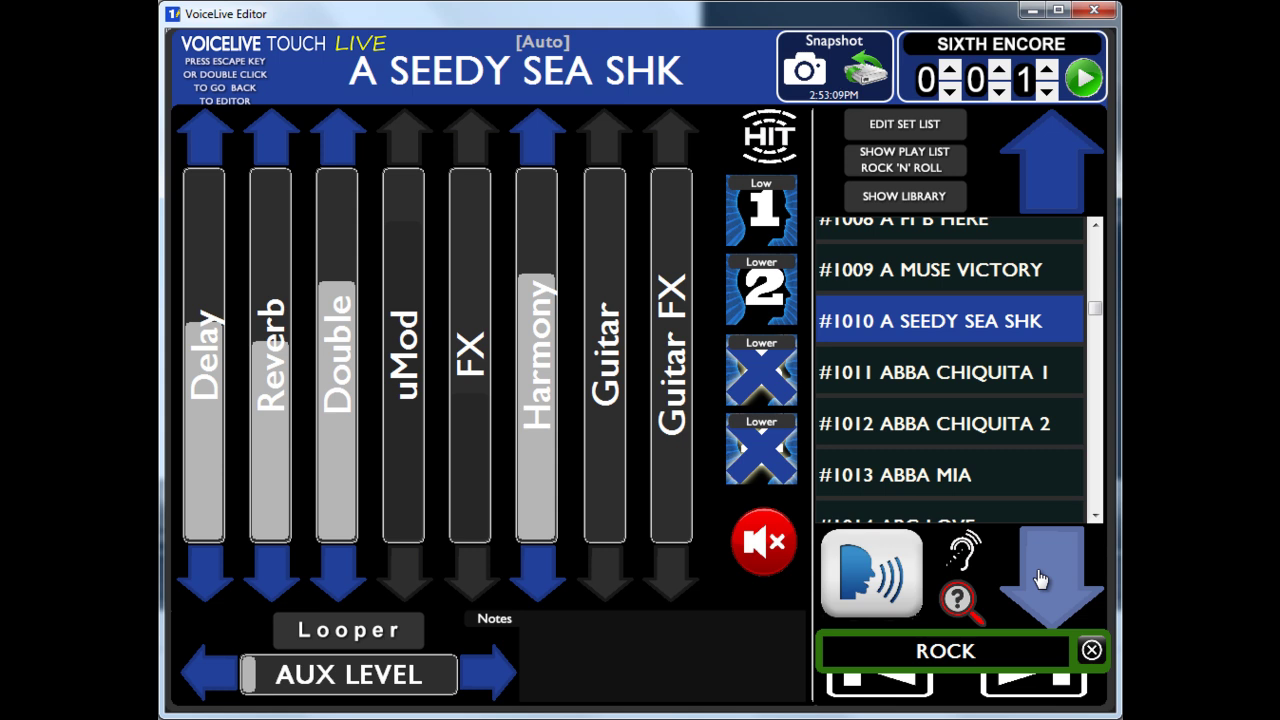
Load library presets #1013 ABBA MIA, #1022 AMERICA HORSE and #1019 ALREADY EAGLE one after another
left_click(960, 482)
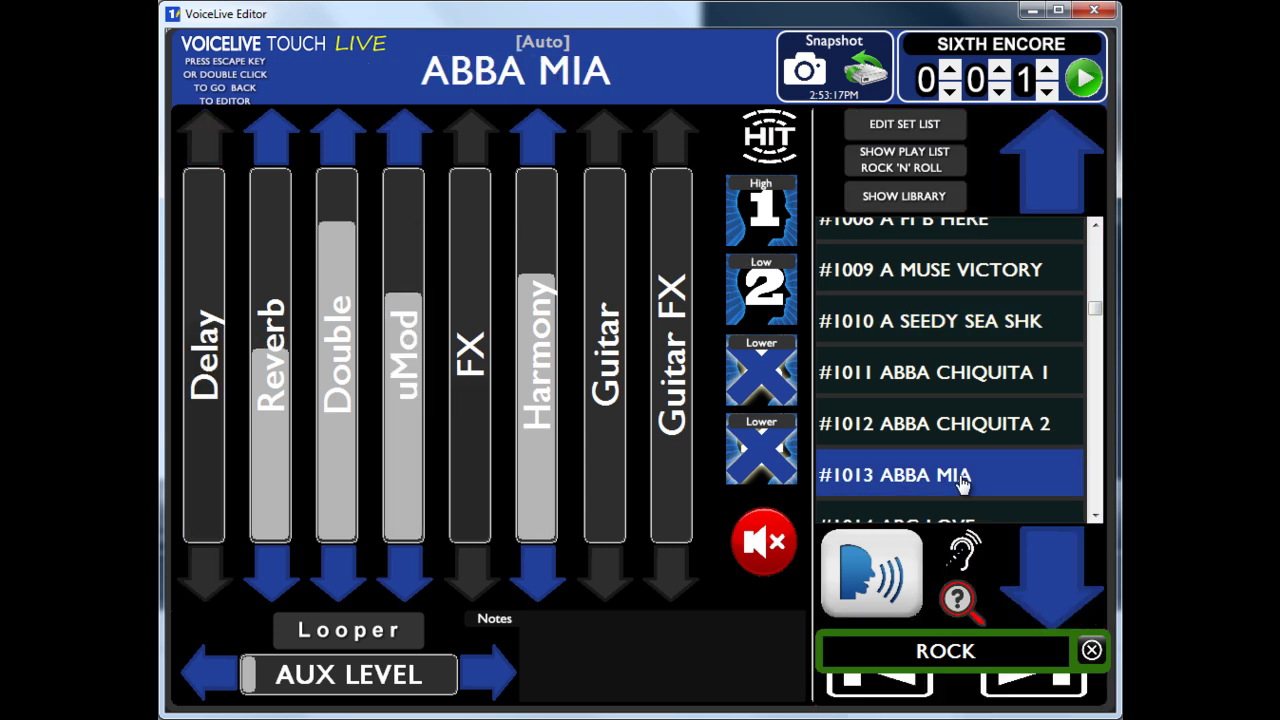
left_click(1098, 495)
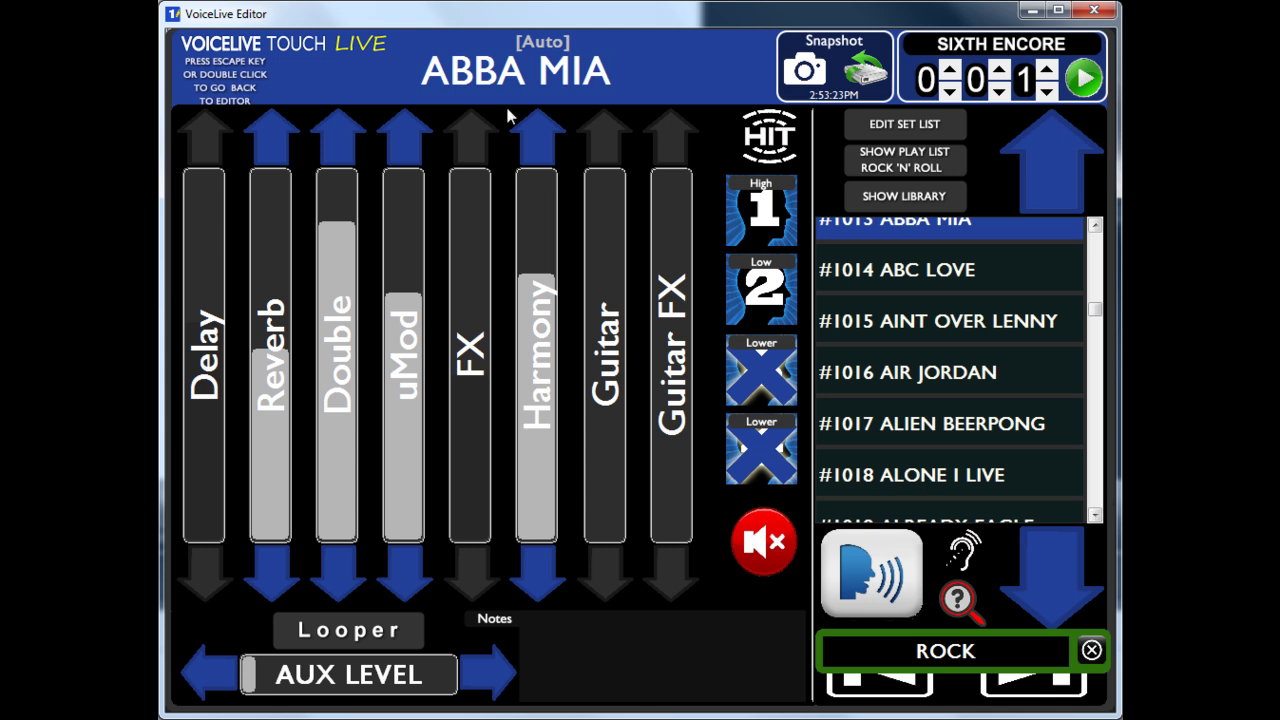
left_click(1100, 490)
left_click(932, 430)
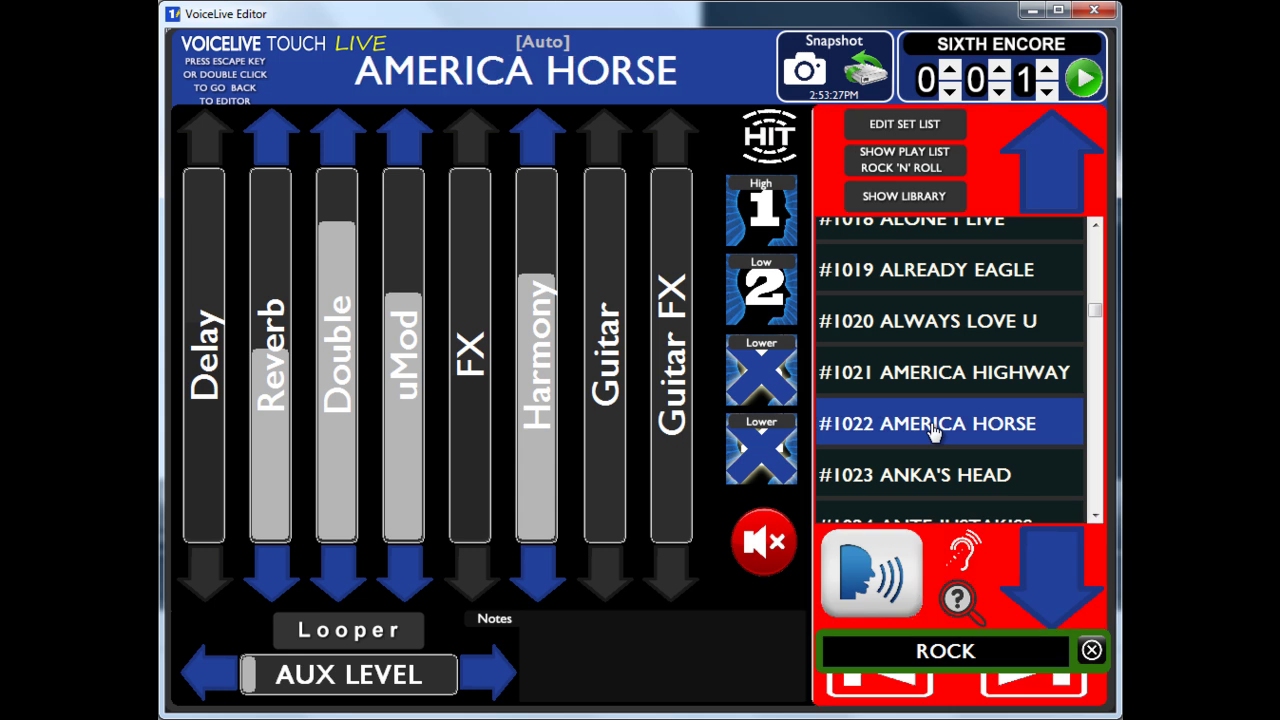
left_click(950, 280)
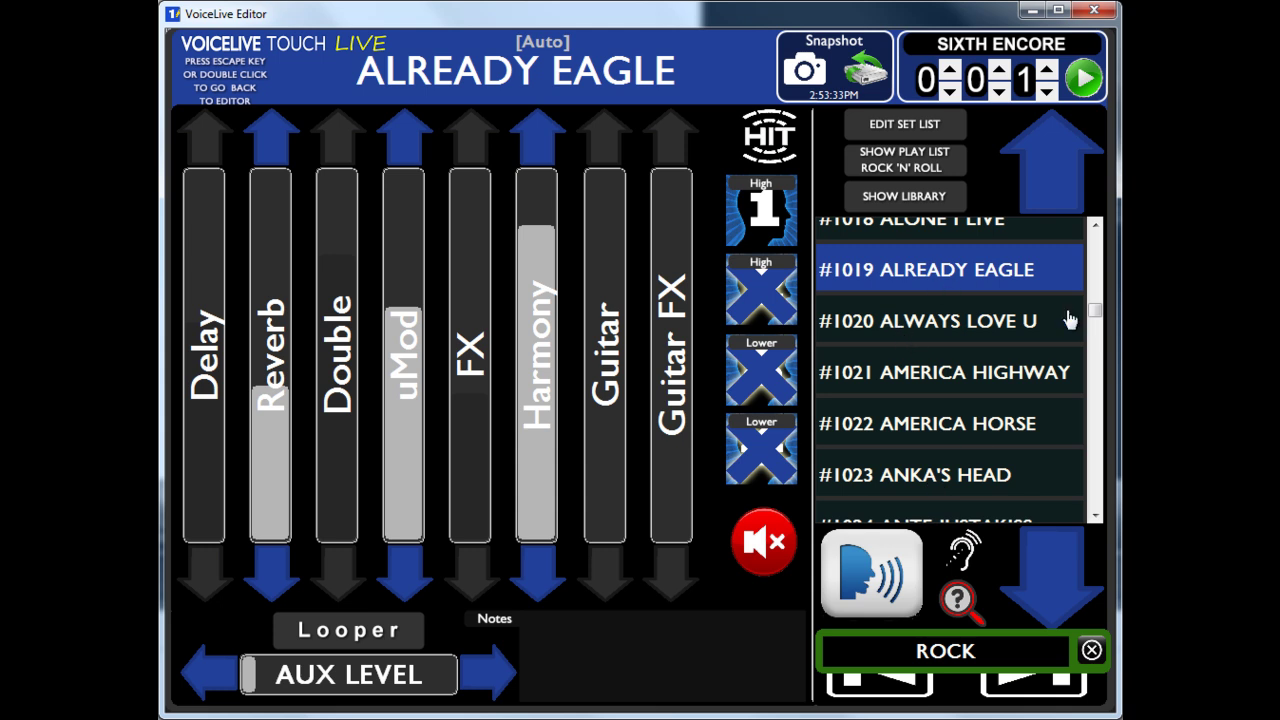
Open set list management and select the empty set list slot below ROCK 'N' ROLL
left_click_drag(1097, 312, 1097, 242)
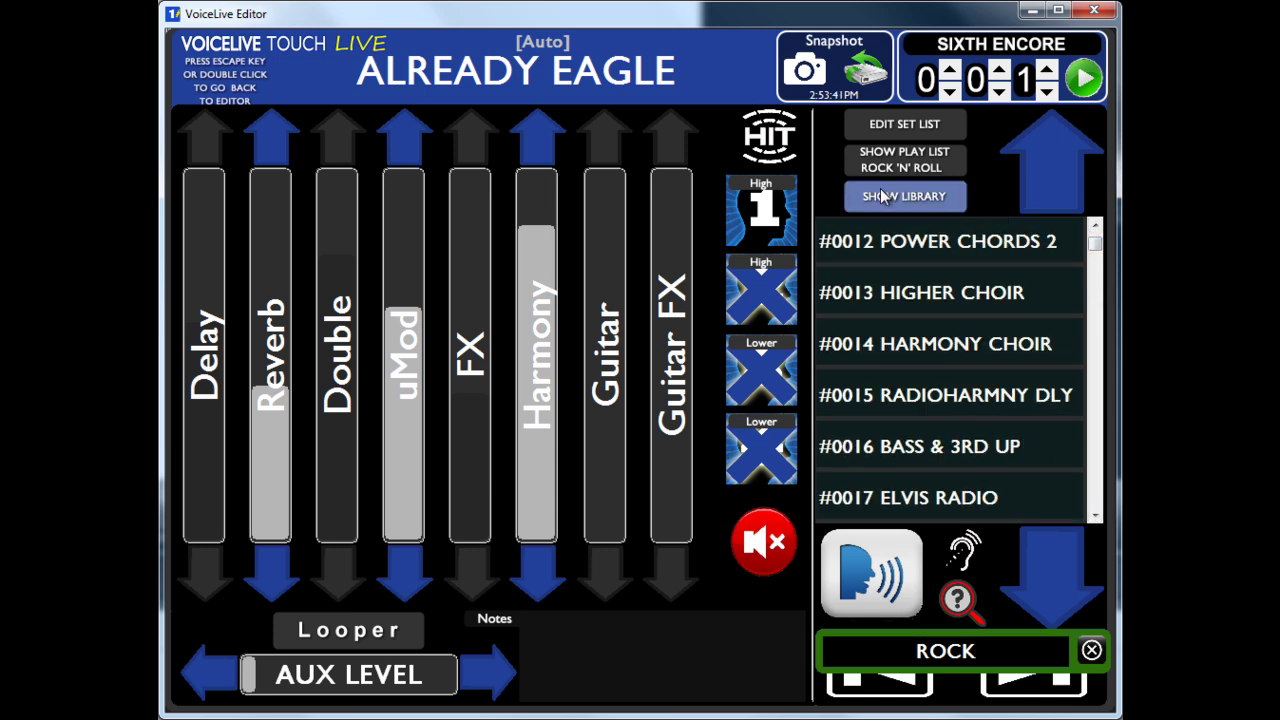
left_click(893, 128)
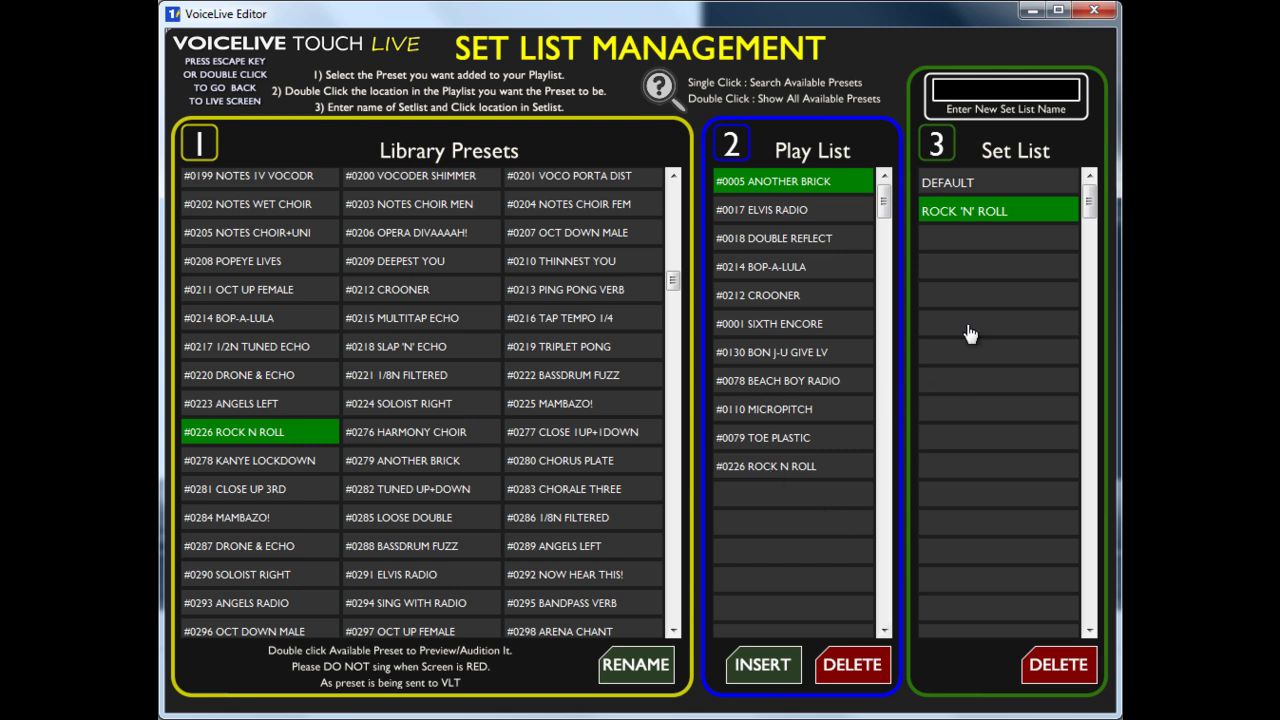
left_click(974, 238)
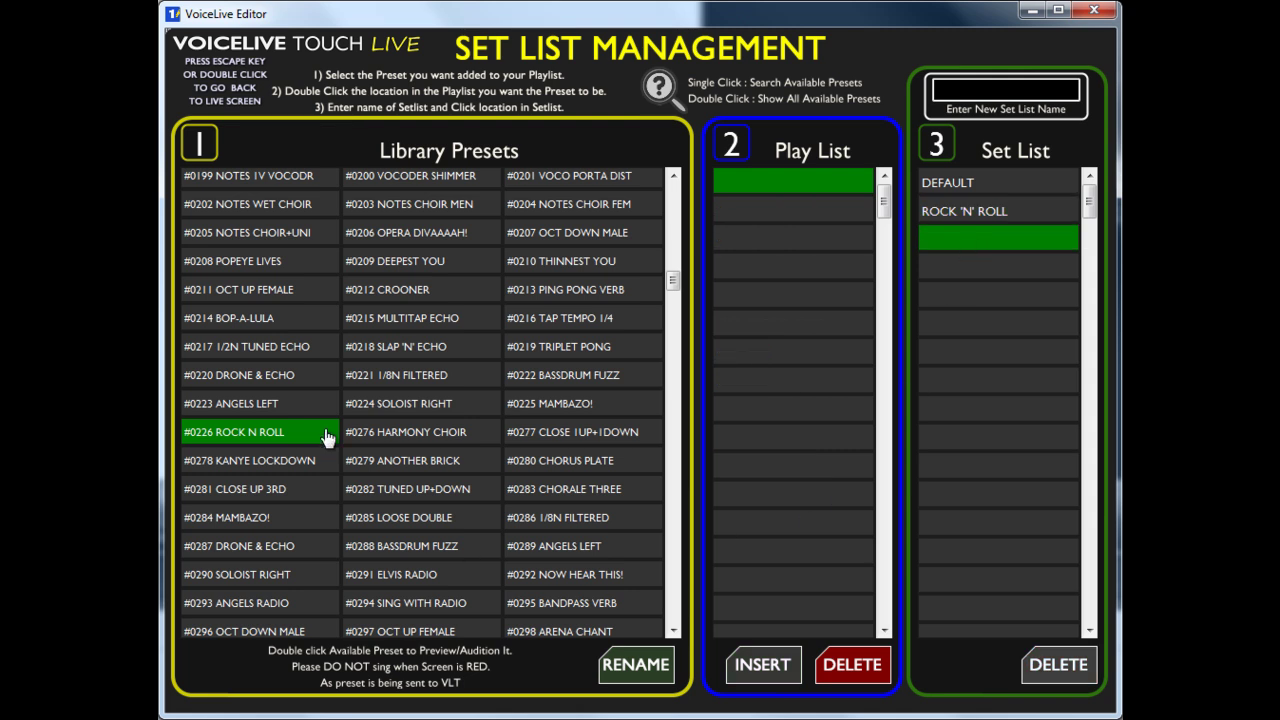
Place preset #0203 NOTES CHOIR MEN in the first and fourth slots of the empty play list
left_click(411, 210)
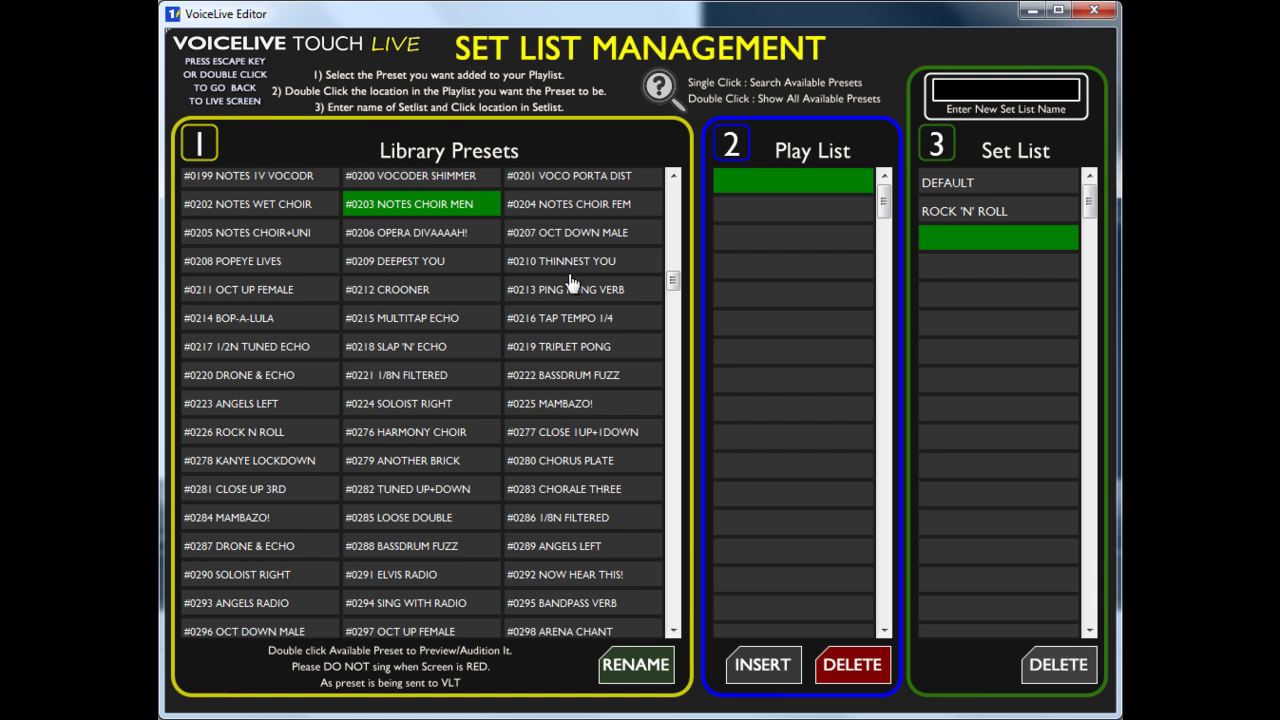
double_click(755, 184)
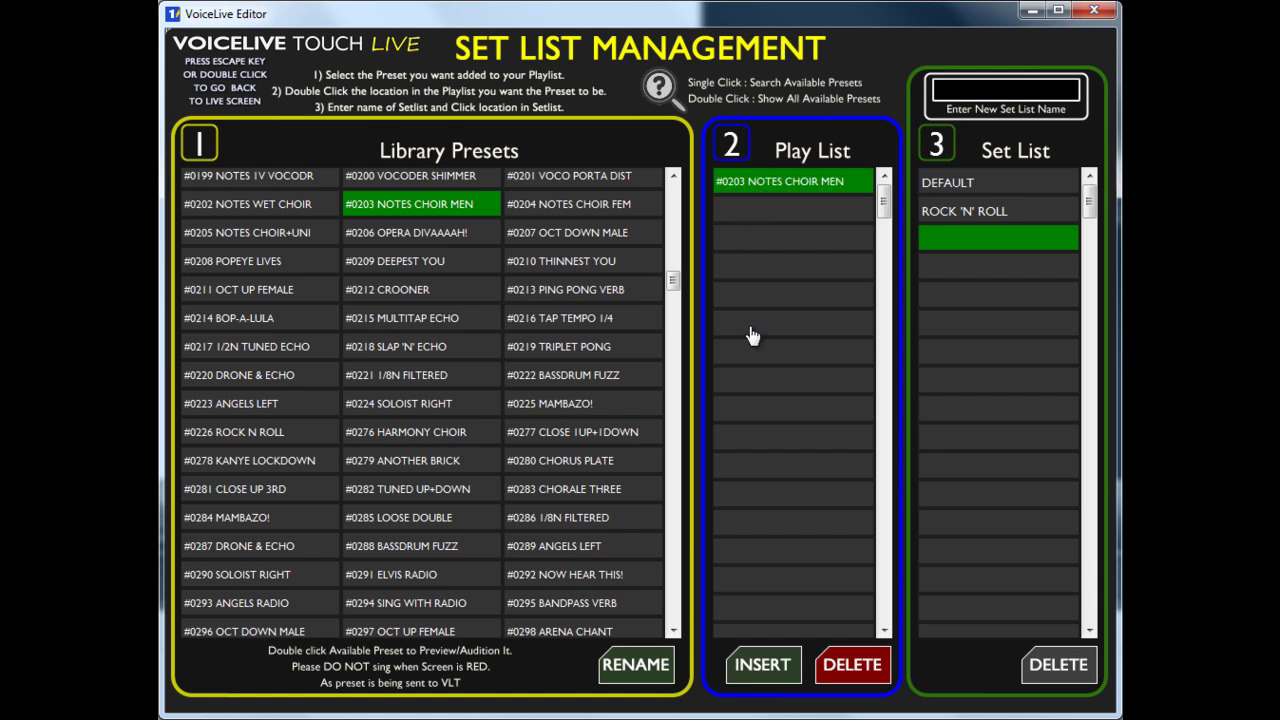
double_click(731, 272)
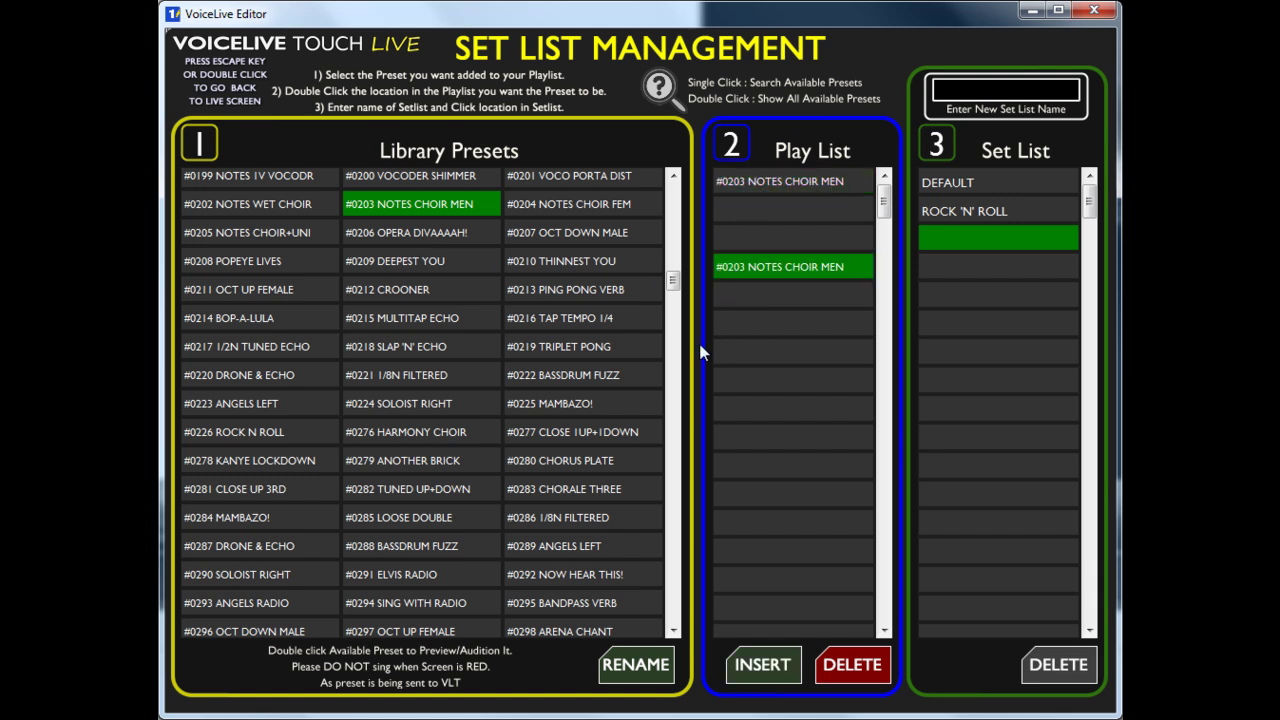
Place library preset #0156 DEEP DUCKED FX in the second play list slot
left_click(671, 197)
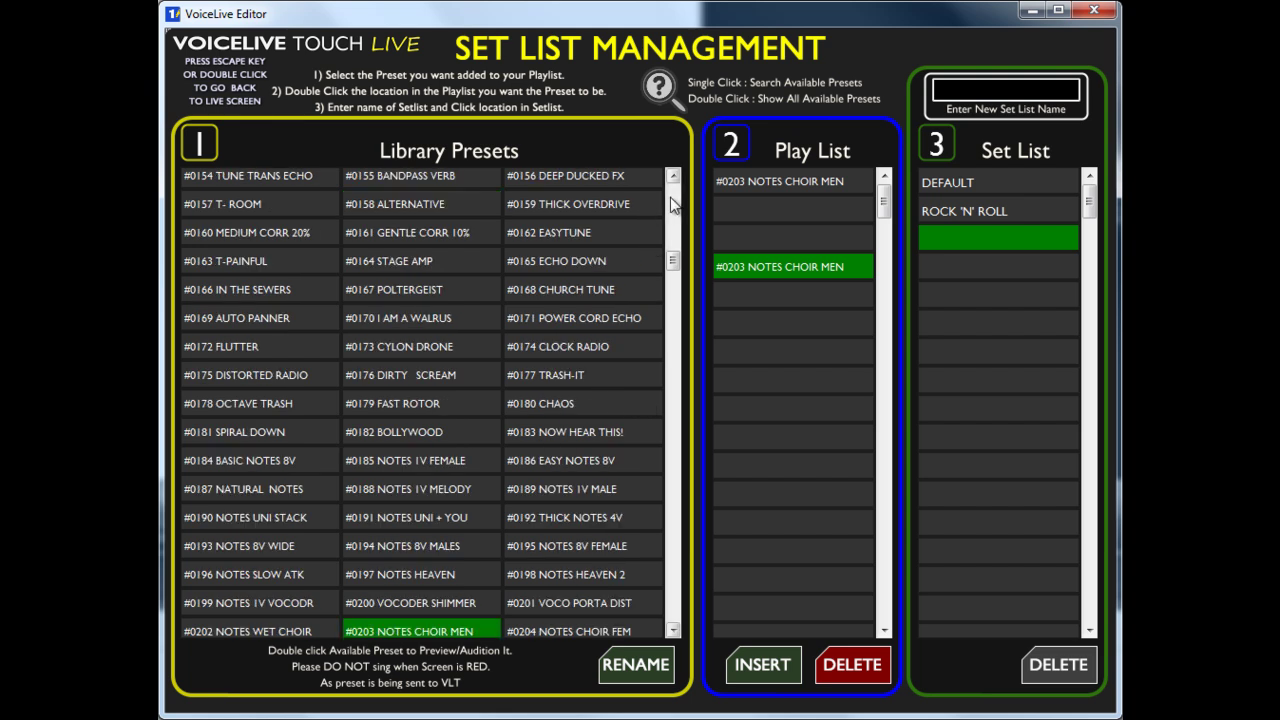
left_click(578, 187)
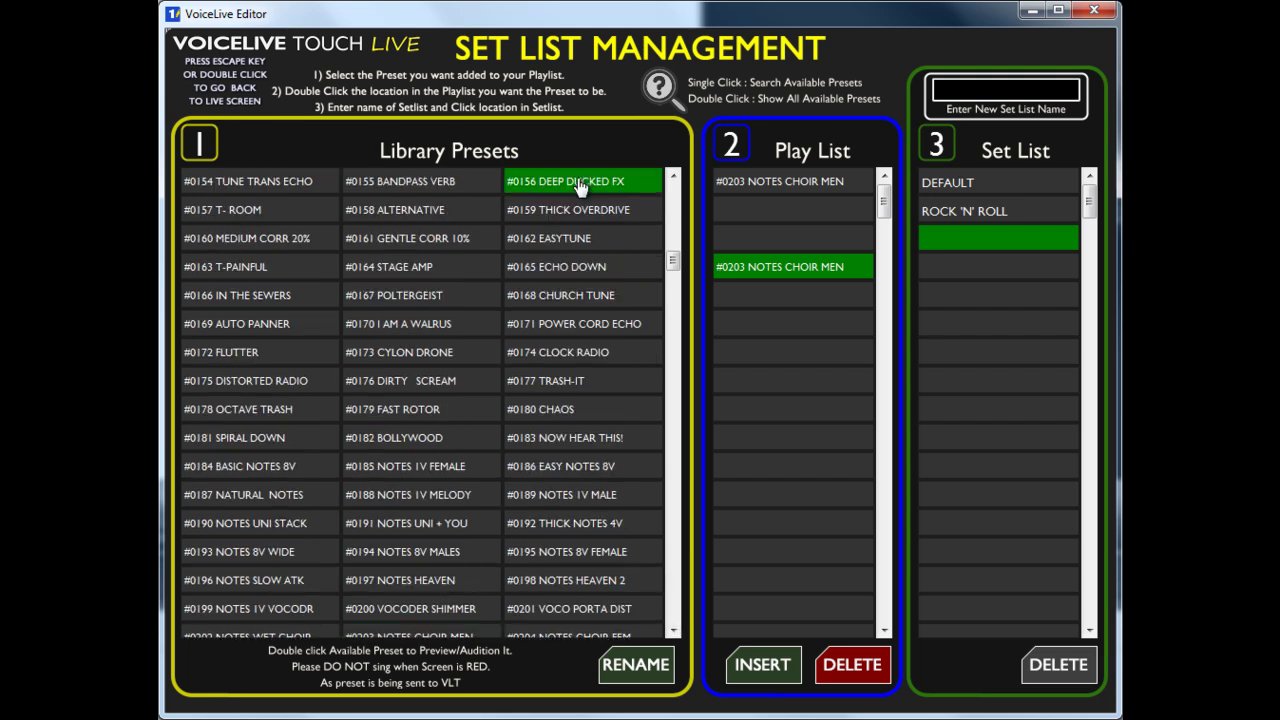
left_click(745, 210)
double_click(745, 210)
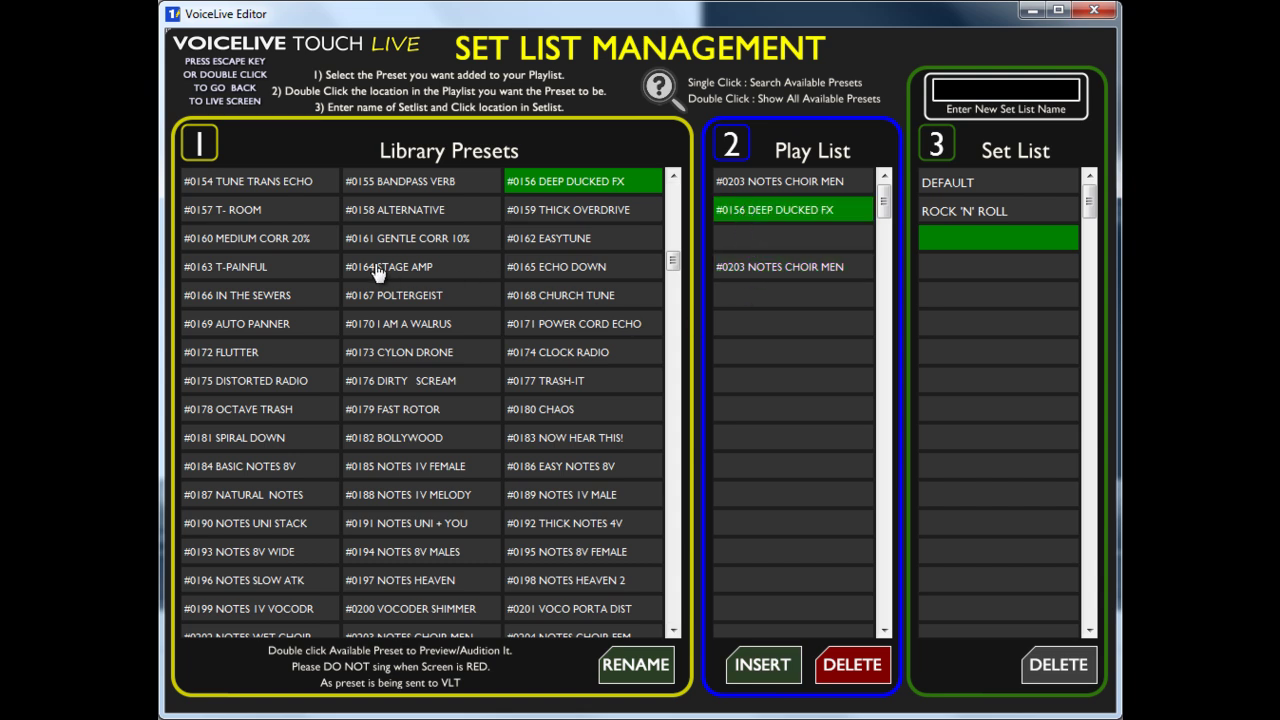
Place preset #0158 ALTERNATIVE in the third play list slot and #0160 MEDIUM CORR 20% in the fifth
left_click(405, 220)
left_click(758, 242)
double_click(758, 242)
left_click(255, 240)
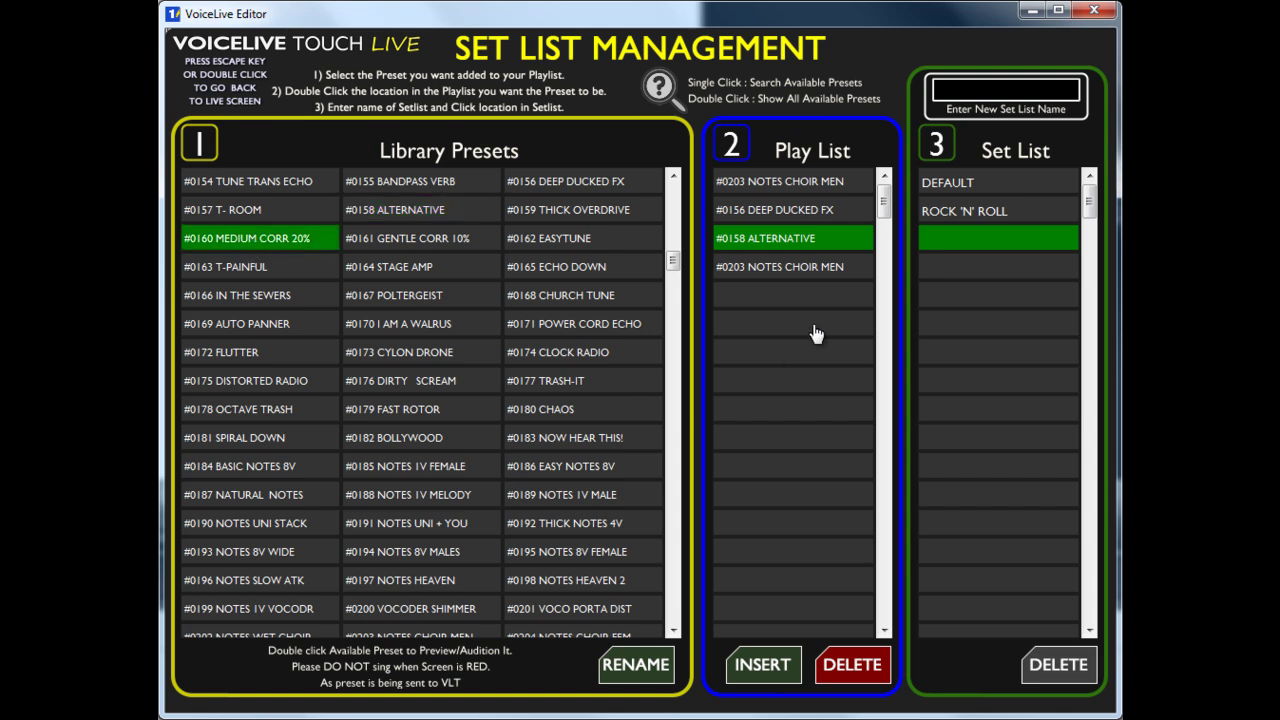
left_click(757, 296)
double_click(757, 296)
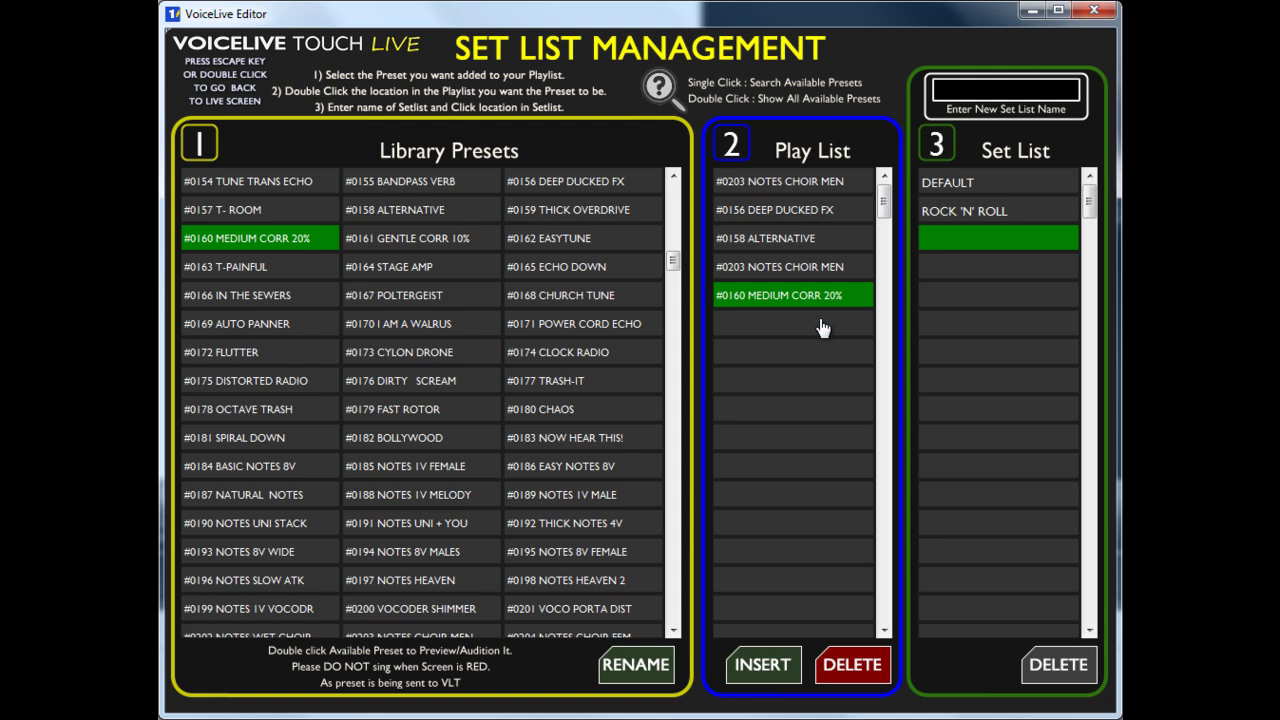
Store the play list as a new set list named TEST in the empty slot below ROCK 'N' ROLL
left_click(958, 89)
type("TESTR")
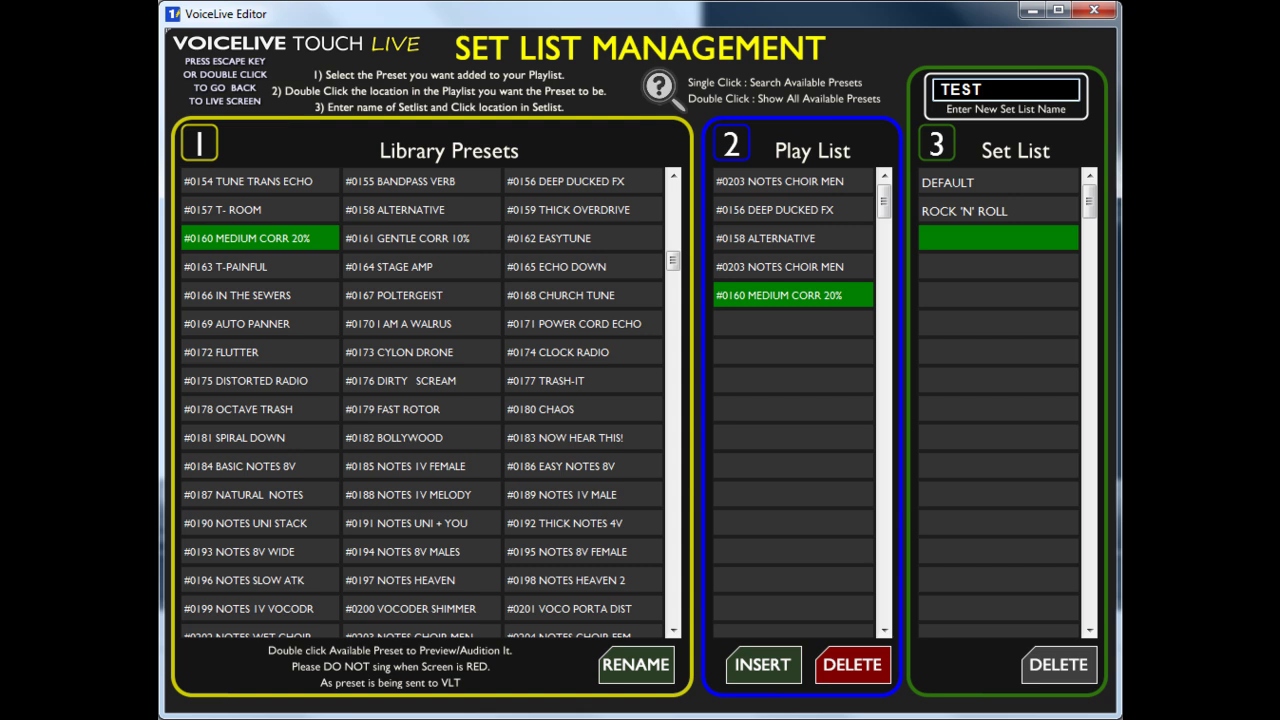
left_click(966, 246)
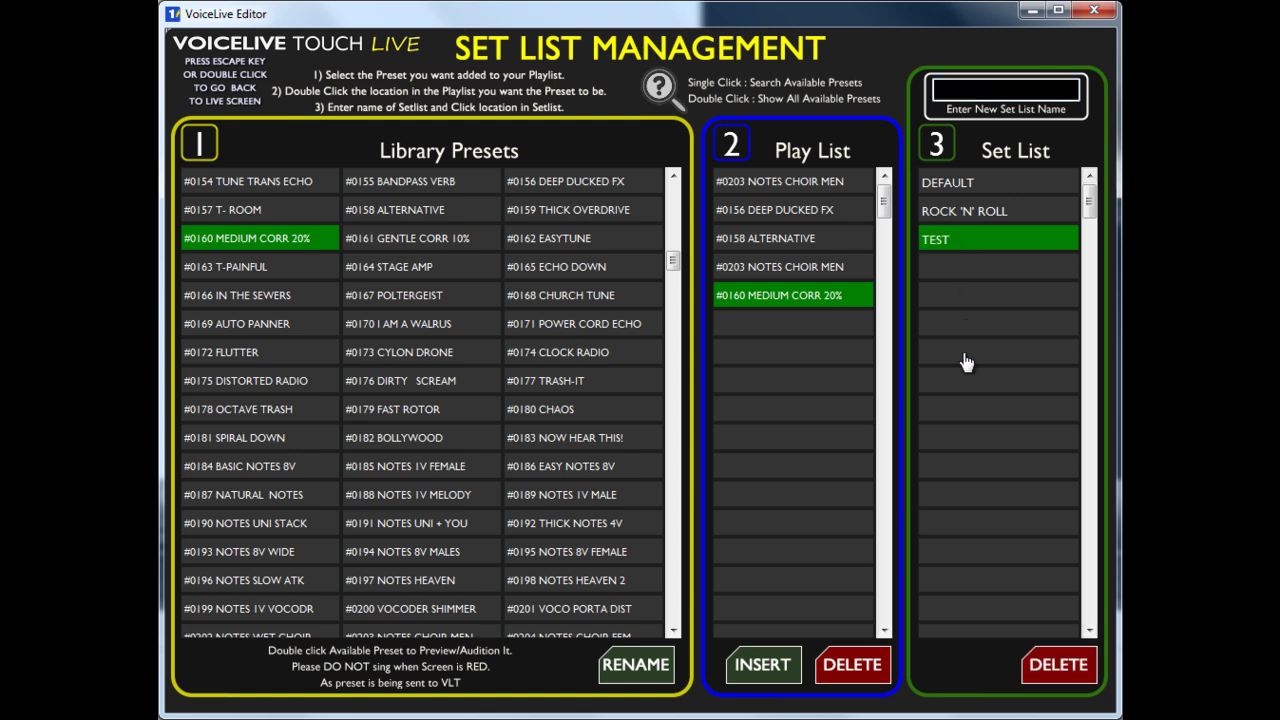
Compare the play lists of the ROCK 'N' ROLL, DEFAULT and TEST set lists, ending with ROCK 'N' ROLL selected
left_click(977, 216)
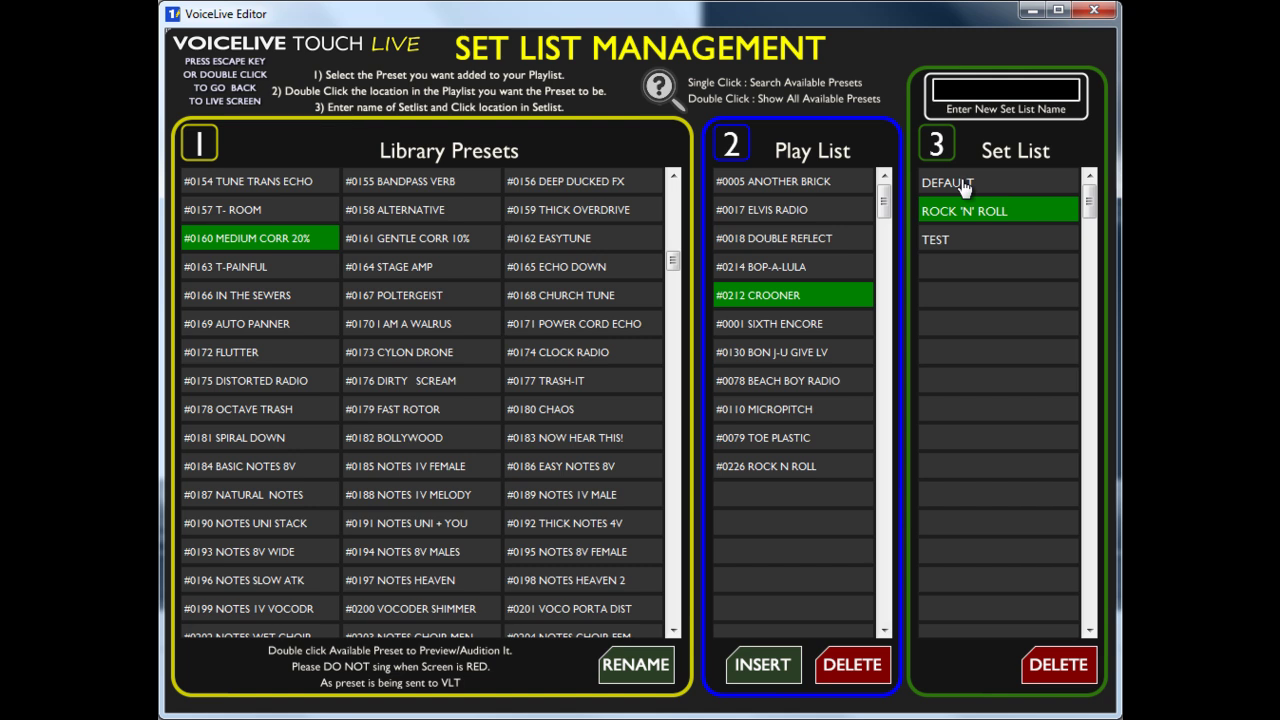
left_click(962, 186)
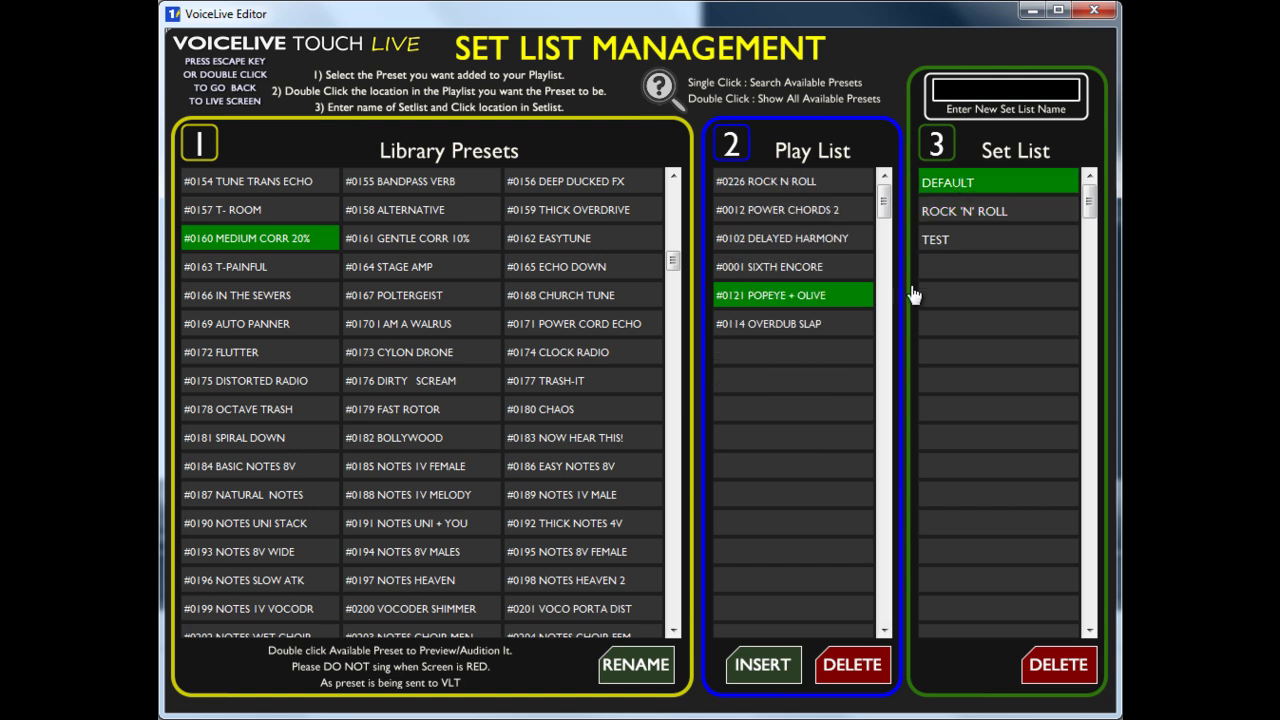
left_click(956, 243)
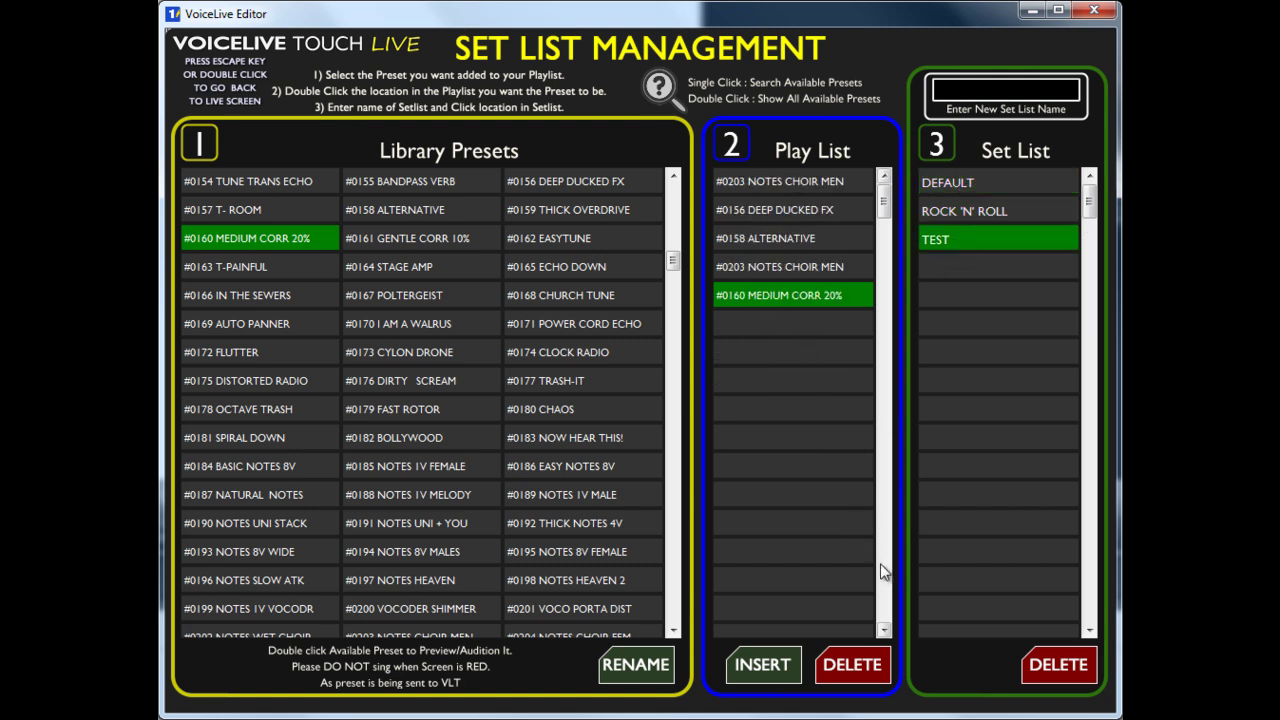
left_click(967, 215)
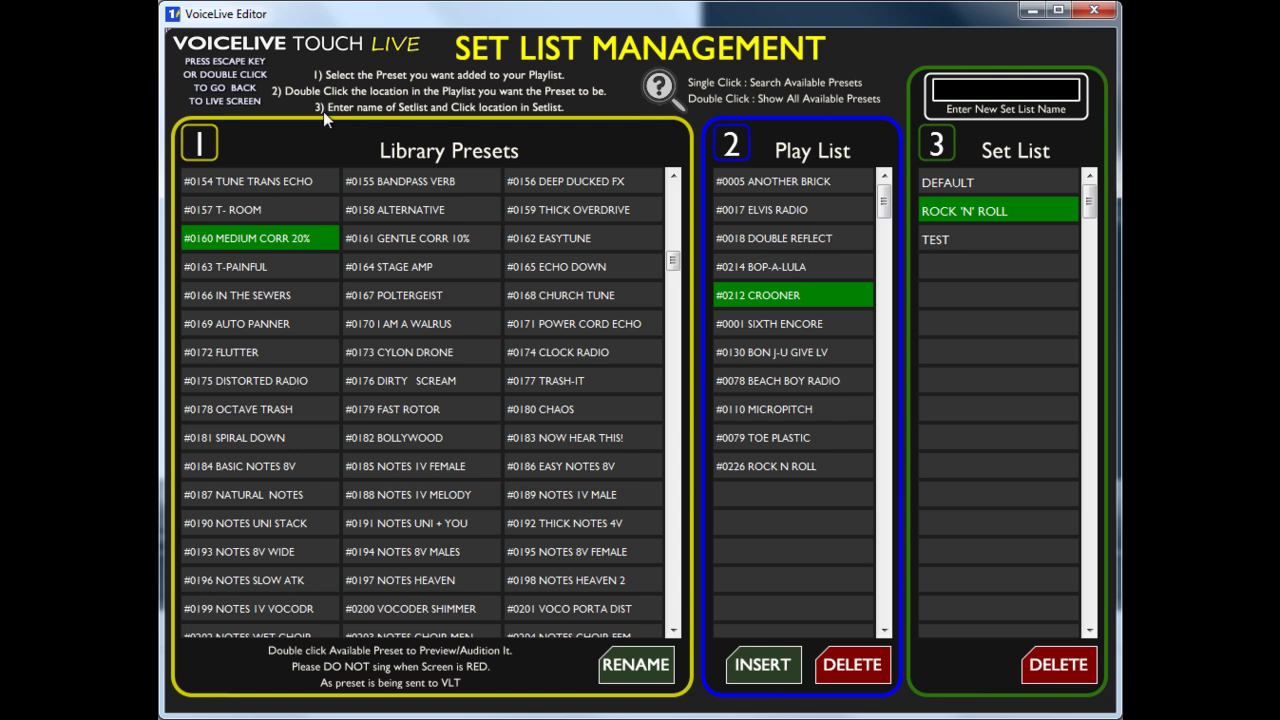
Return to the live screen and show the ROCK 'N' ROLL play list in place of the library
double_click(215, 78)
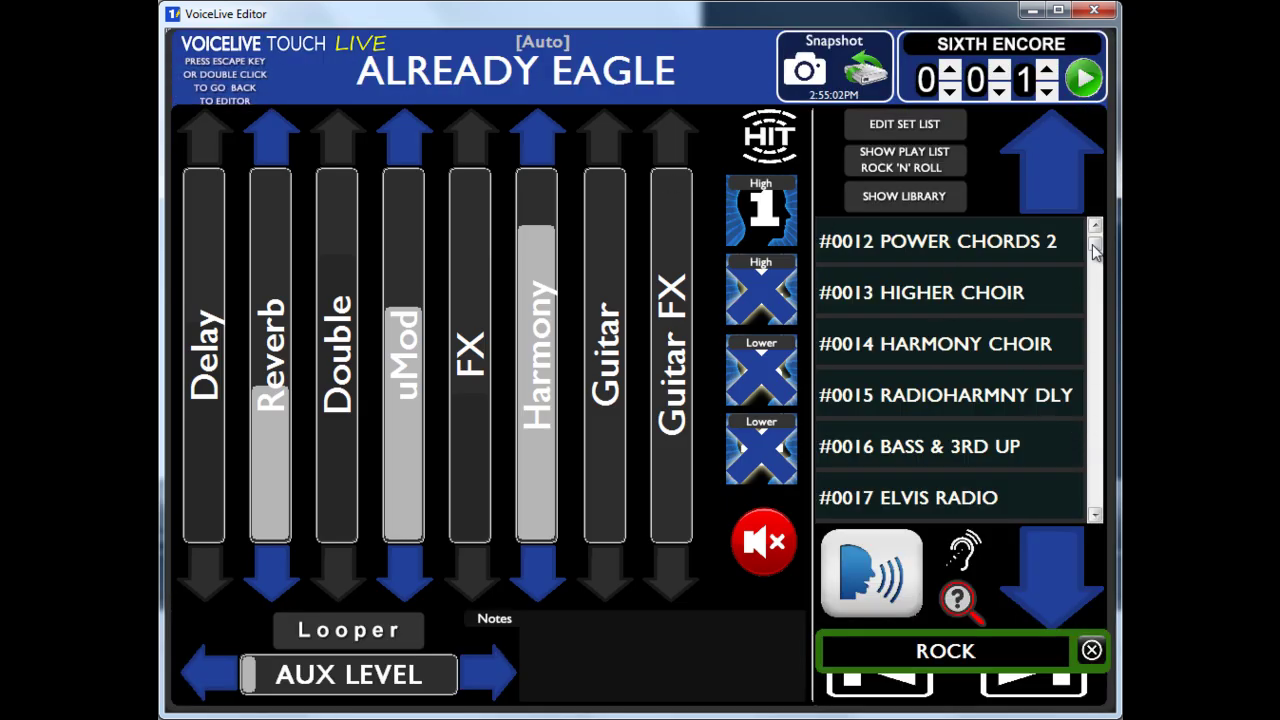
scroll(1094, 250, "up", 4)
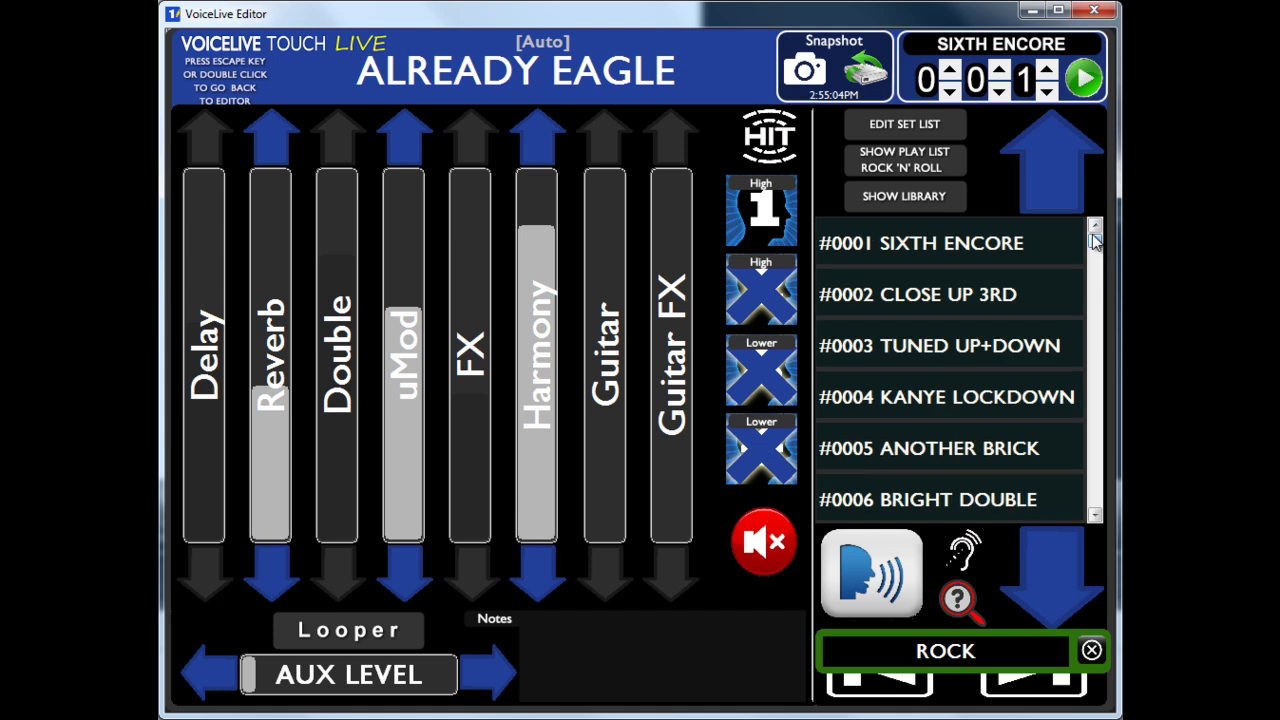
left_click(900, 170)
left_click(902, 167)
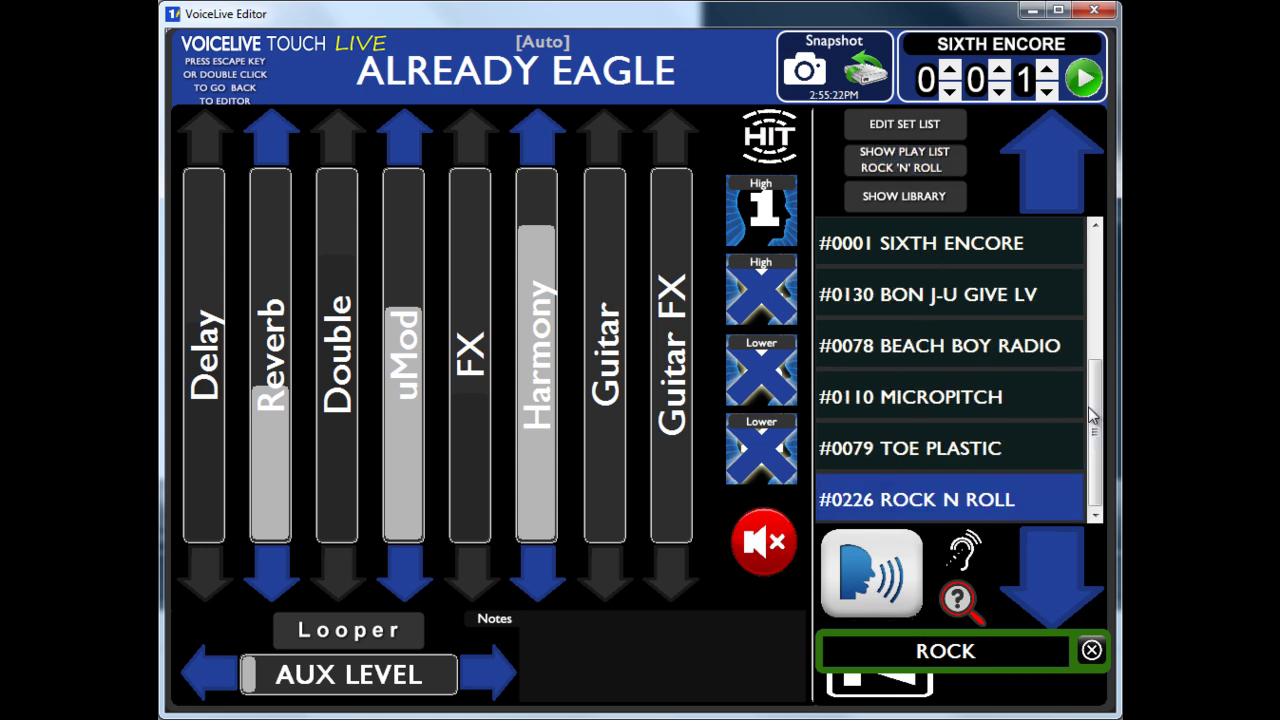
Select preset #0005 ANOTHER BRICK at the start of the ROCK 'N' ROLL play list
left_click_drag(1093, 370, 1093, 287)
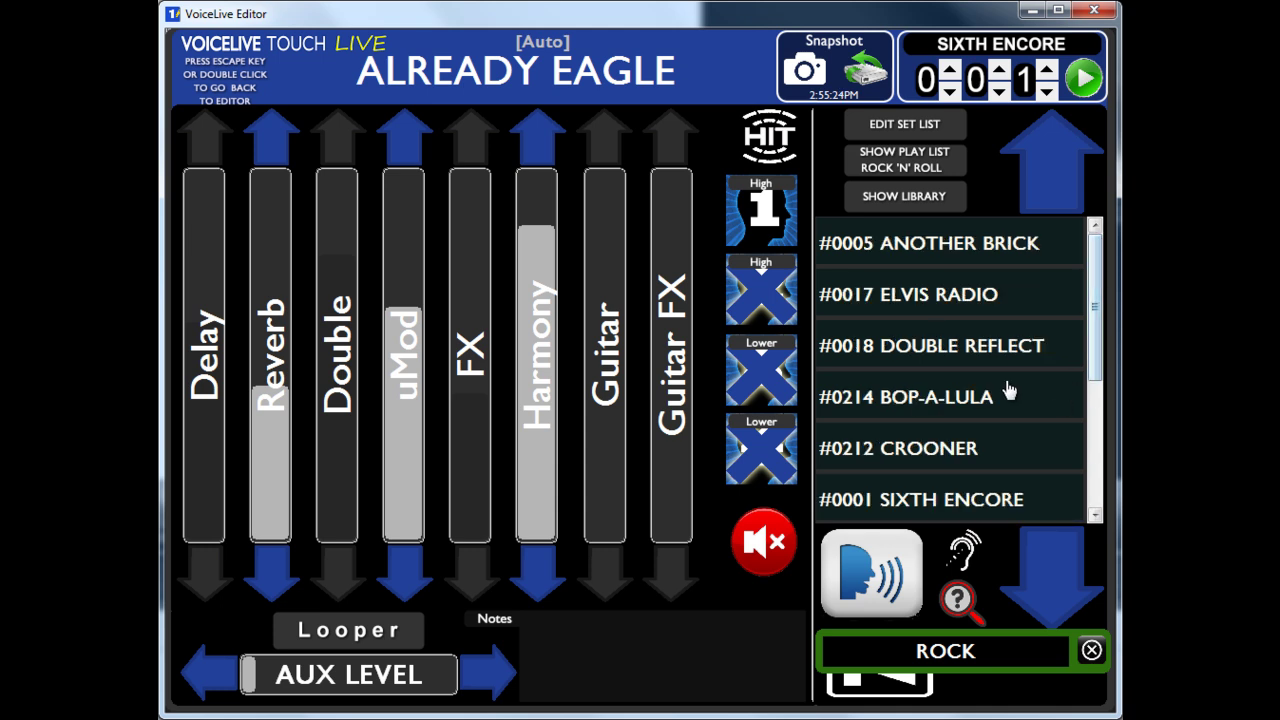
left_click(940, 250)
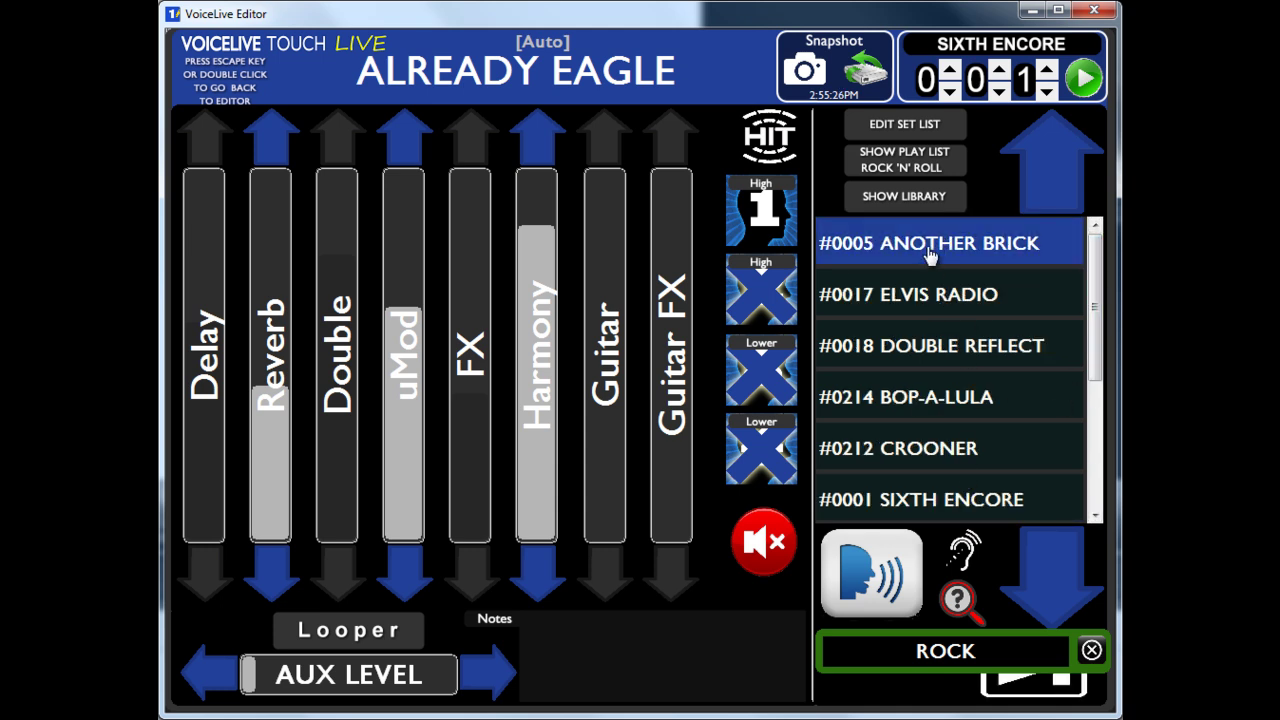
Close the filter box and step through the ROCK 'N' ROLL play list from ANOTHER BRICK to #0130 BON J-U GIVE LV
left_click(930, 256)
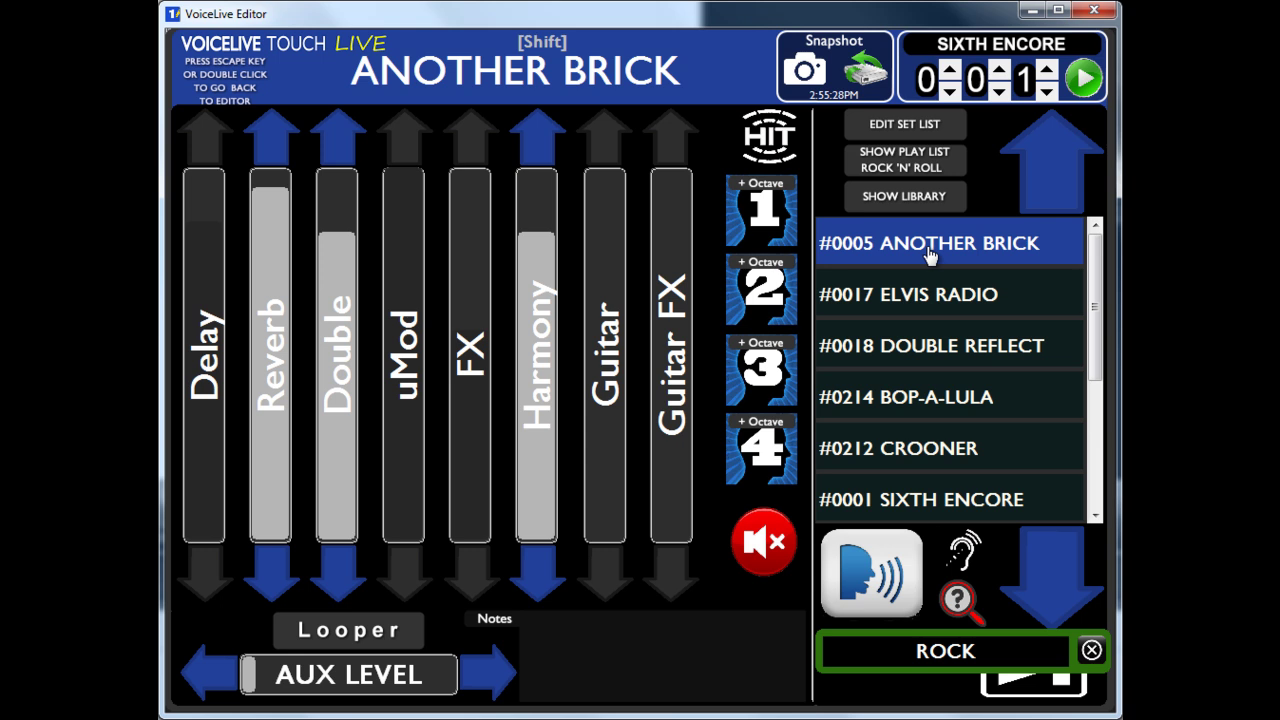
left_click(1091, 651)
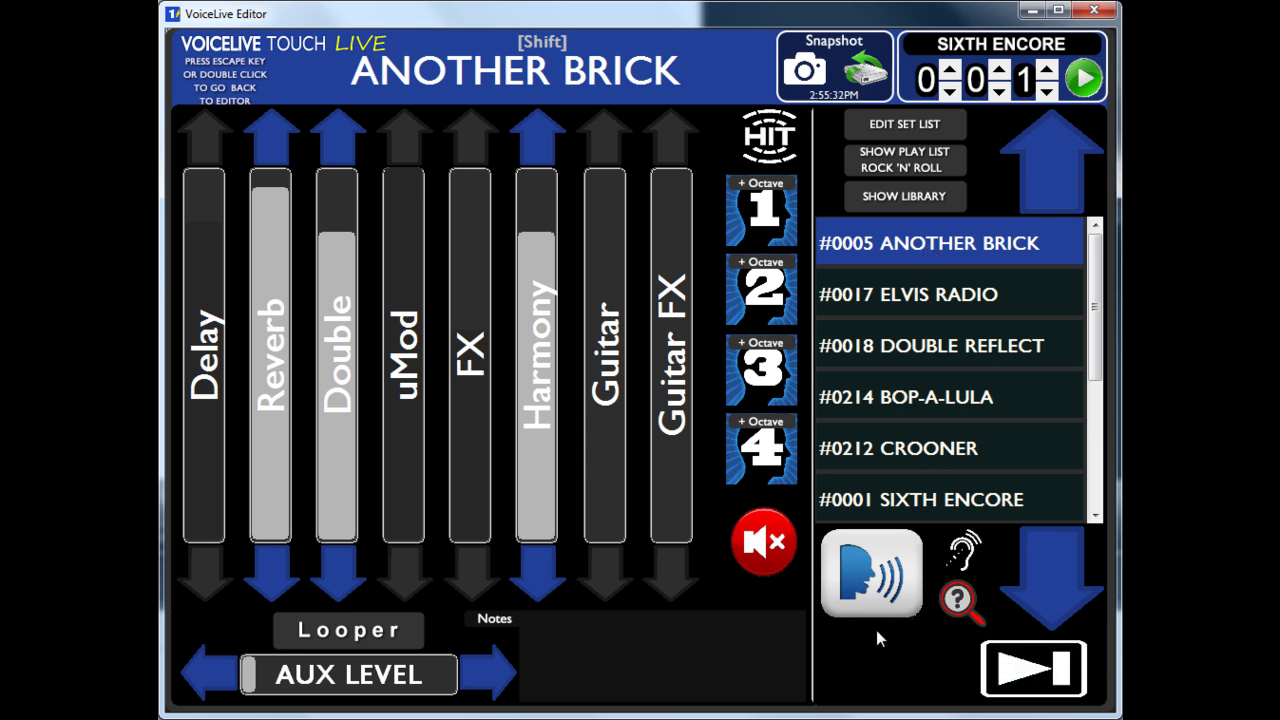
left_click(1025, 678)
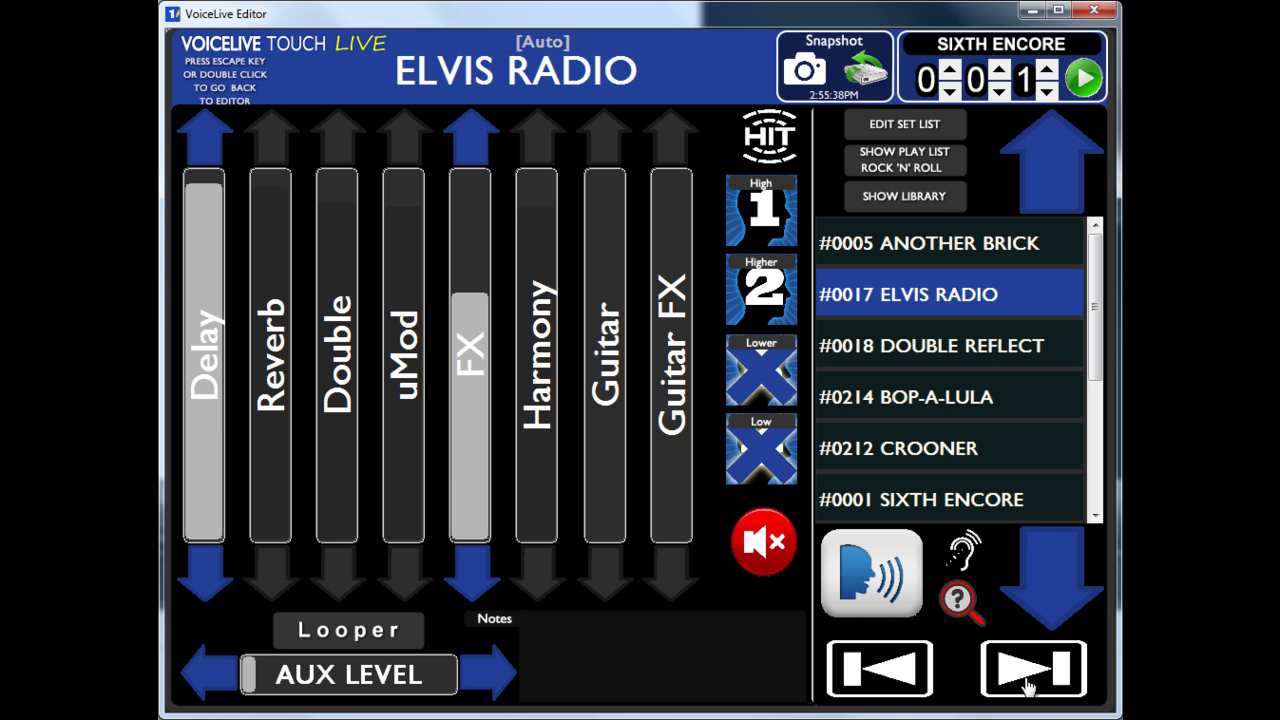
left_click(1025, 678)
left_click(1027, 678)
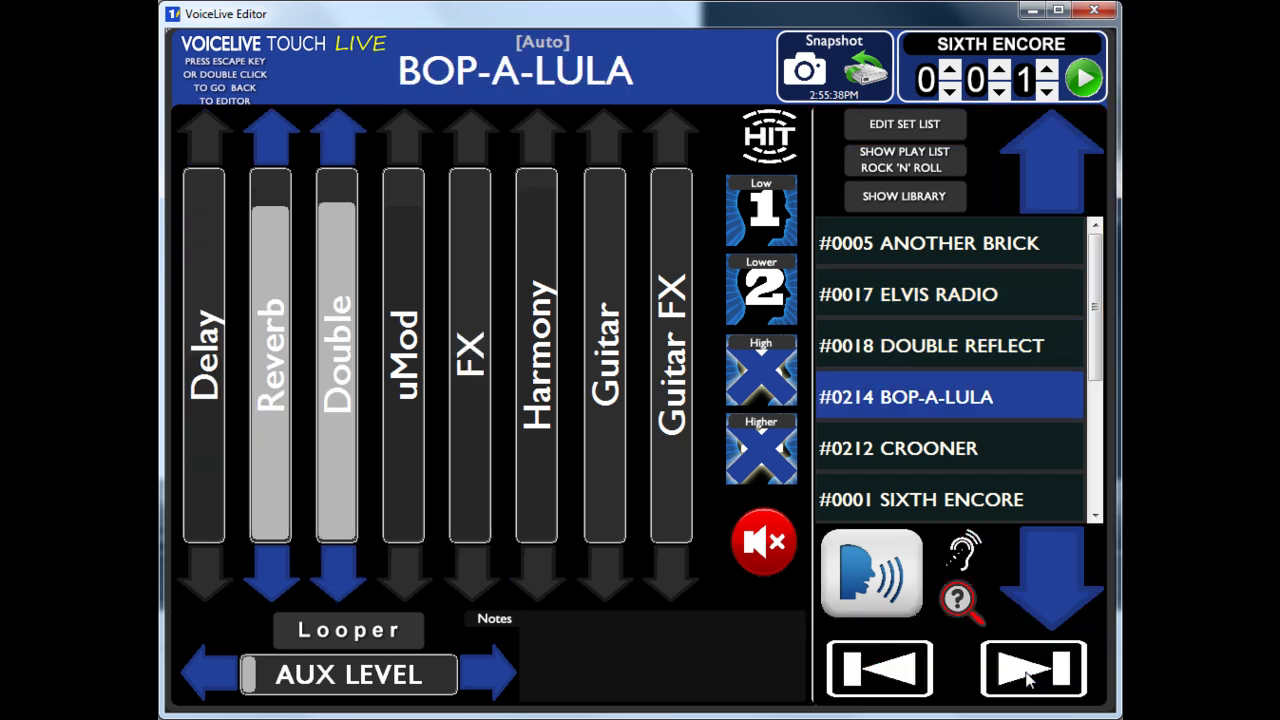
left_click(1027, 678)
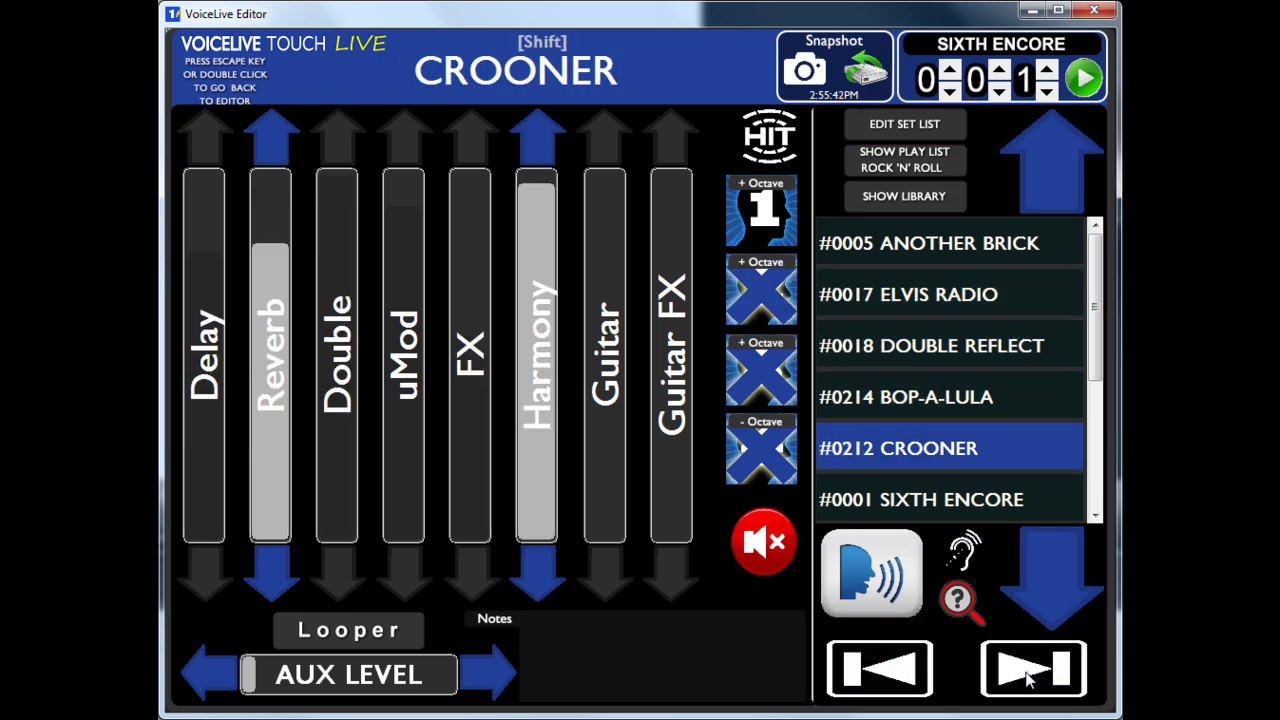
left_click(1027, 678)
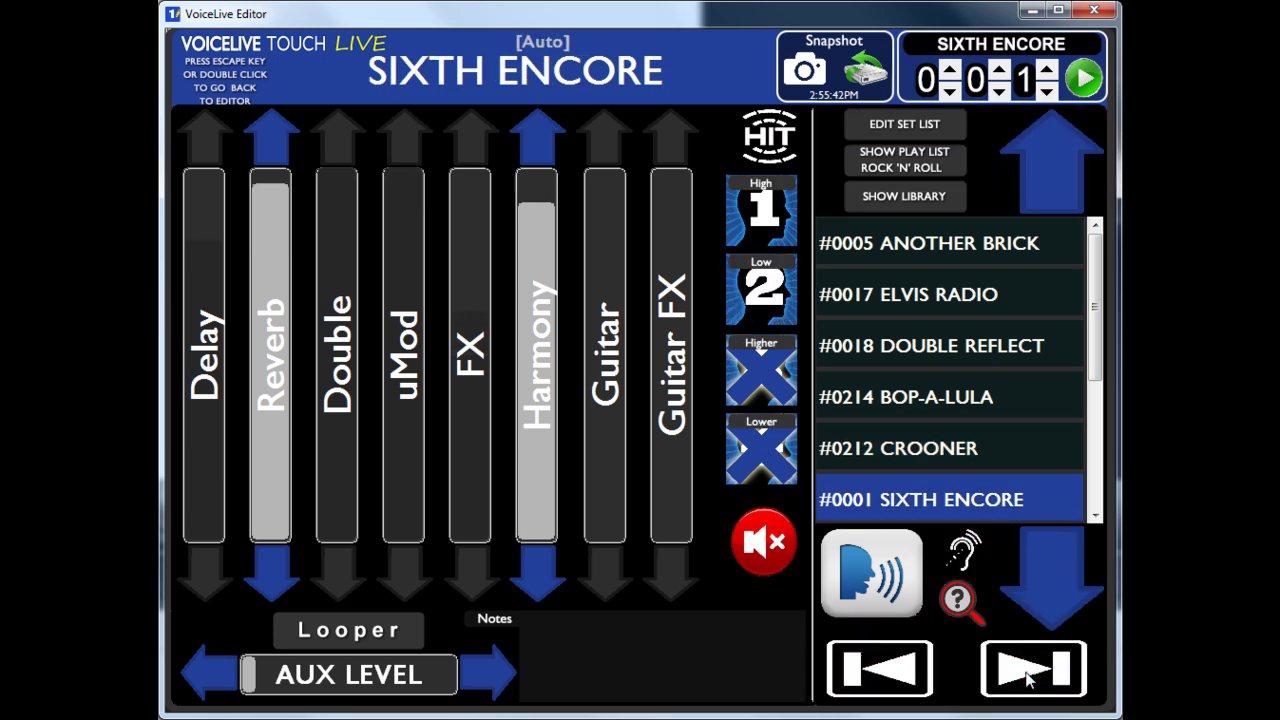
left_click(1027, 678)
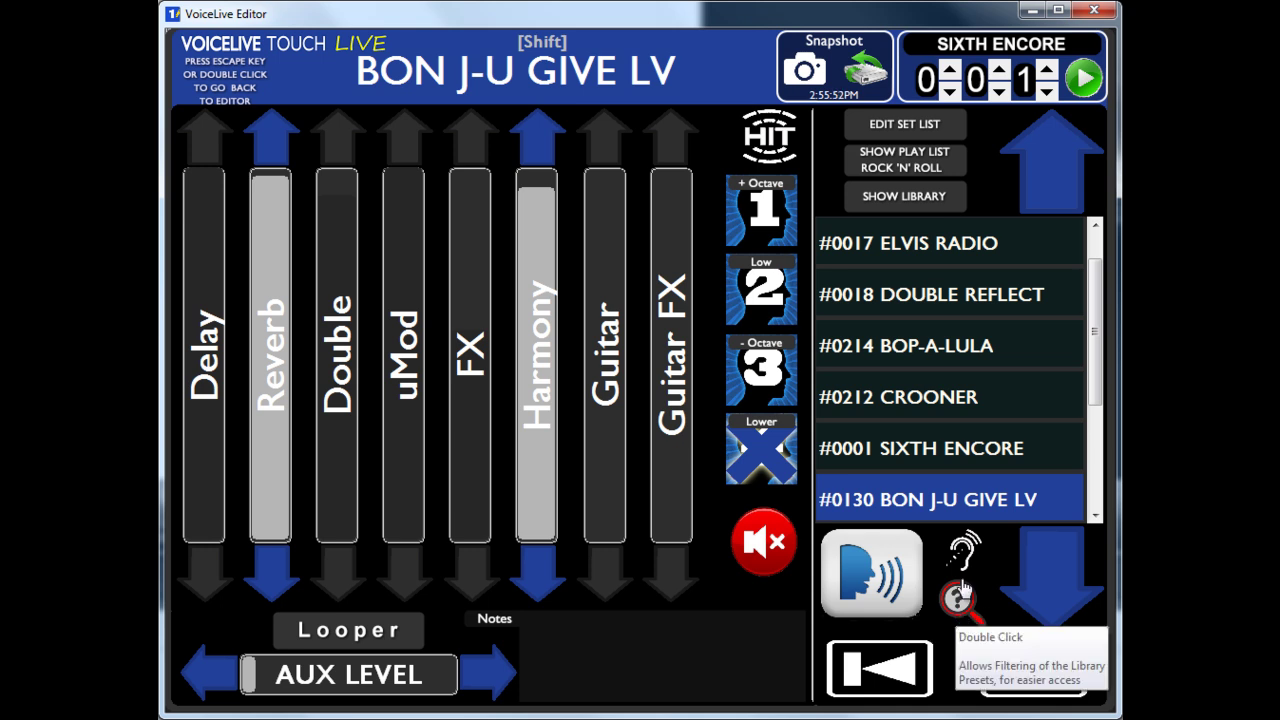
Show the library in place of the play list and clear its ROCK filter
left_click(886, 196)
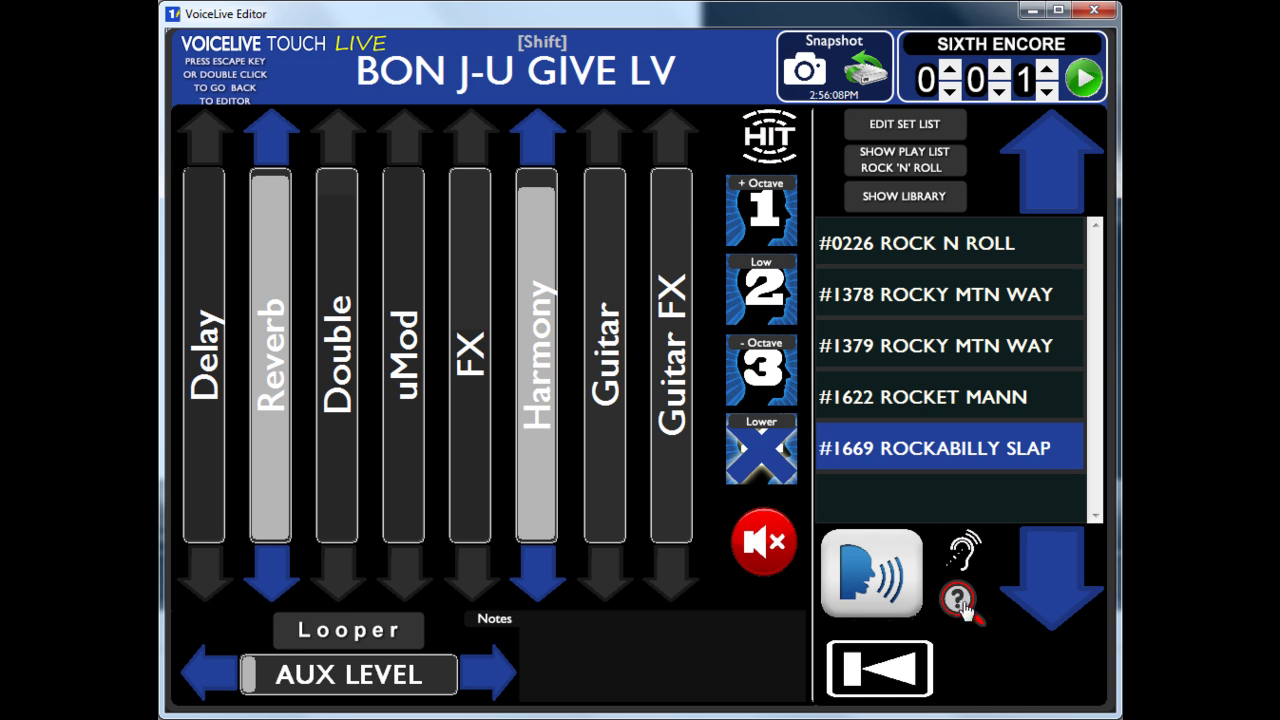
double_click(960, 615)
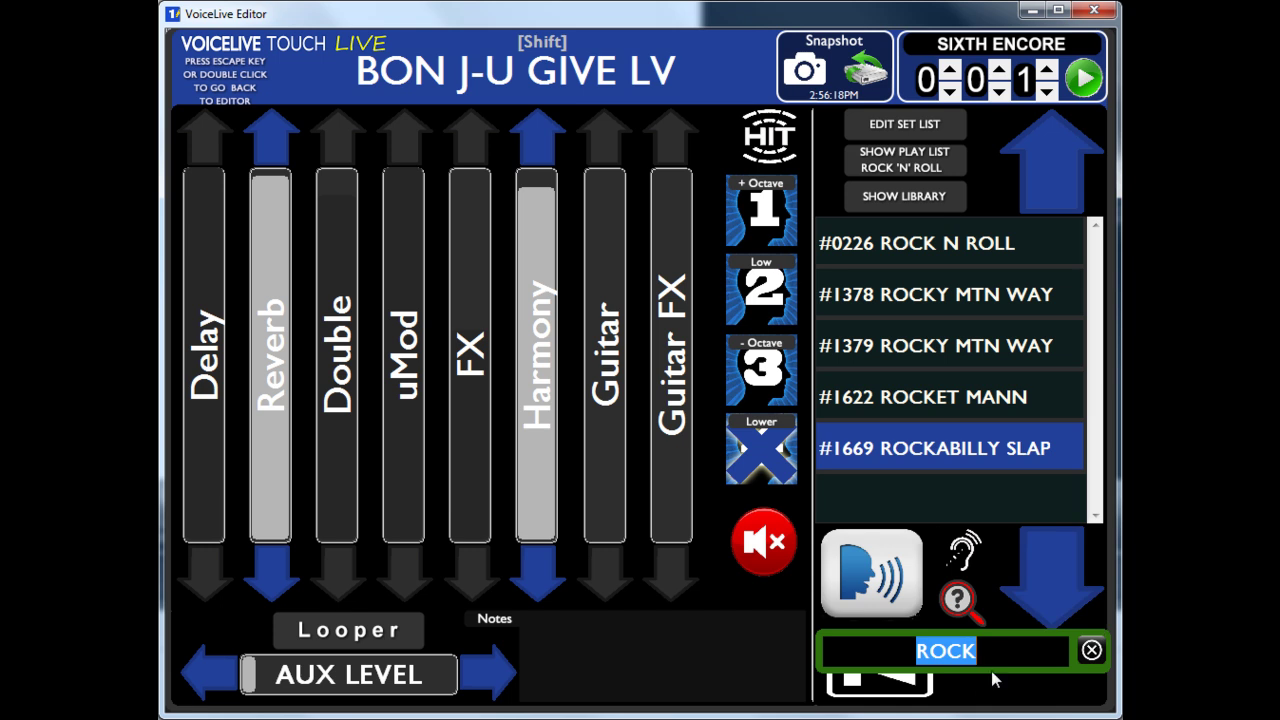
key("BackSpace")
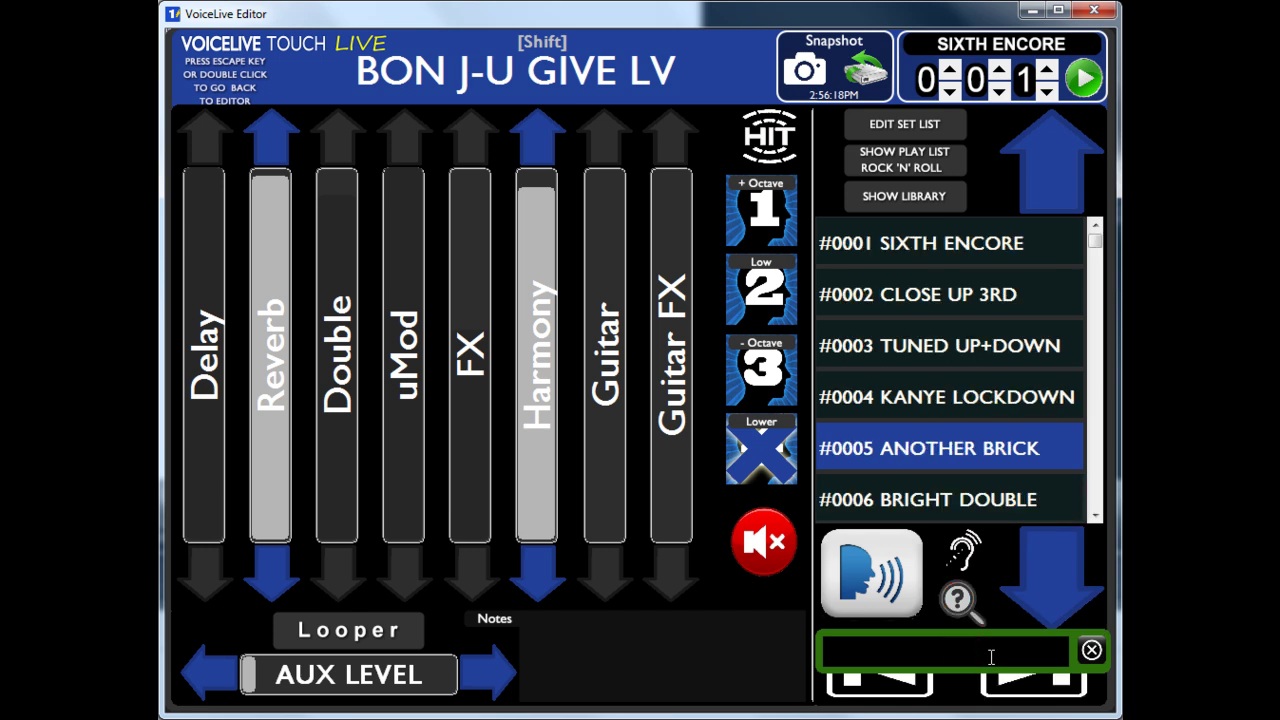
left_click(1090, 650)
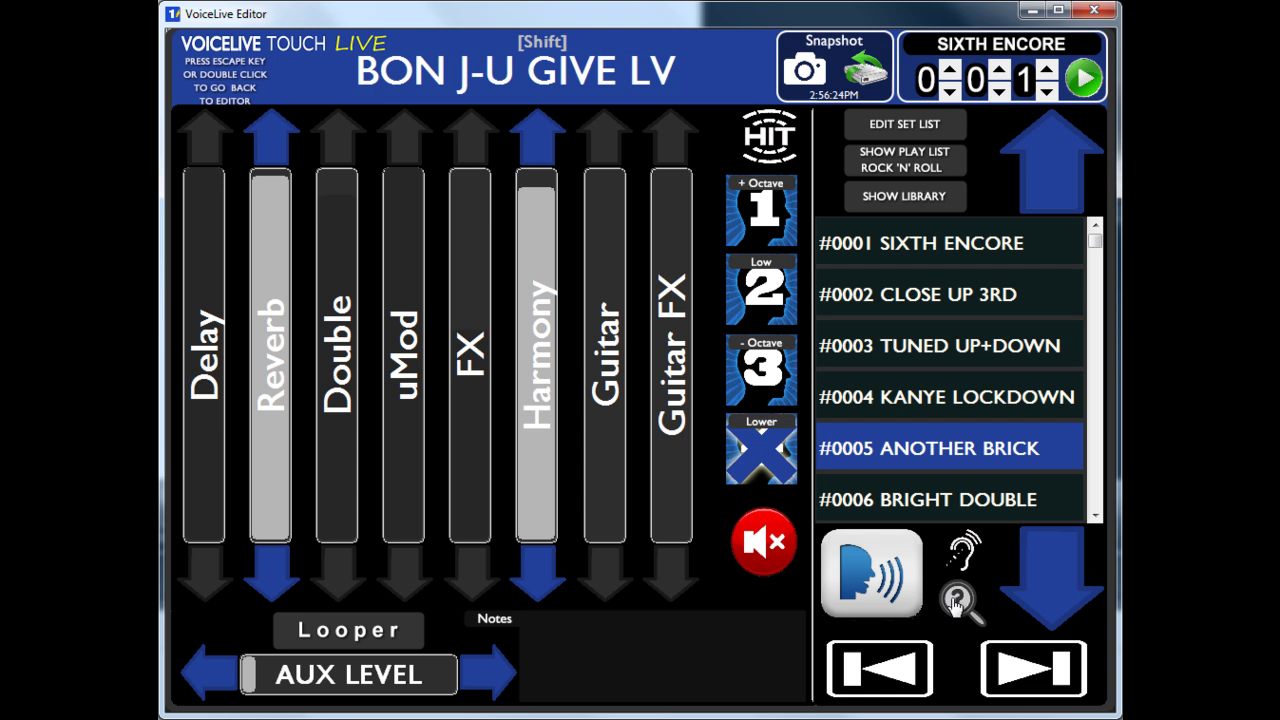
Filter the library presets by ROCK and close the filter box
left_click(958, 600)
type("R")
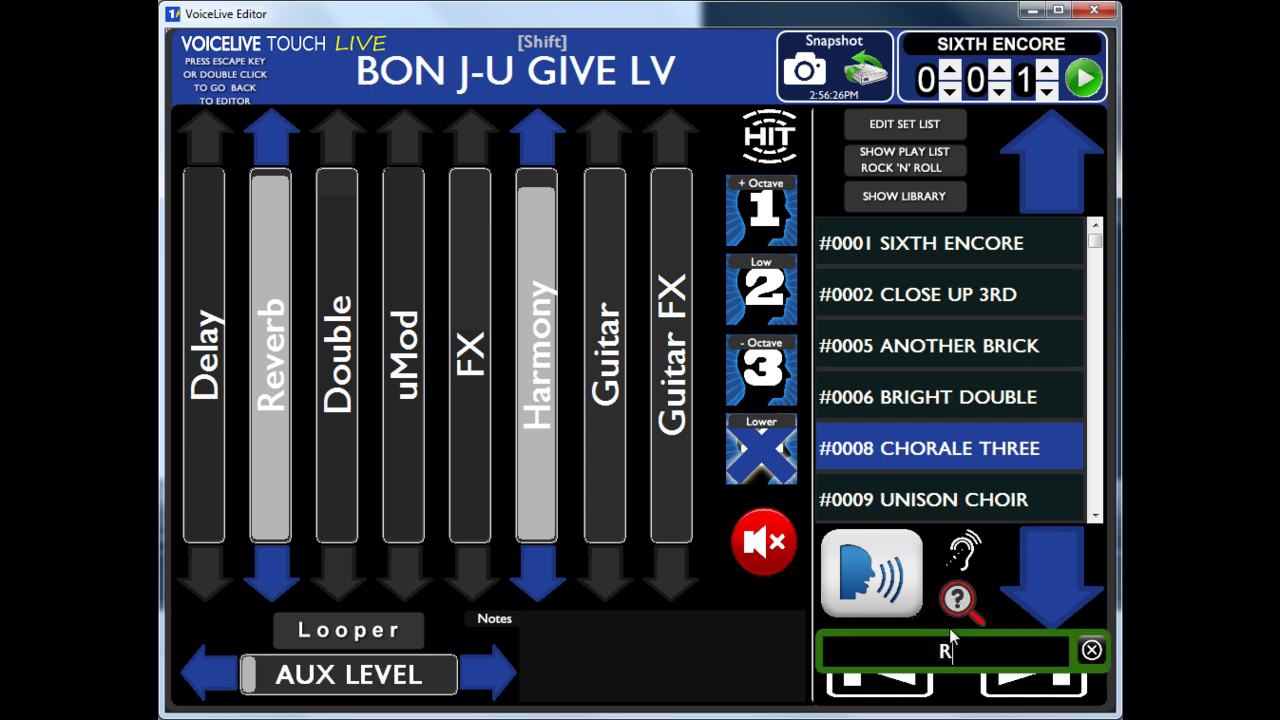
type("OCK")
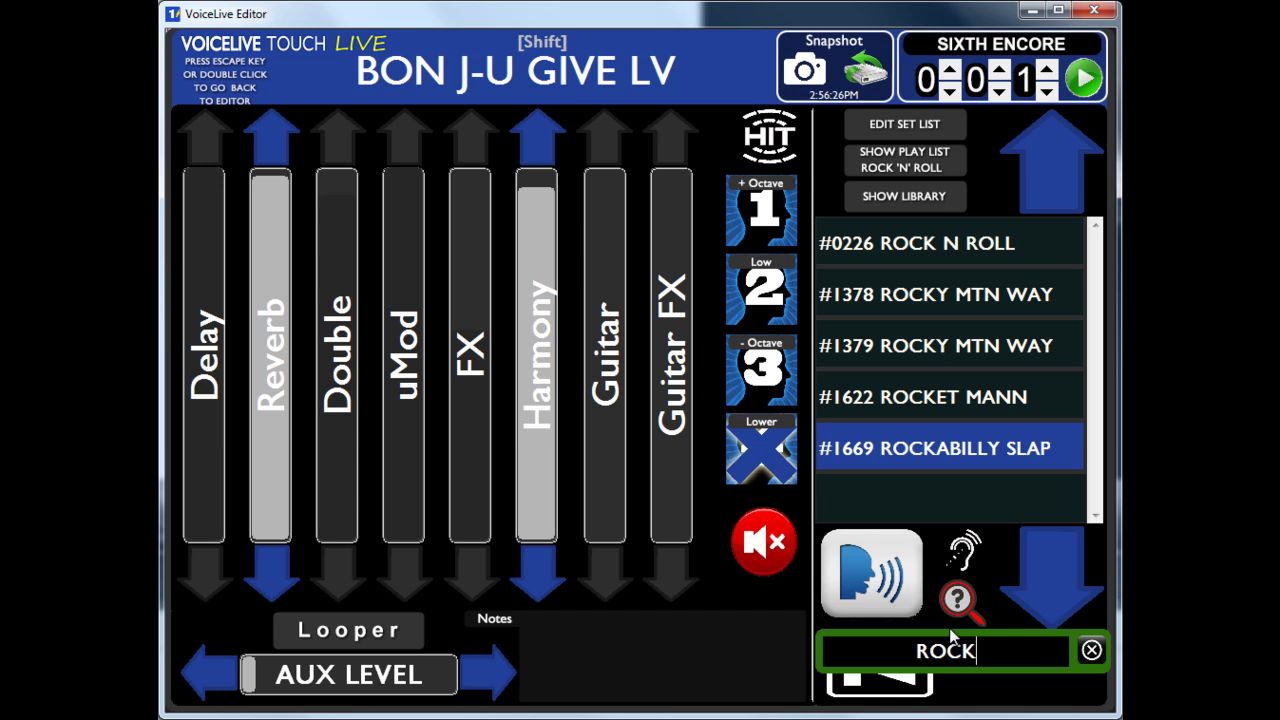
left_click(1091, 655)
Compare the full library listing with the ROCK-filtered one, and return to the ROCK 'N' ROLL play list
left_click(908, 200)
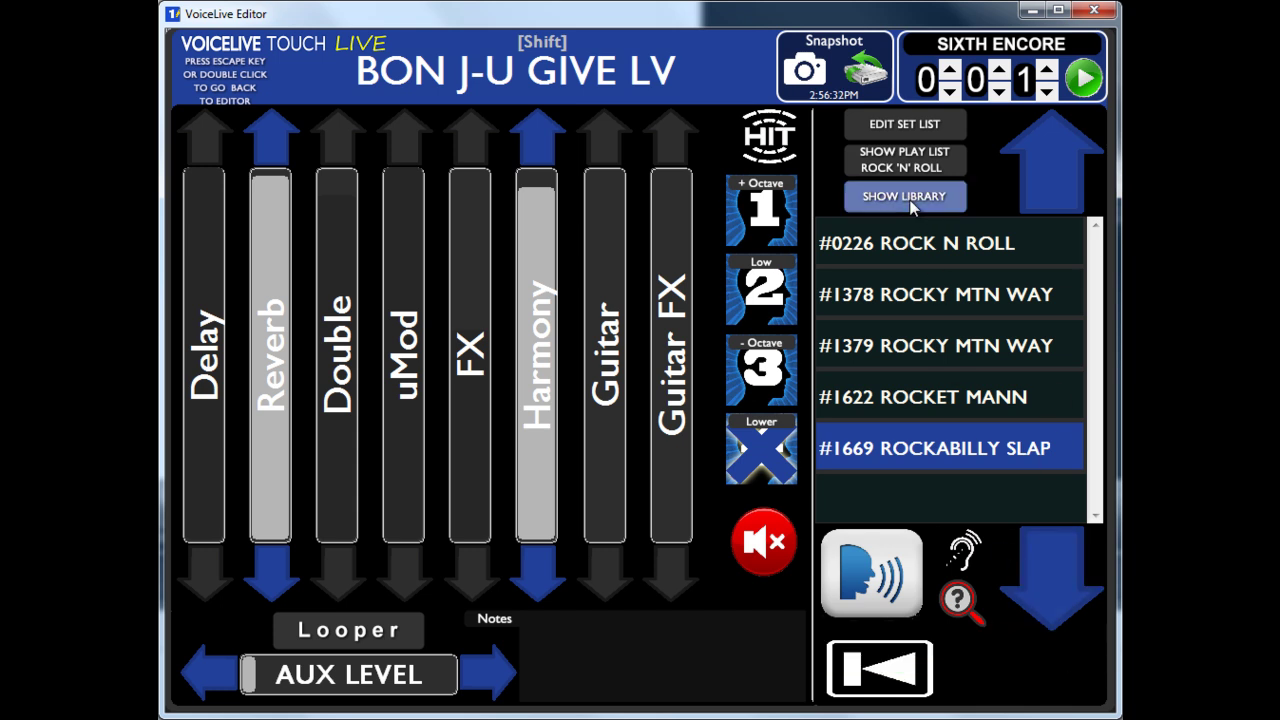
left_click(910, 199)
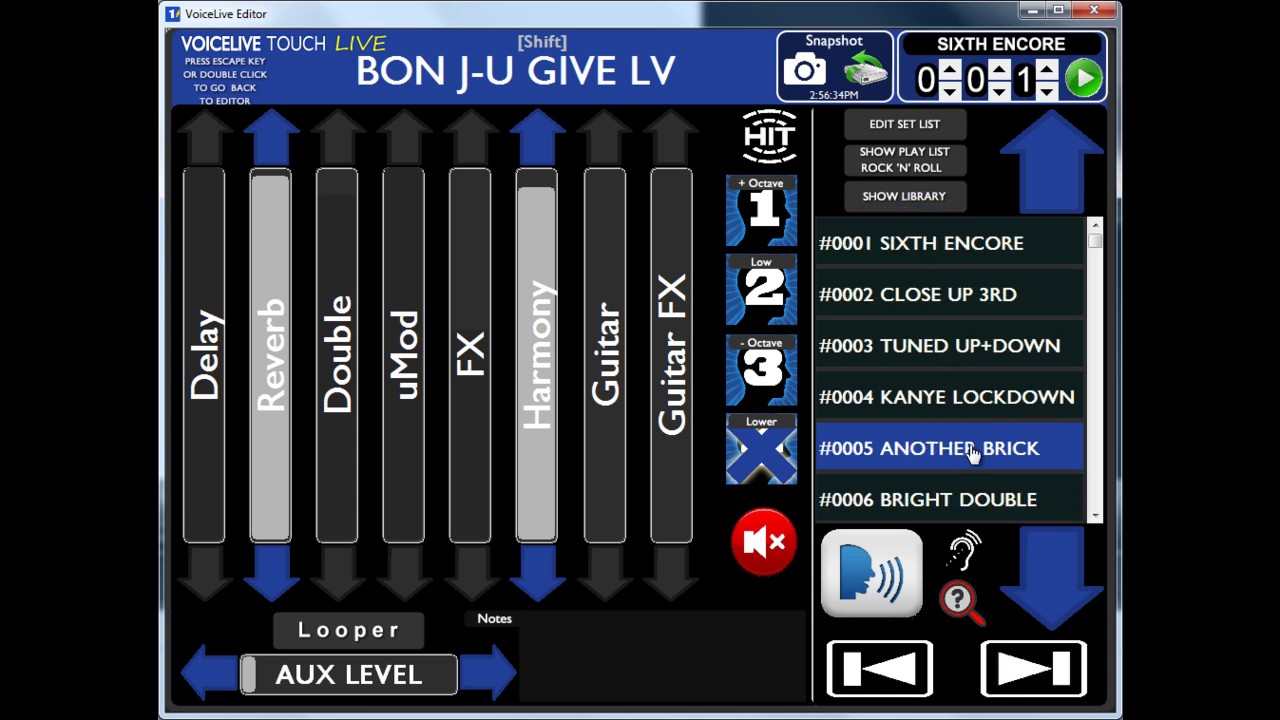
left_click_drag(1095, 232, 1096, 462)
left_click(910, 197)
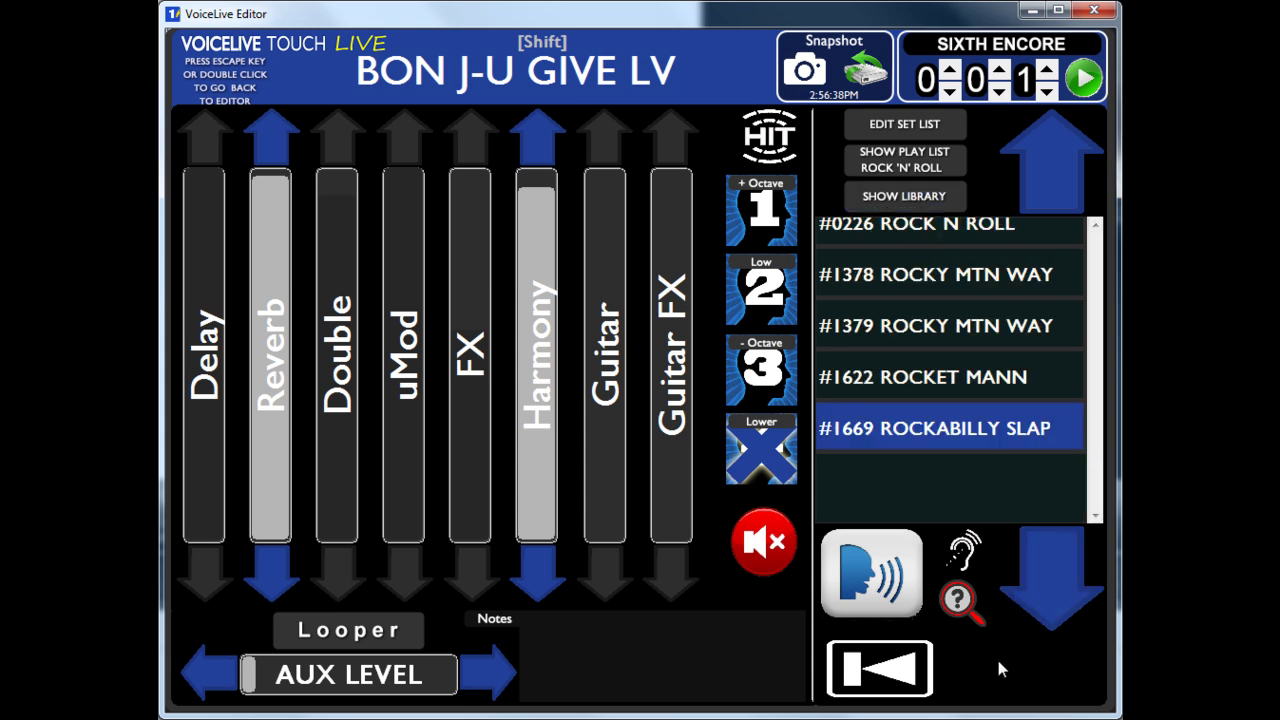
left_click(914, 197)
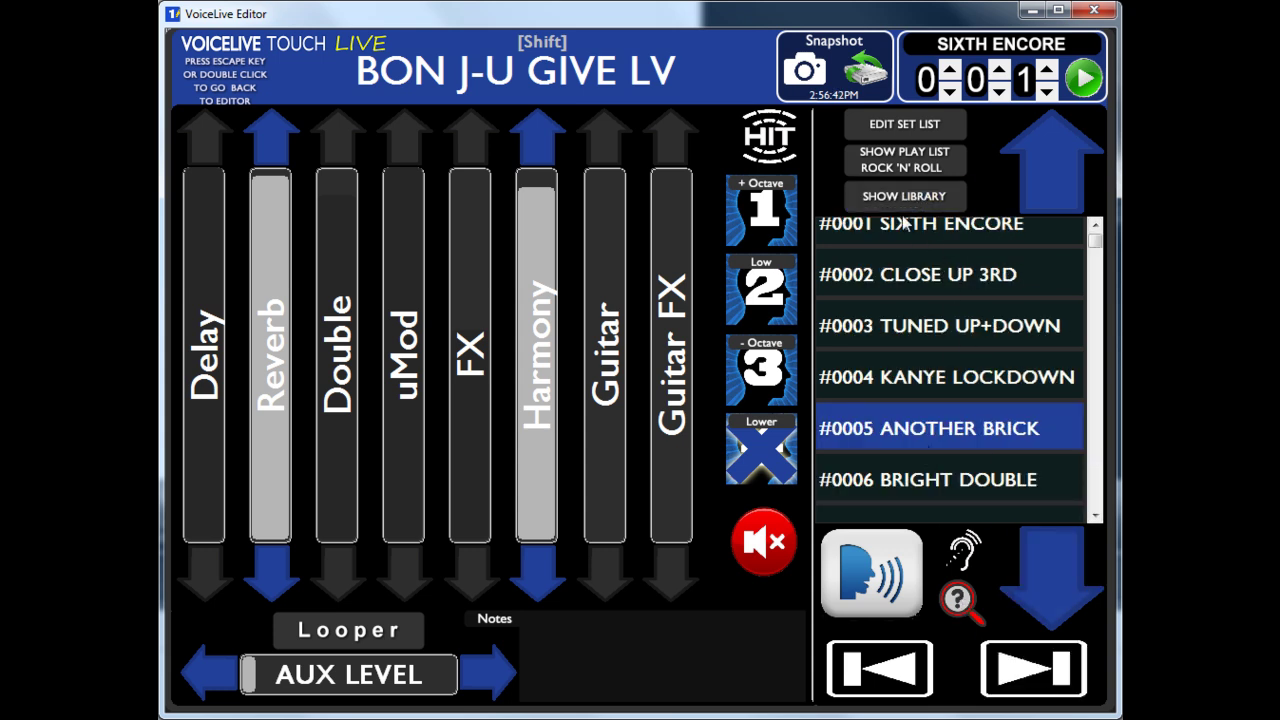
left_click(906, 199)
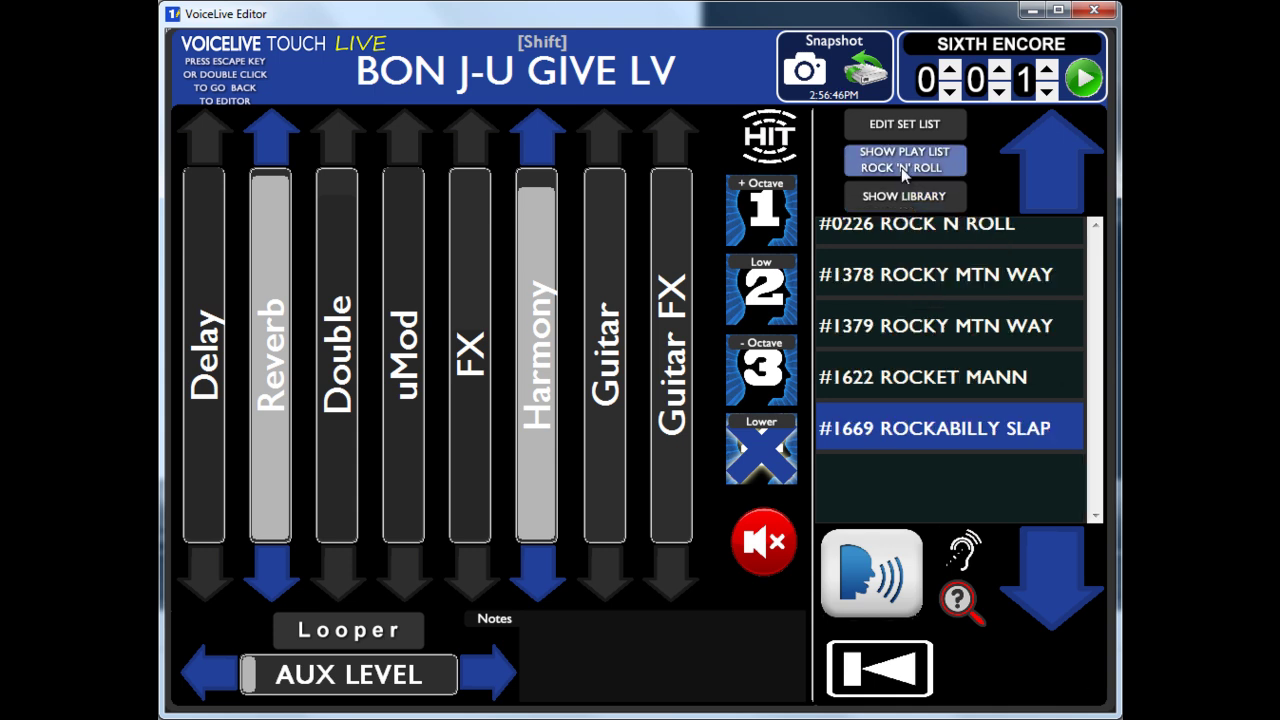
left_click(901, 167)
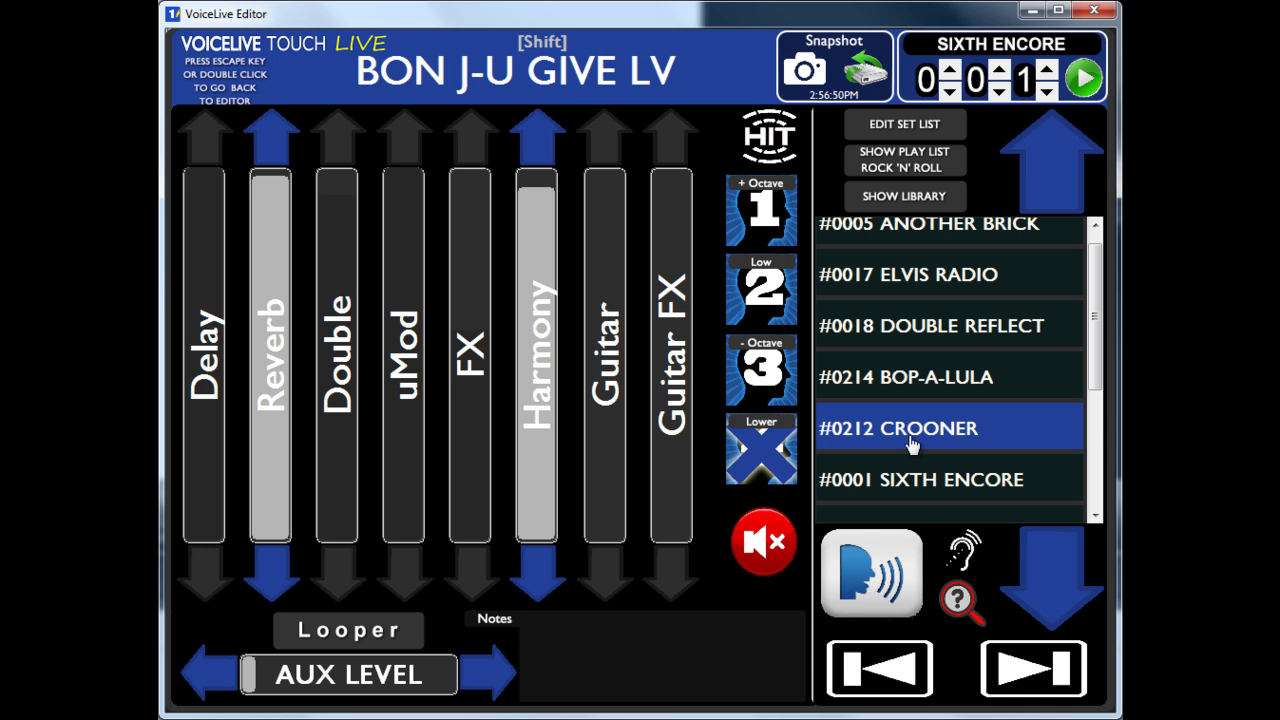
Switch the talk mode on and off again, and try the mute control
double_click(869, 588)
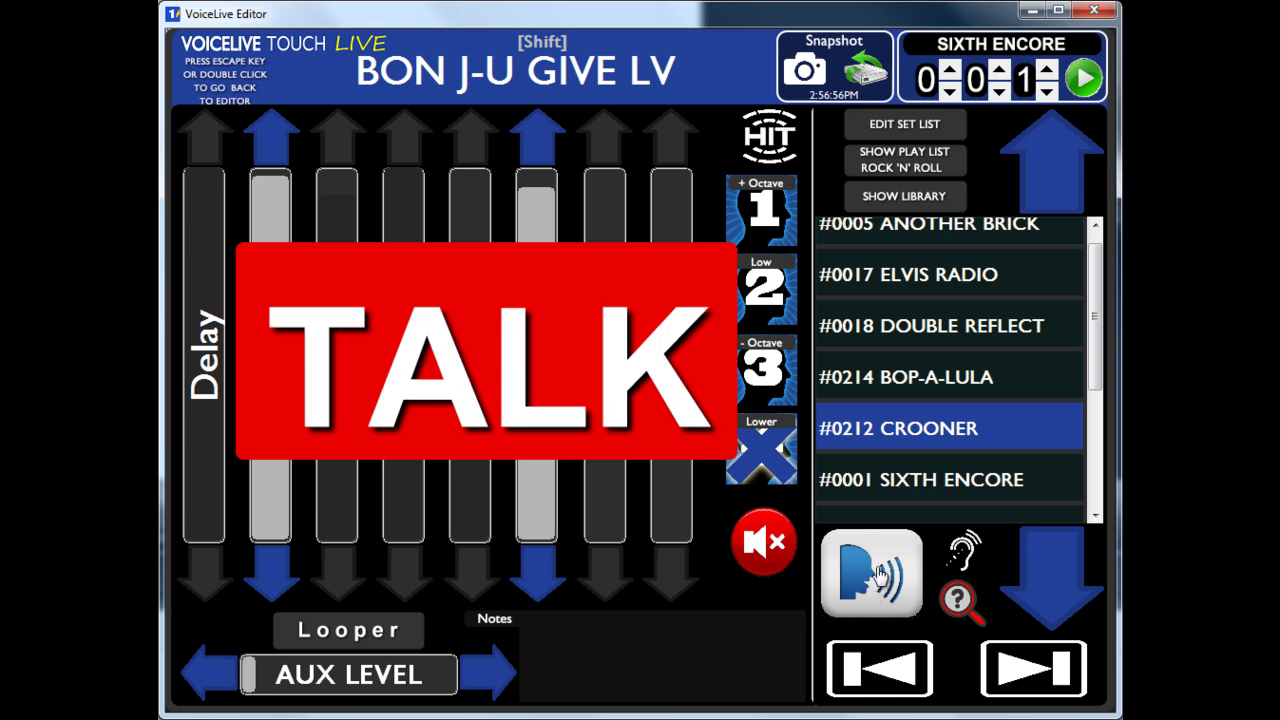
double_click(876, 577)
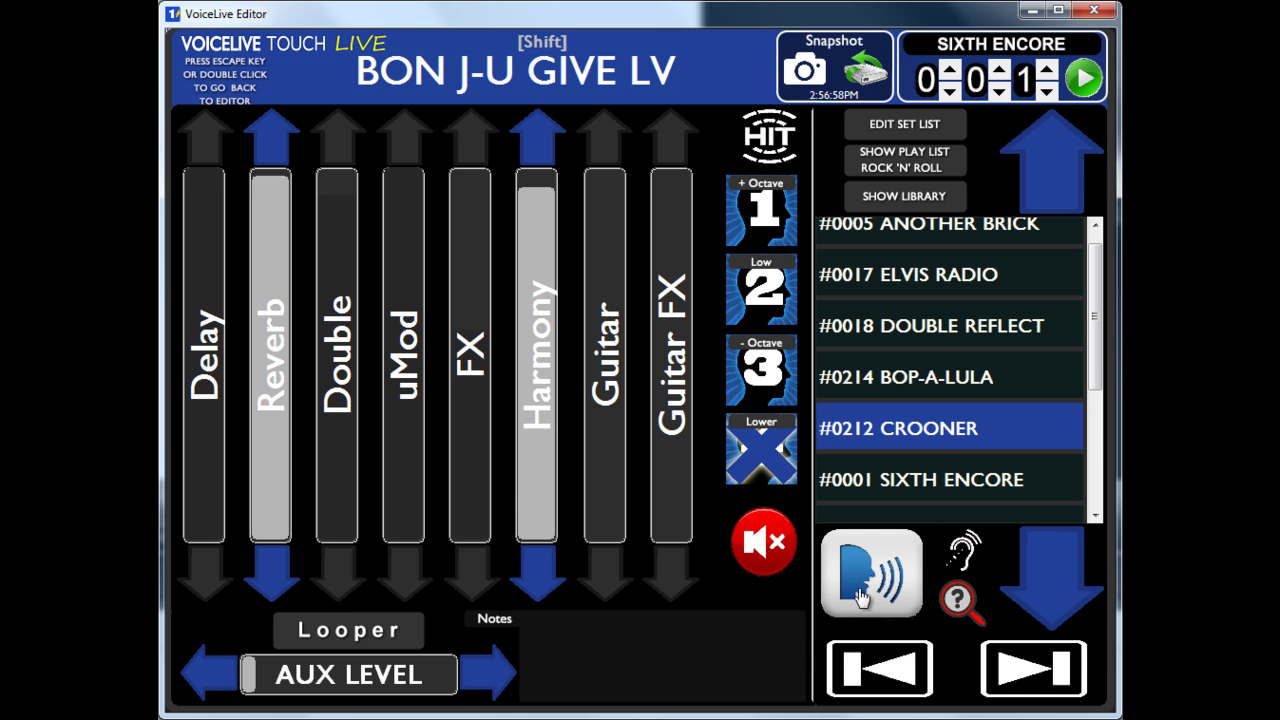
double_click(773, 553)
Browse the snapshots stored on Thursday August 1st and Saturday August 3rd 2013, and close the snapshot recall without loading any
left_click(866, 76)
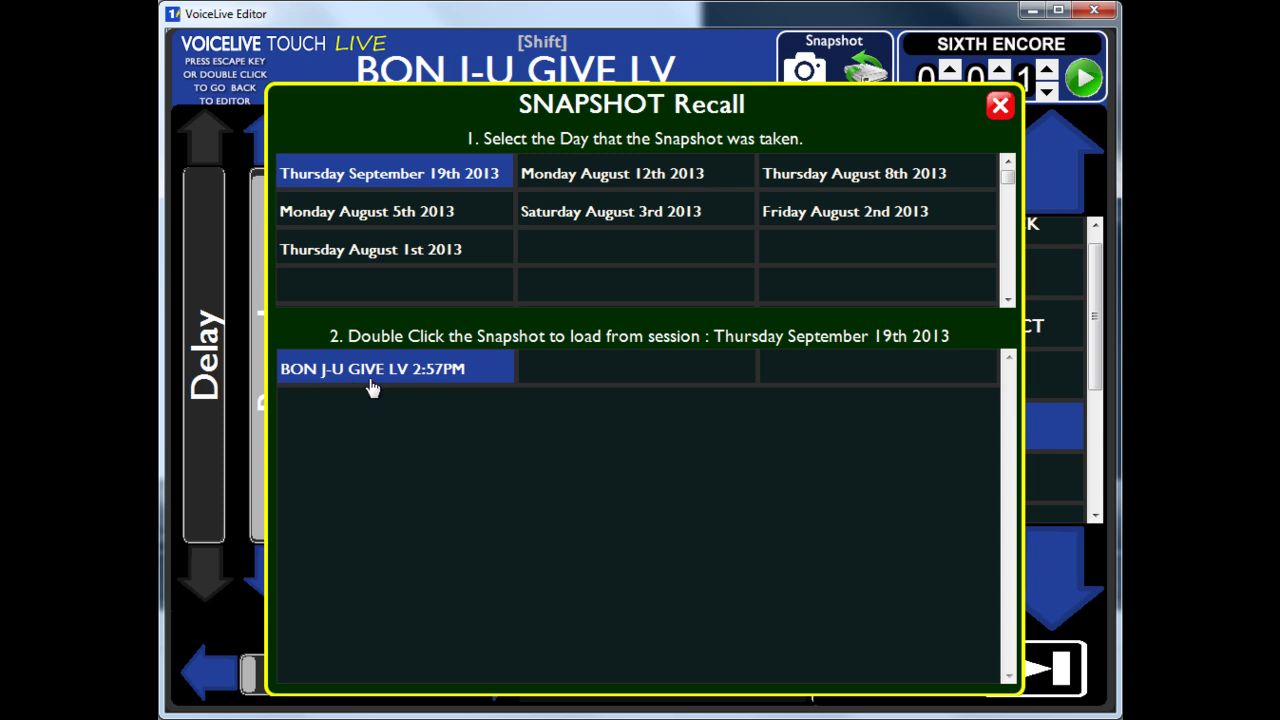
left_click(385, 258)
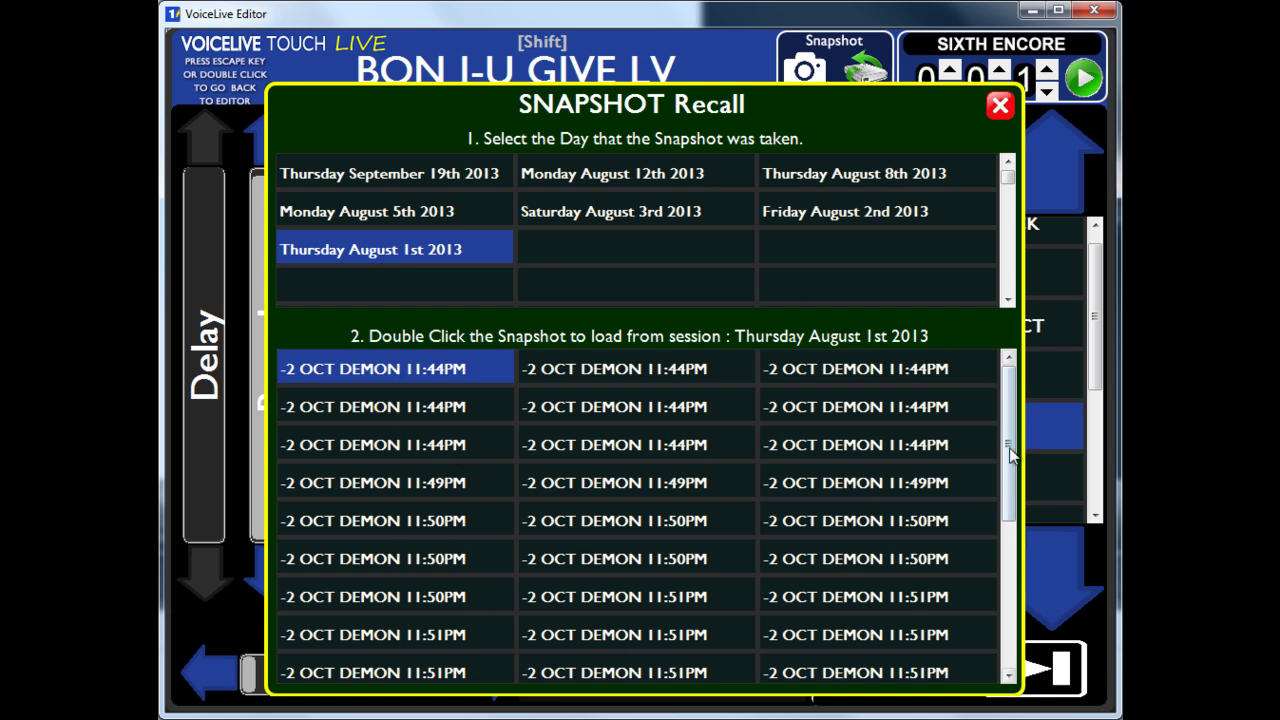
scroll(997, 534, "down", 2)
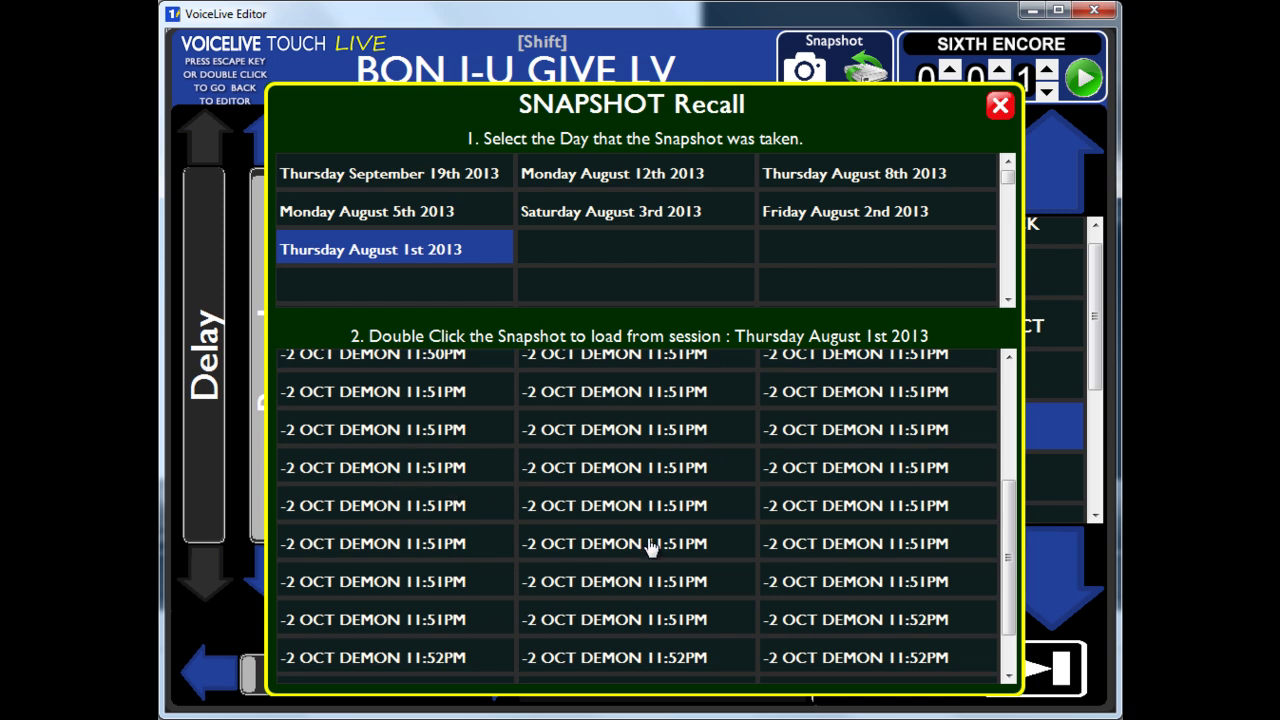
left_click(643, 227)
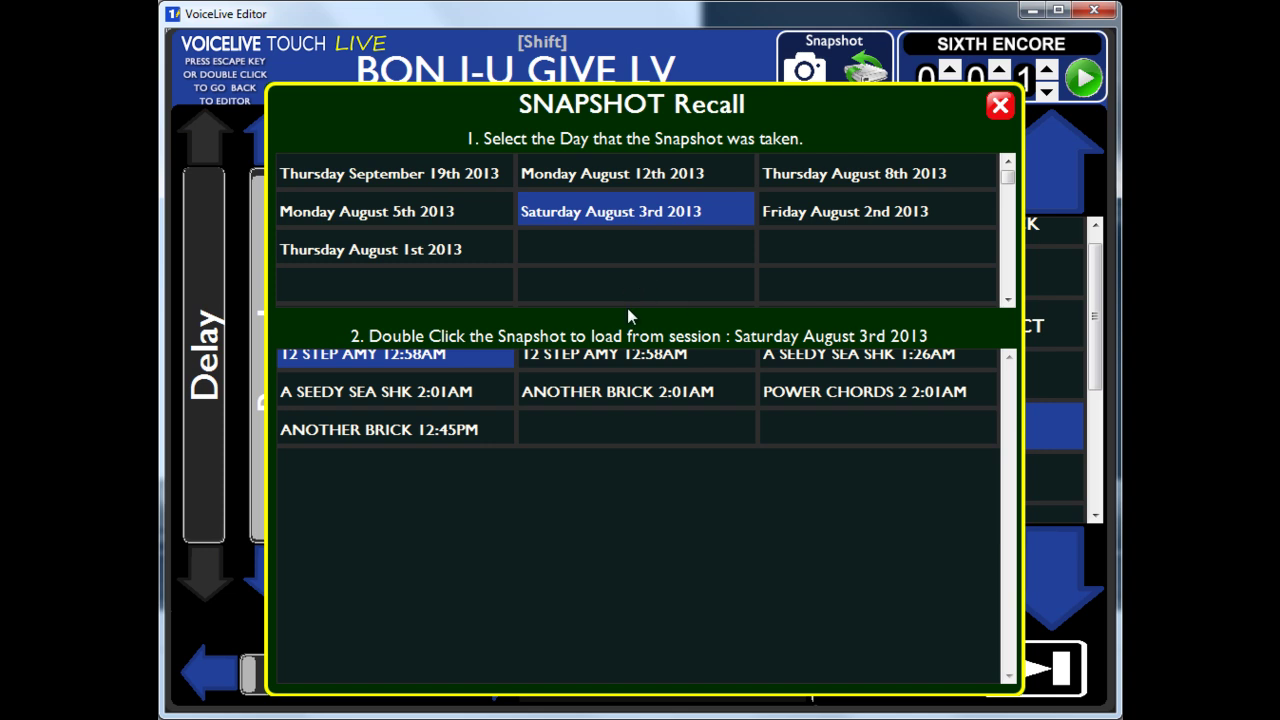
left_click(412, 399)
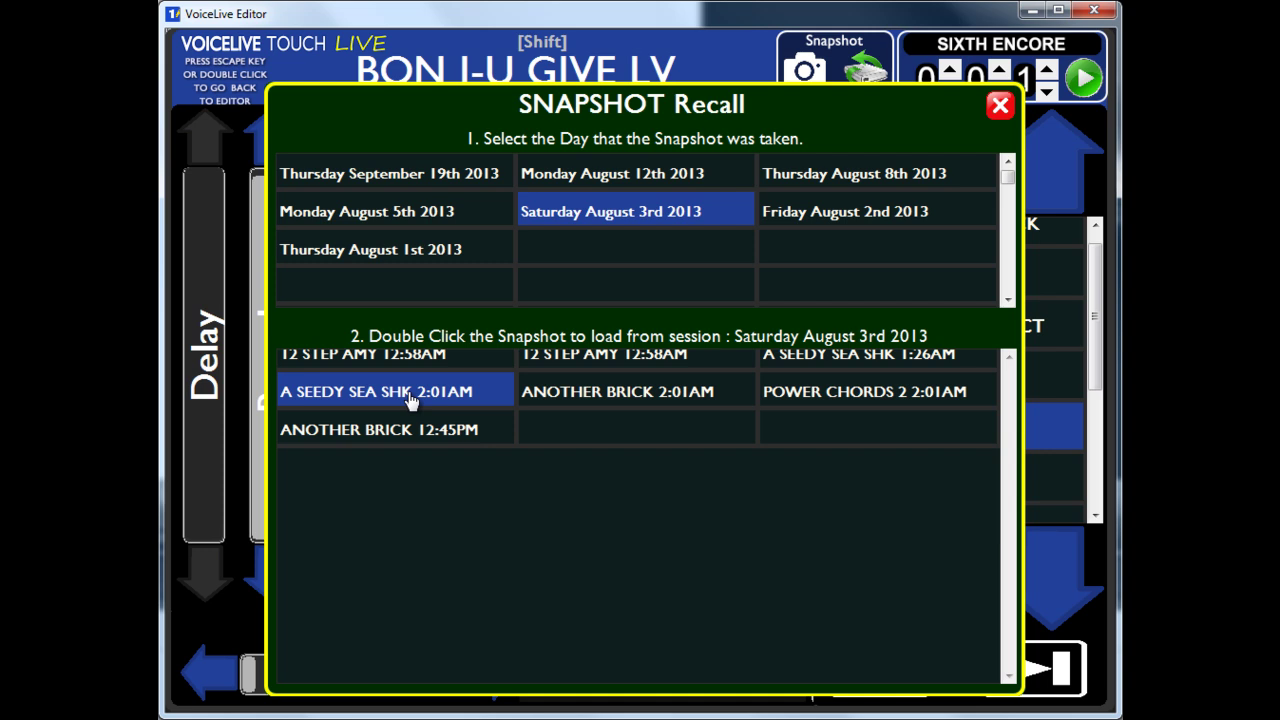
left_click(605, 396)
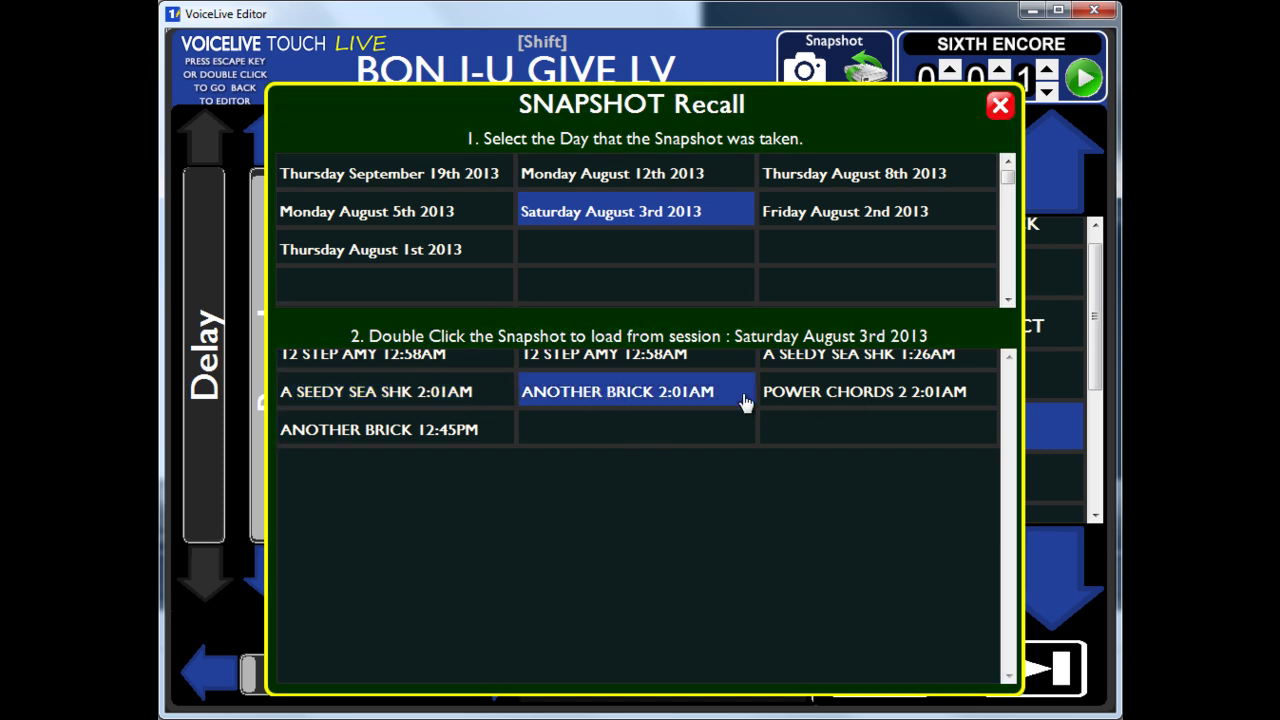
left_click(423, 440)
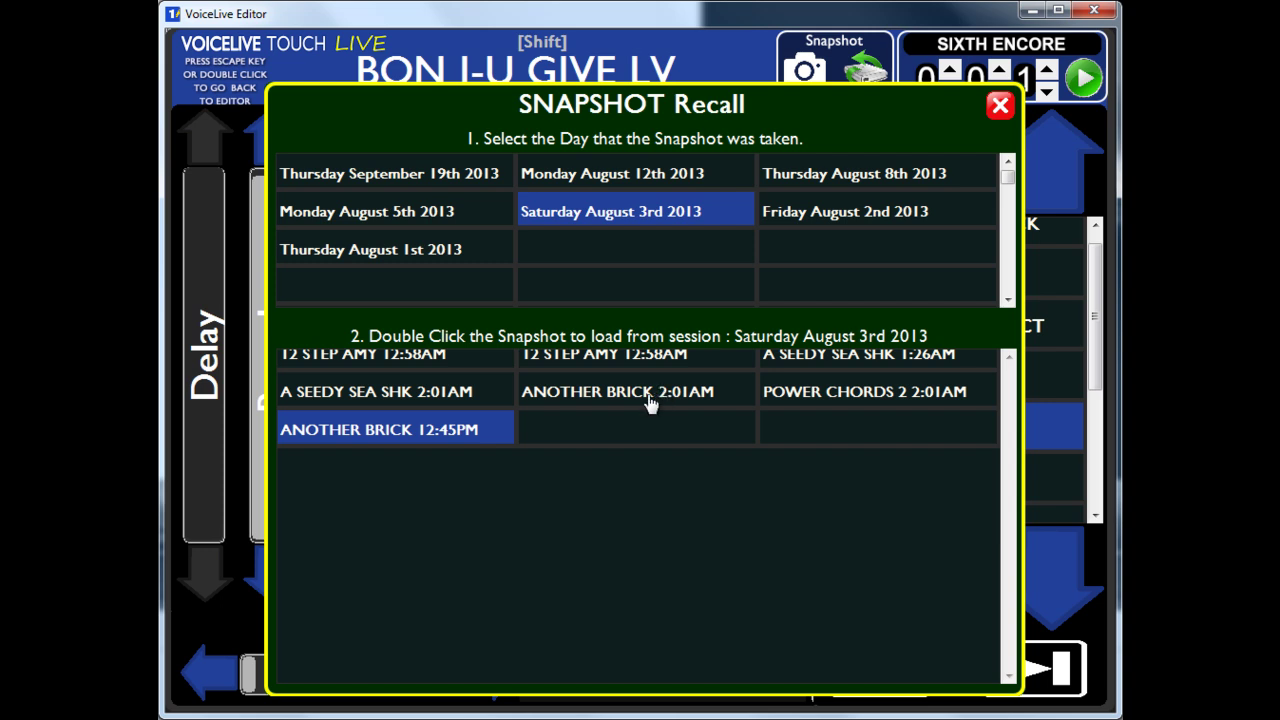
left_click(999, 107)
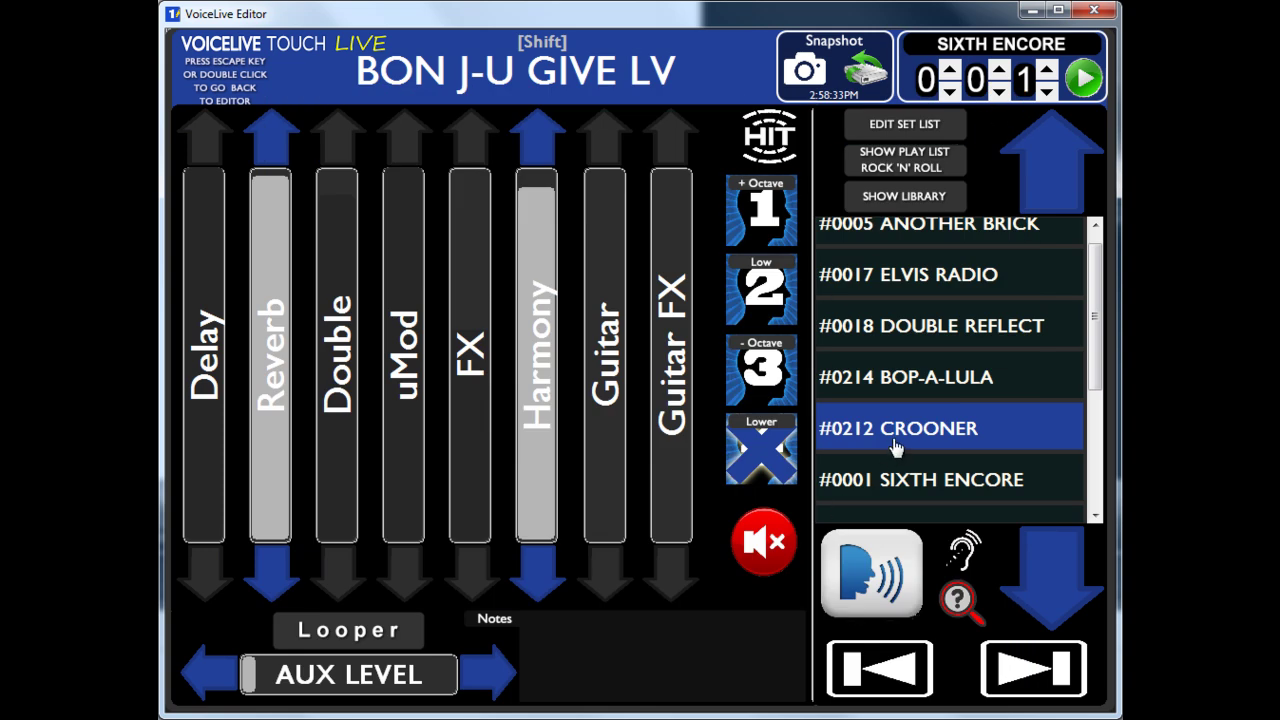
Load preset #0017 ELVIS RADIO from the play list and switch off its FX effect
left_click_drag(1094, 267, 1094, 247)
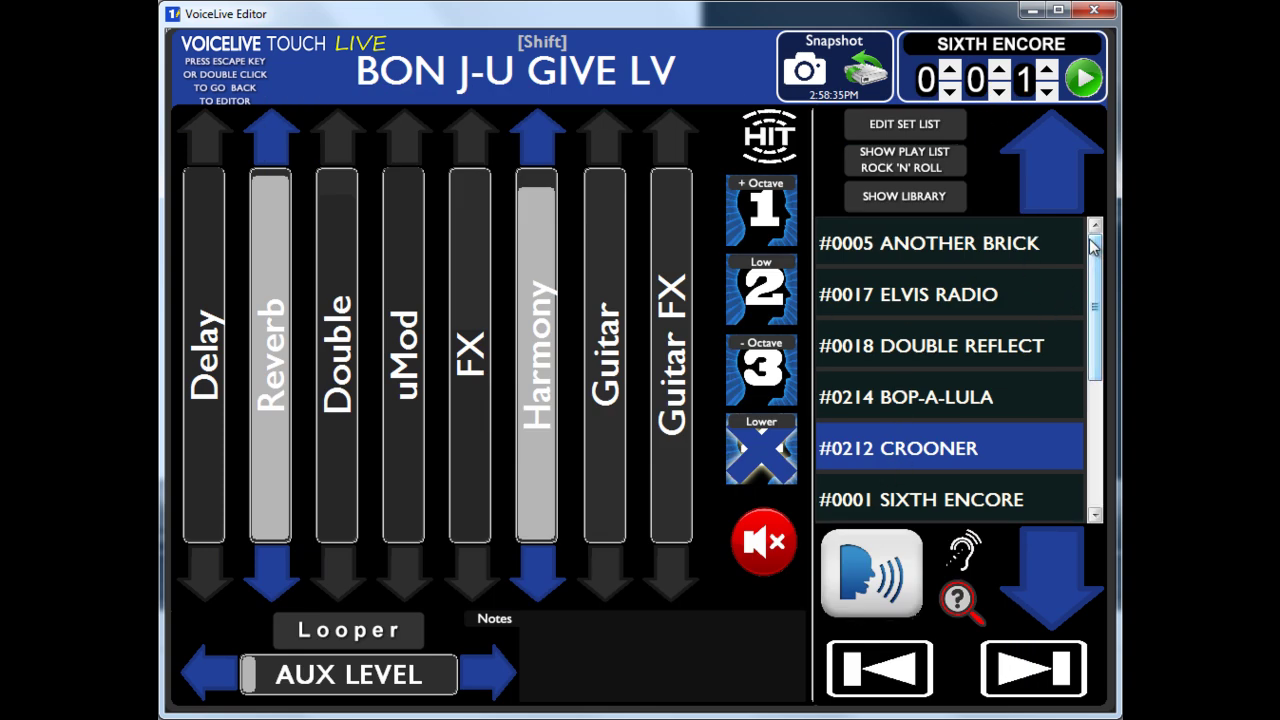
left_click(922, 298)
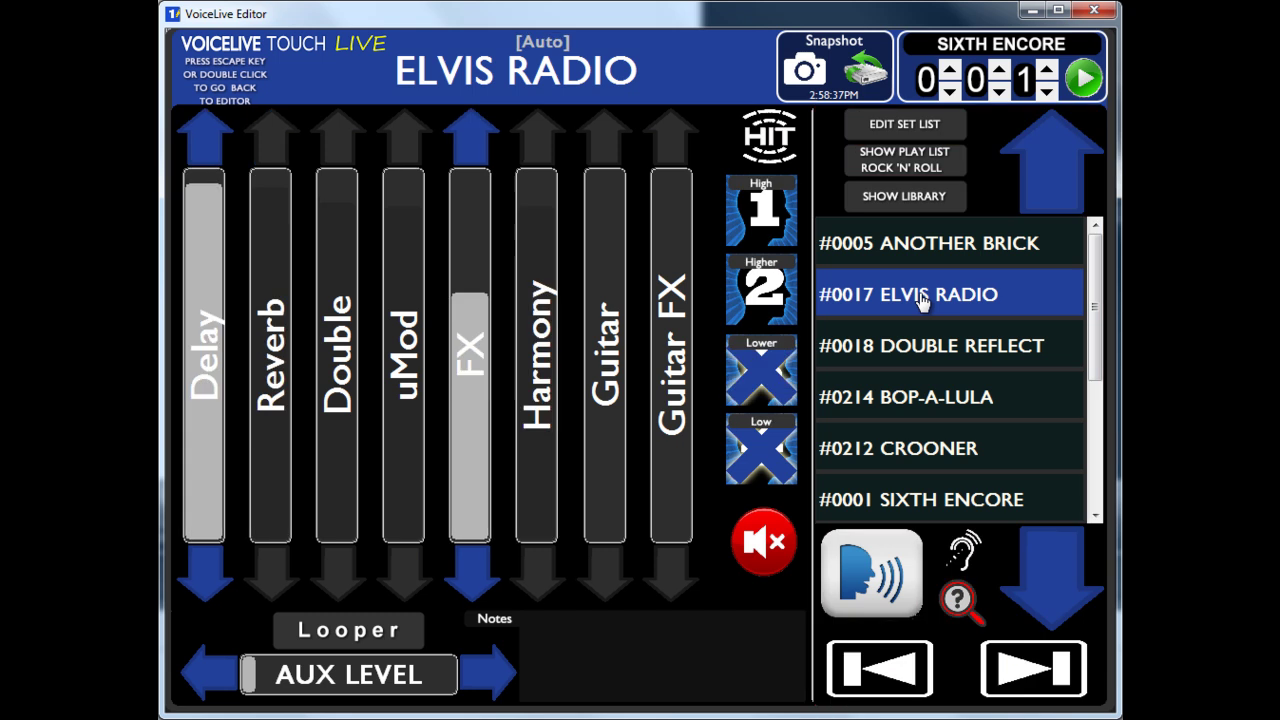
left_click(469, 359)
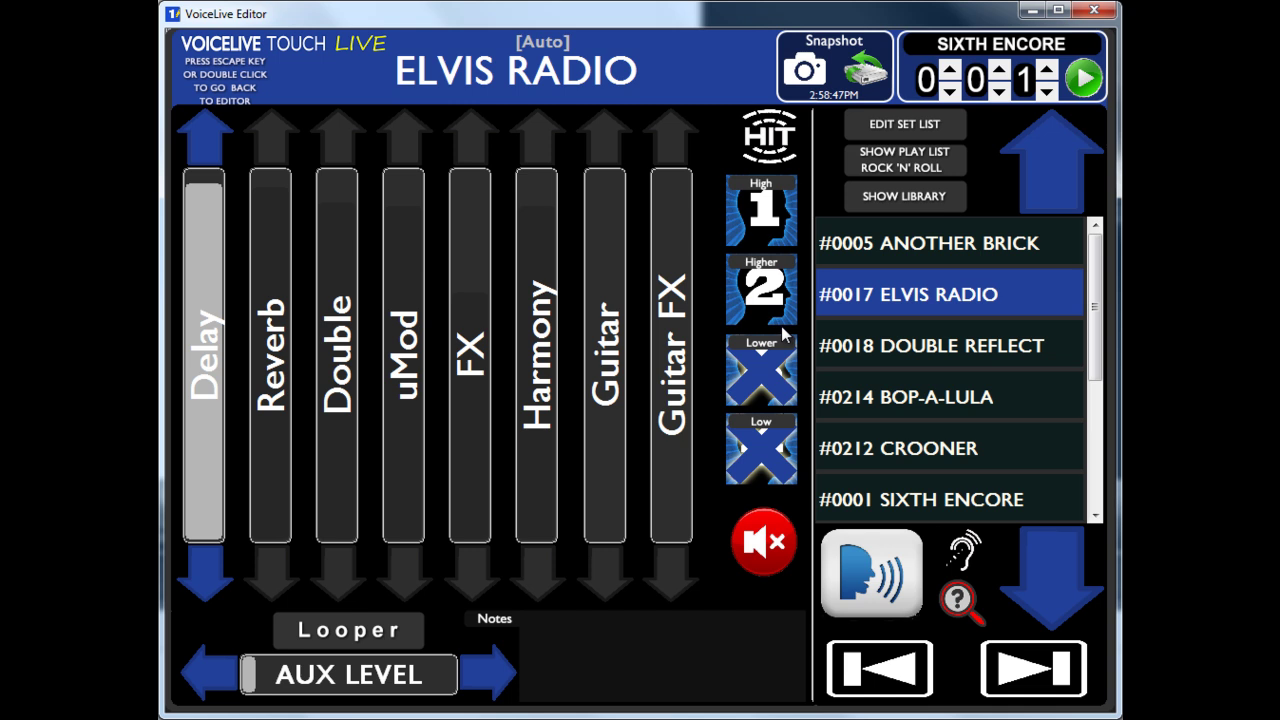
Show the HIT settings for ELVIS RADIO and toggle the FX effect on and off under STD
left_click(758, 150)
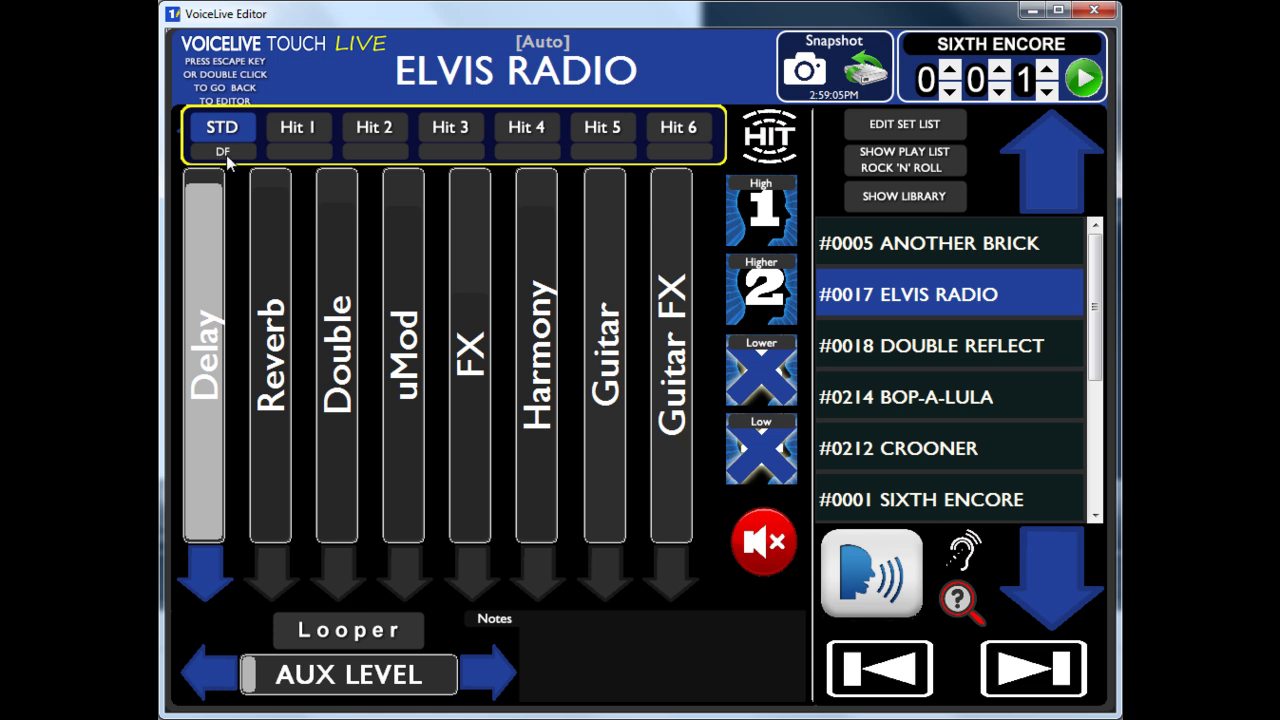
left_click(477, 366)
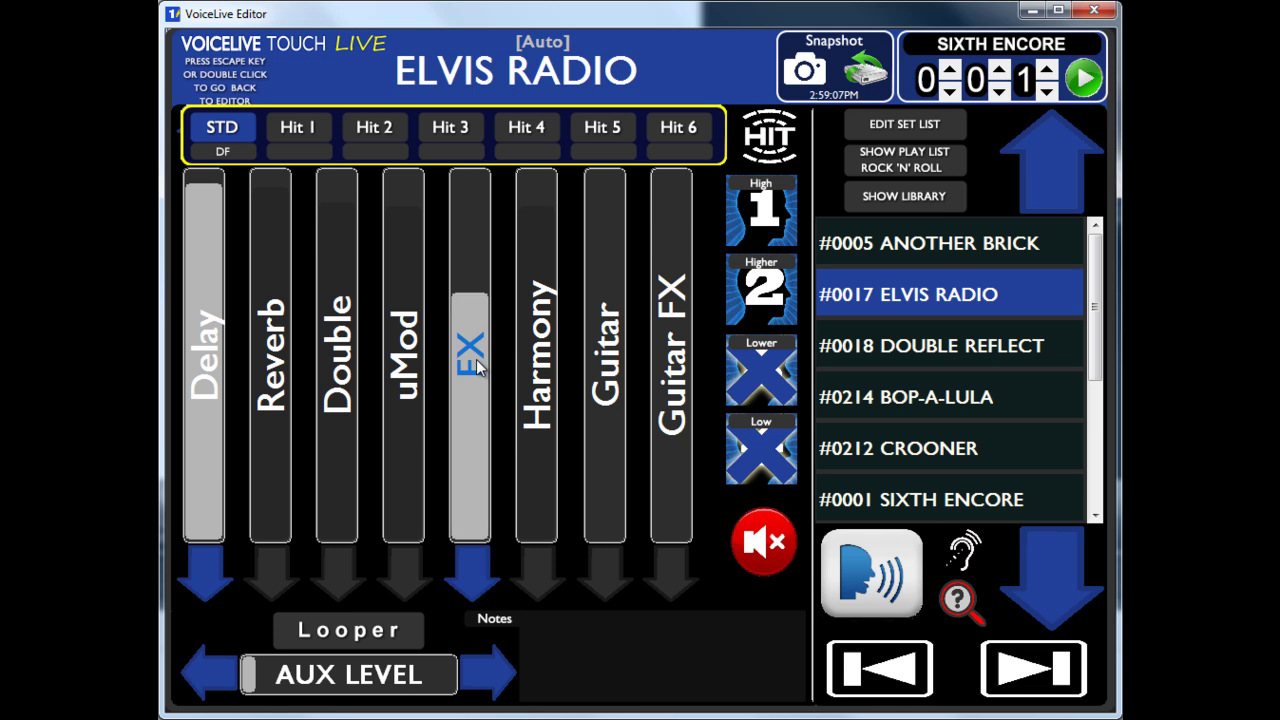
left_click(477, 366)
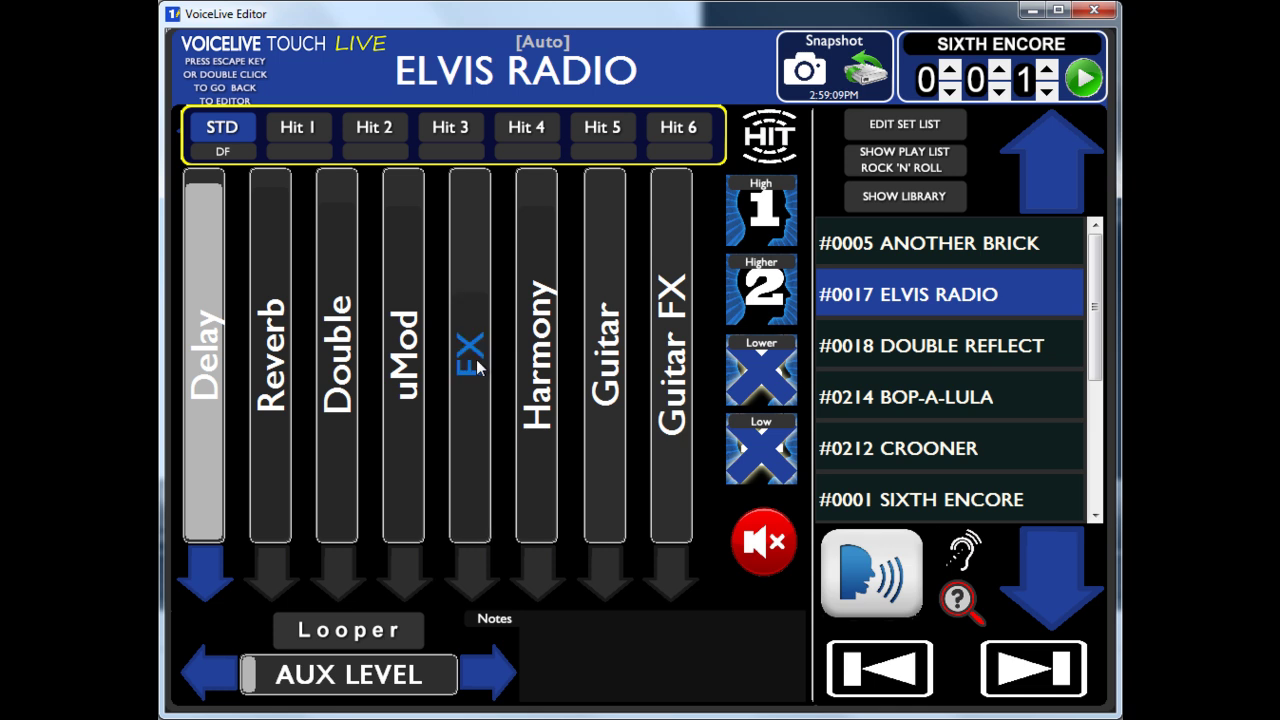
Activate Hit 1 for ELVIS RADIO and try switching on its Delay and Reverb effects directly
left_click(288, 131)
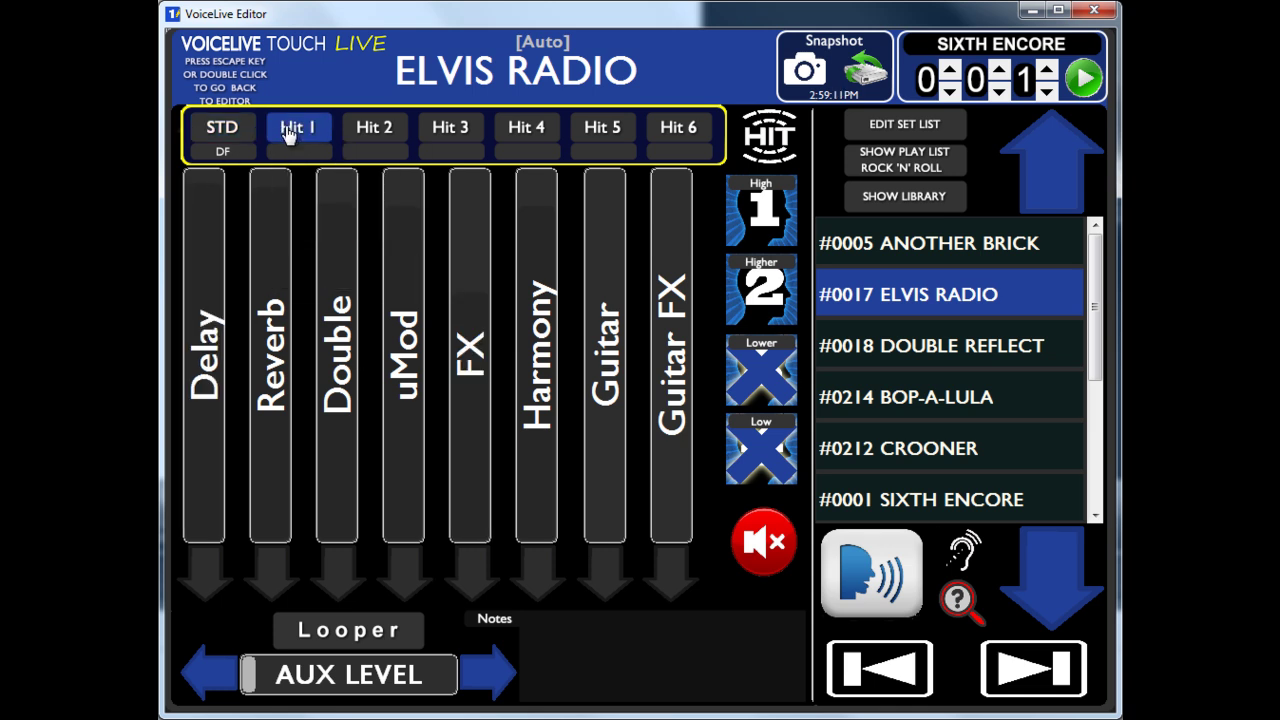
left_click(208, 367)
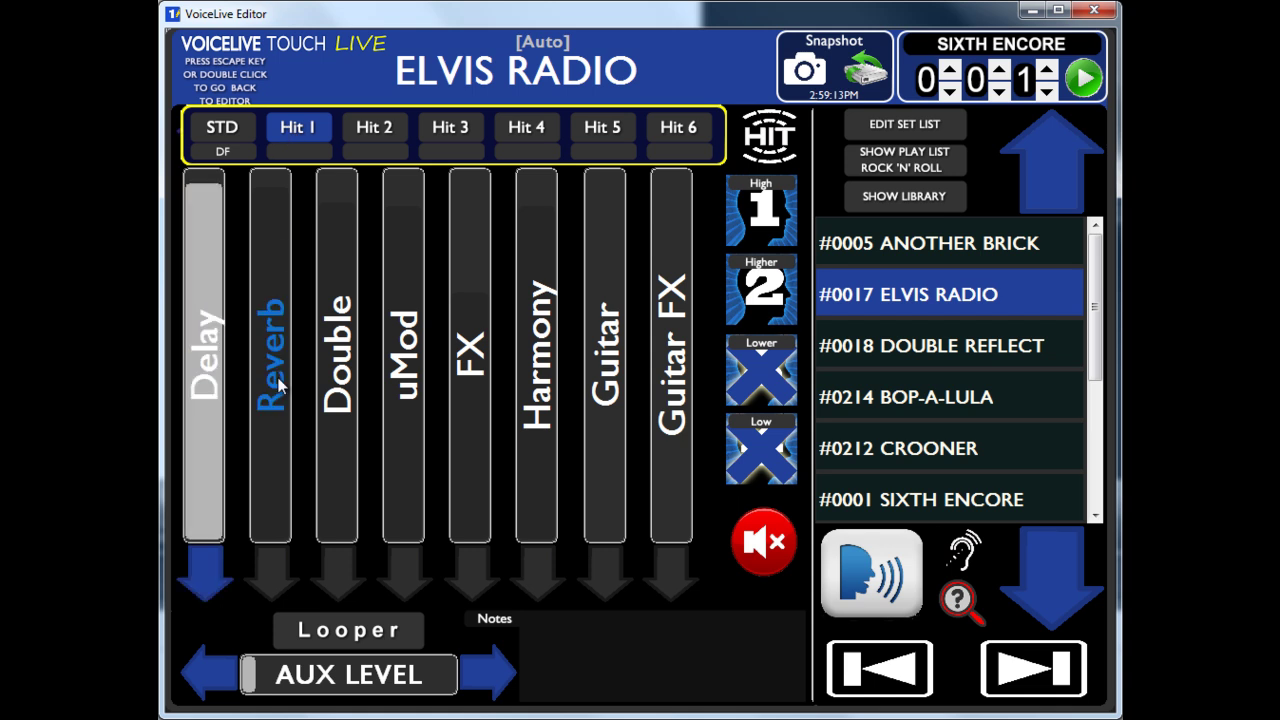
left_click(275, 366)
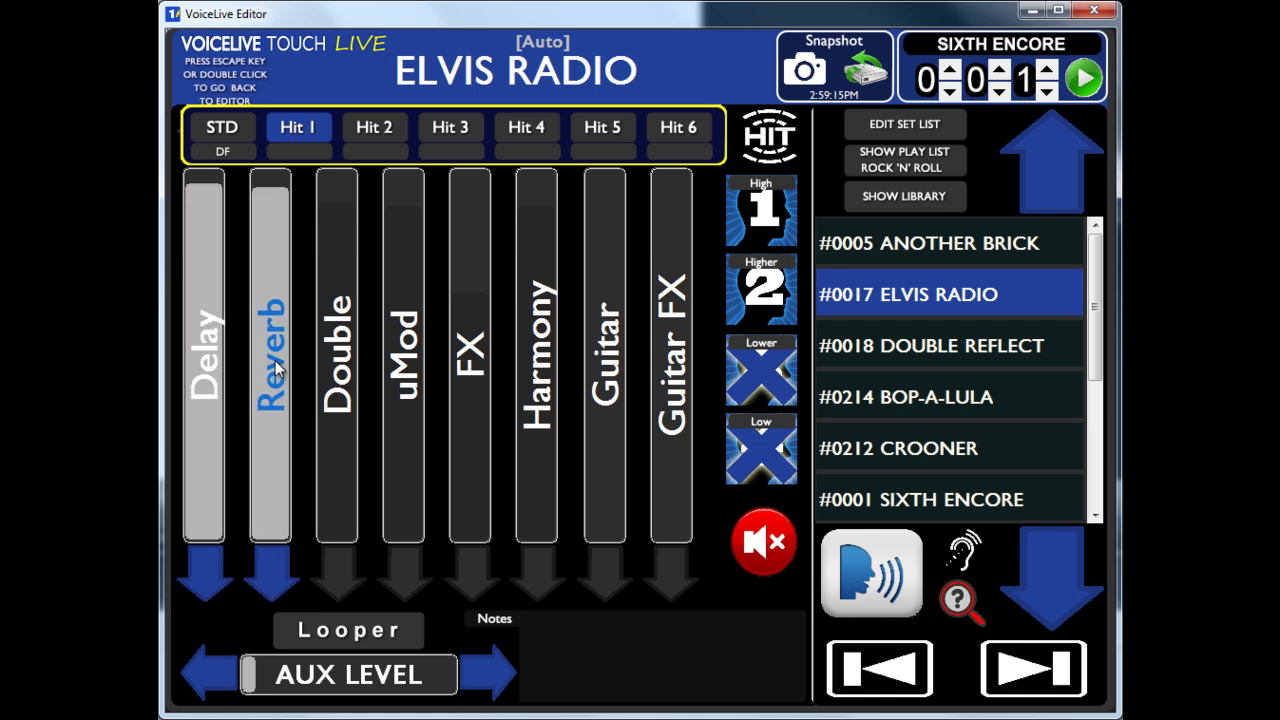
In the HIT configuration, enable Delay and Reverb for Hit 1, and Delay, Reverb and FX for Hit 2
double_click(312, 130)
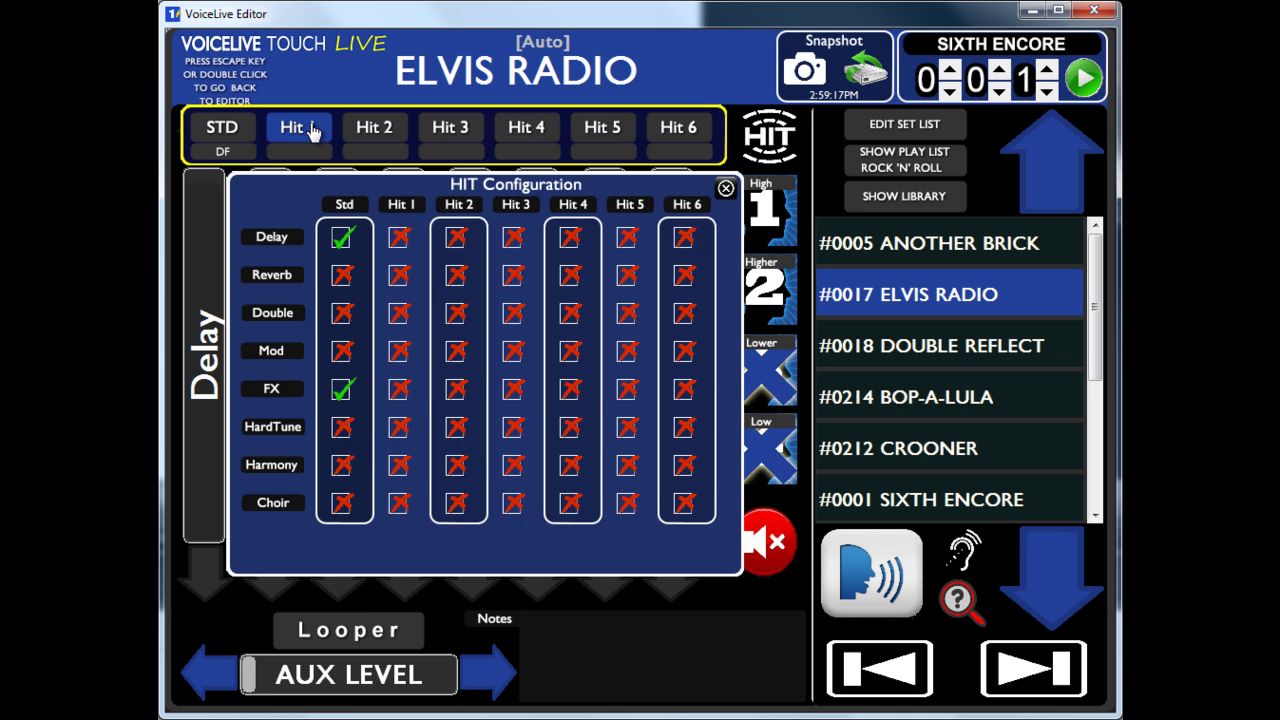
left_click(400, 240)
left_click(398, 276)
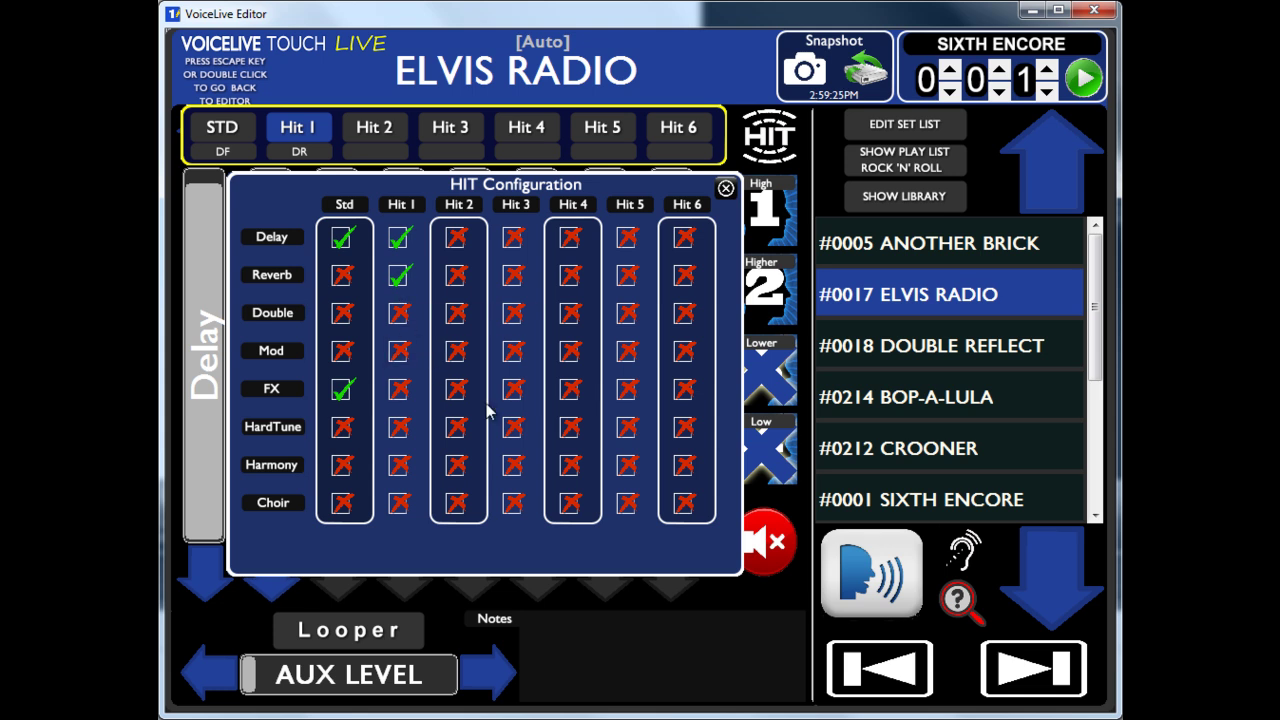
left_click(457, 278)
left_click(457, 240)
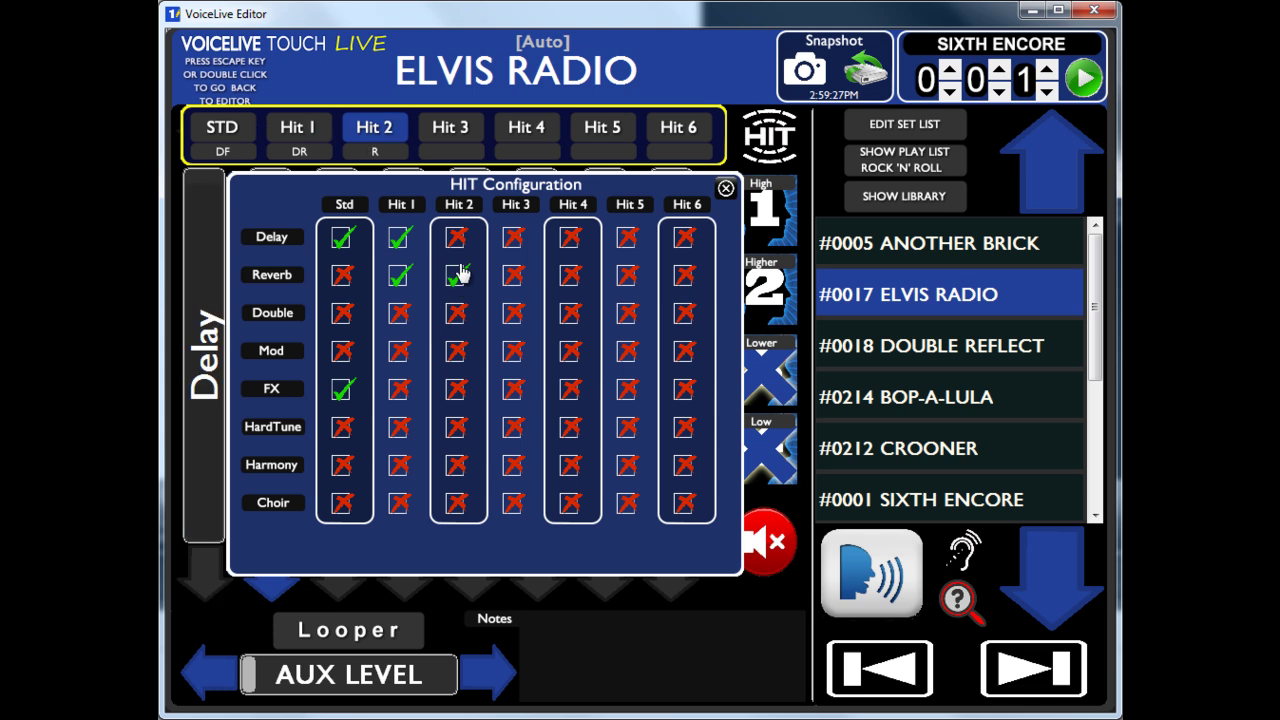
left_click(457, 390)
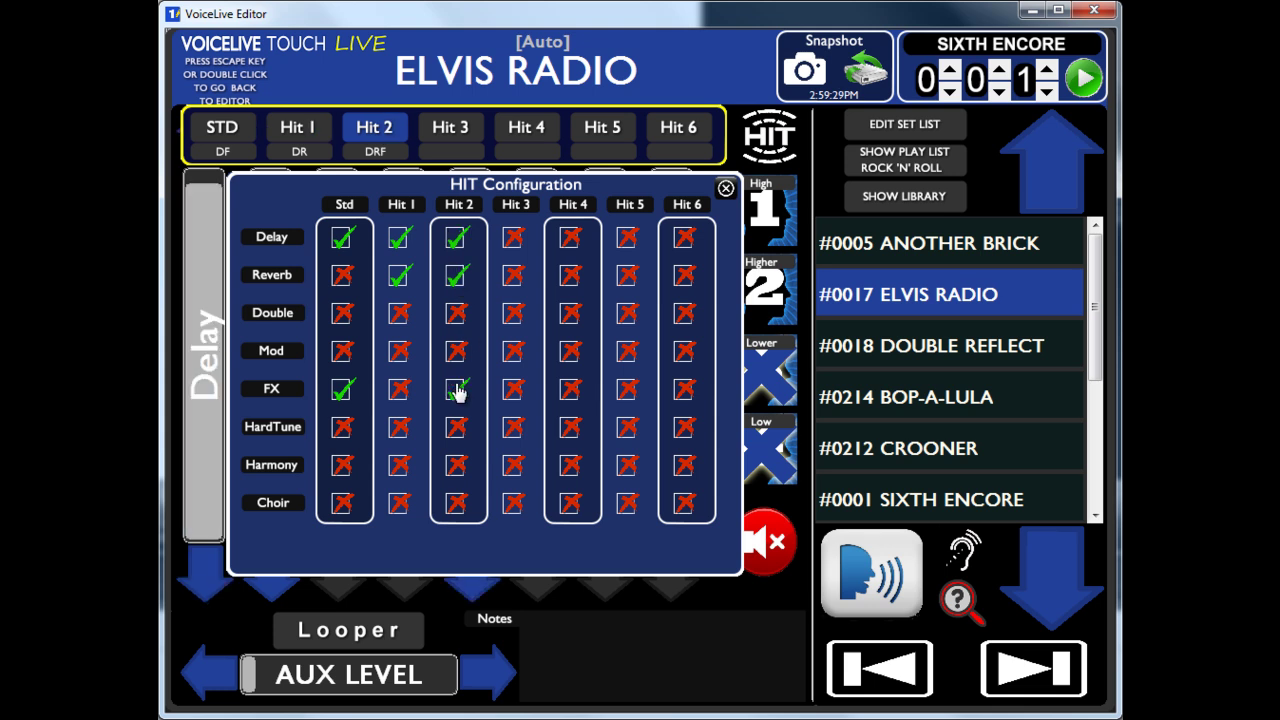
Enable Delay, Reverb, HardTune, Harmony and Choir for Hit 3 and close the HIT configuration
left_click(514, 240)
left_click(513, 277)
left_click(516, 430)
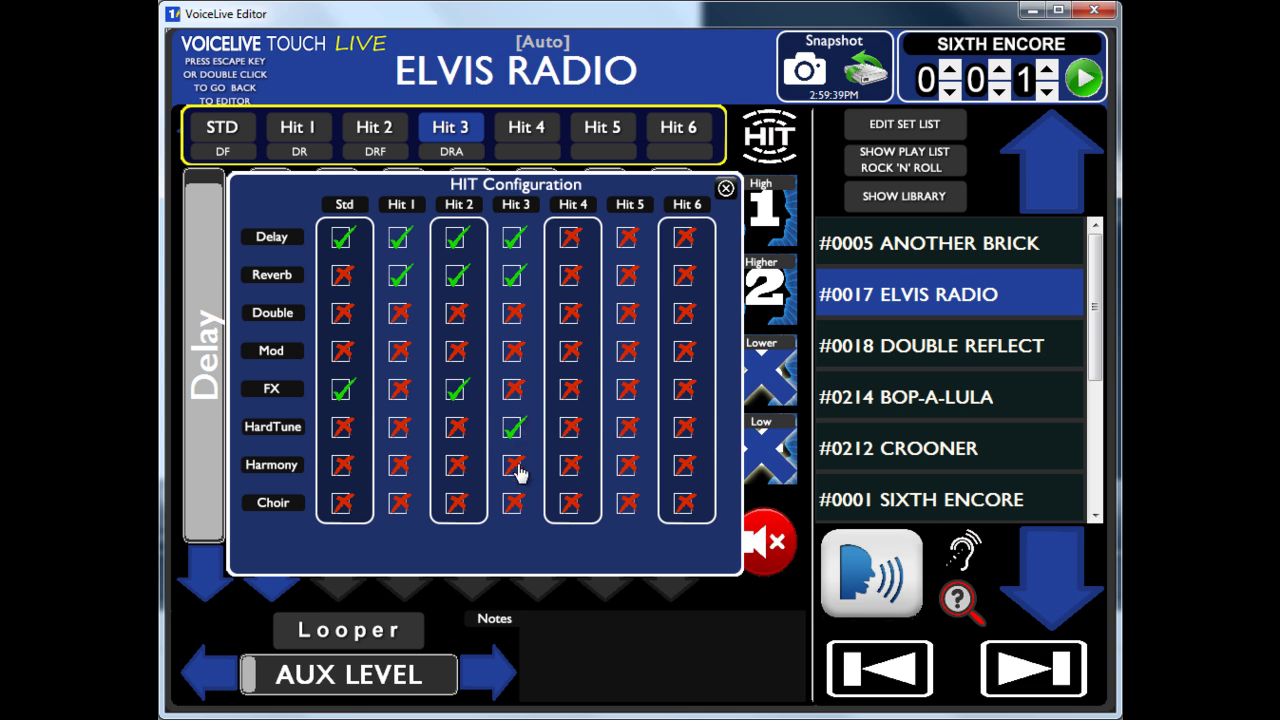
left_click(517, 469)
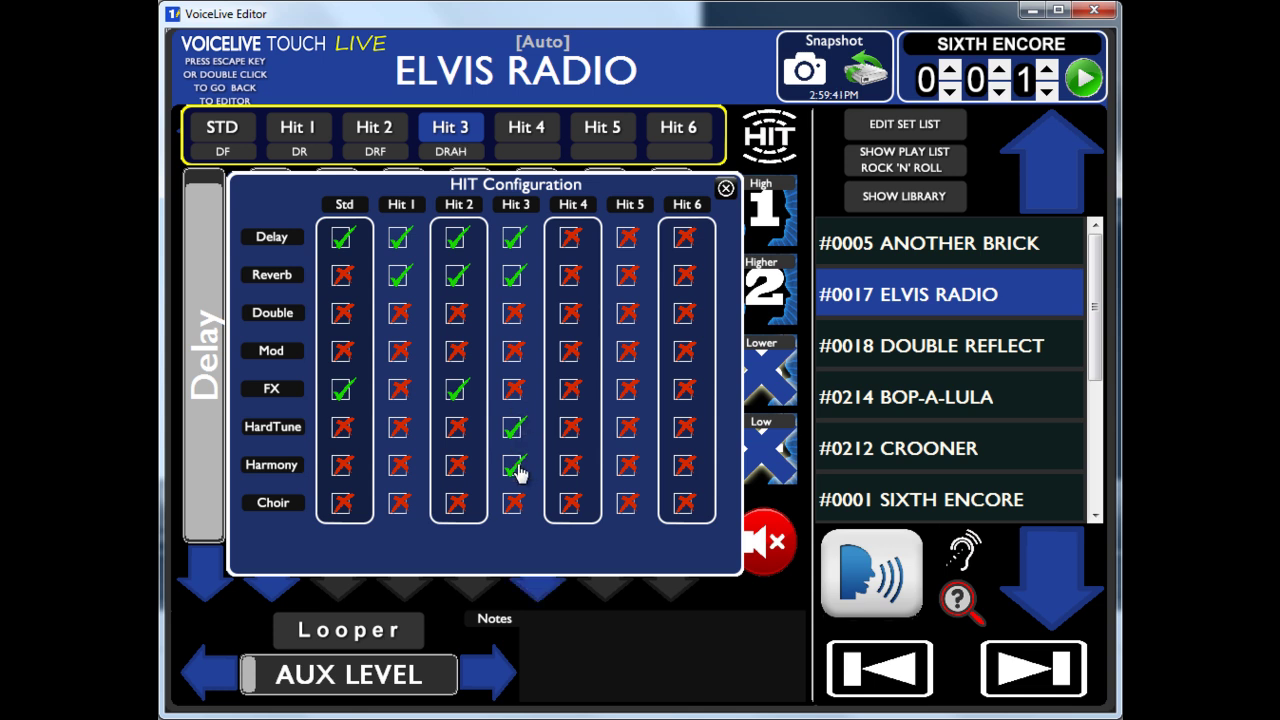
left_click(515, 505)
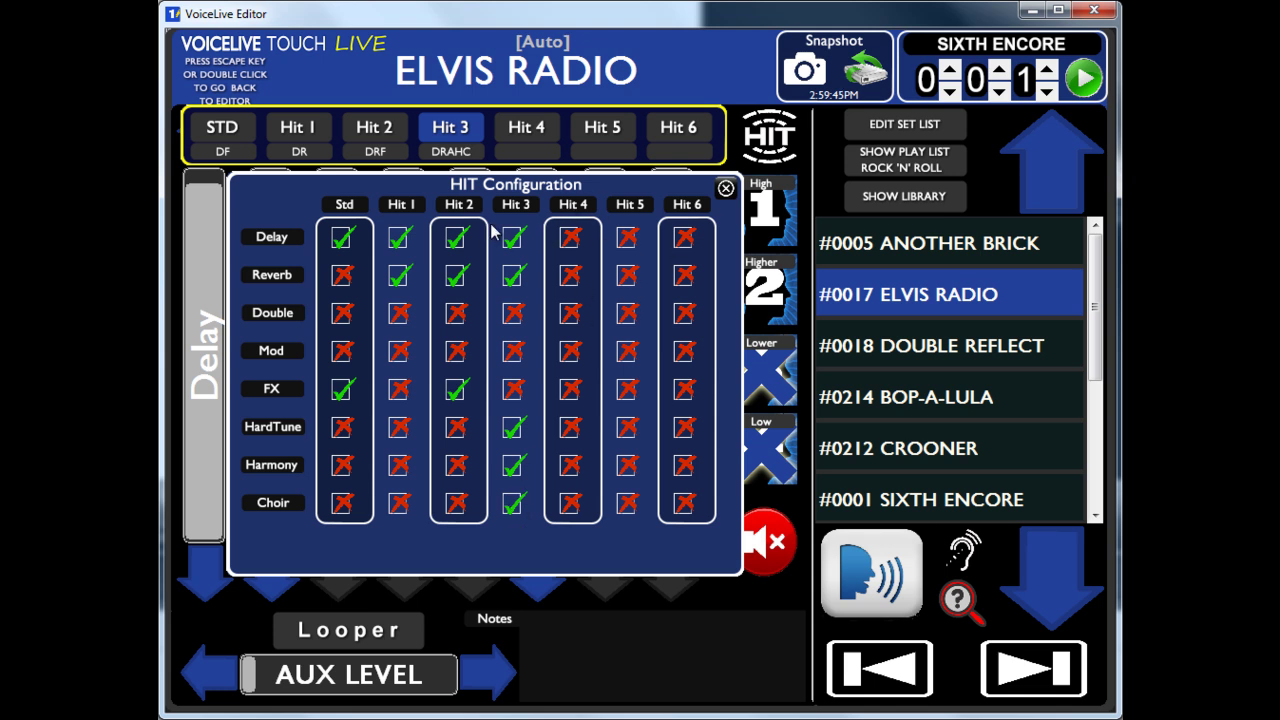
left_click(726, 189)
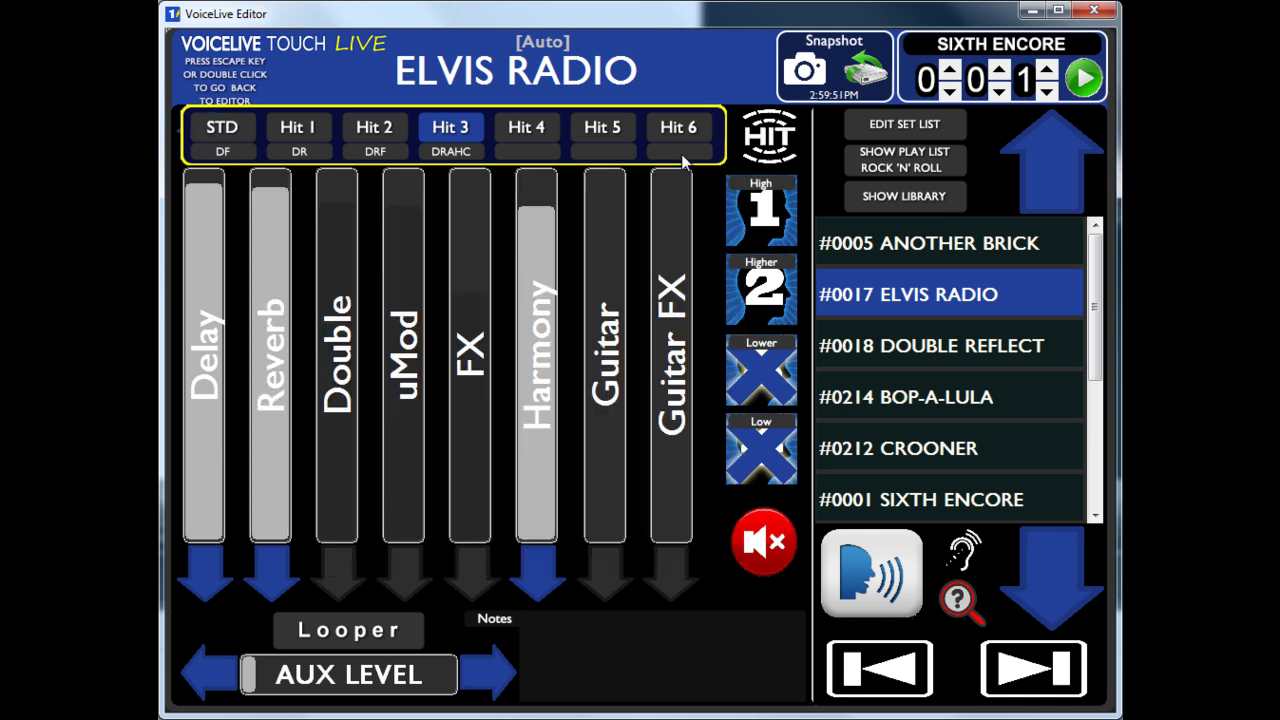
Activate STD, Hit 1, Hit 2 and Hit 3 in turn, and go back through them to STD
left_click(221, 138)
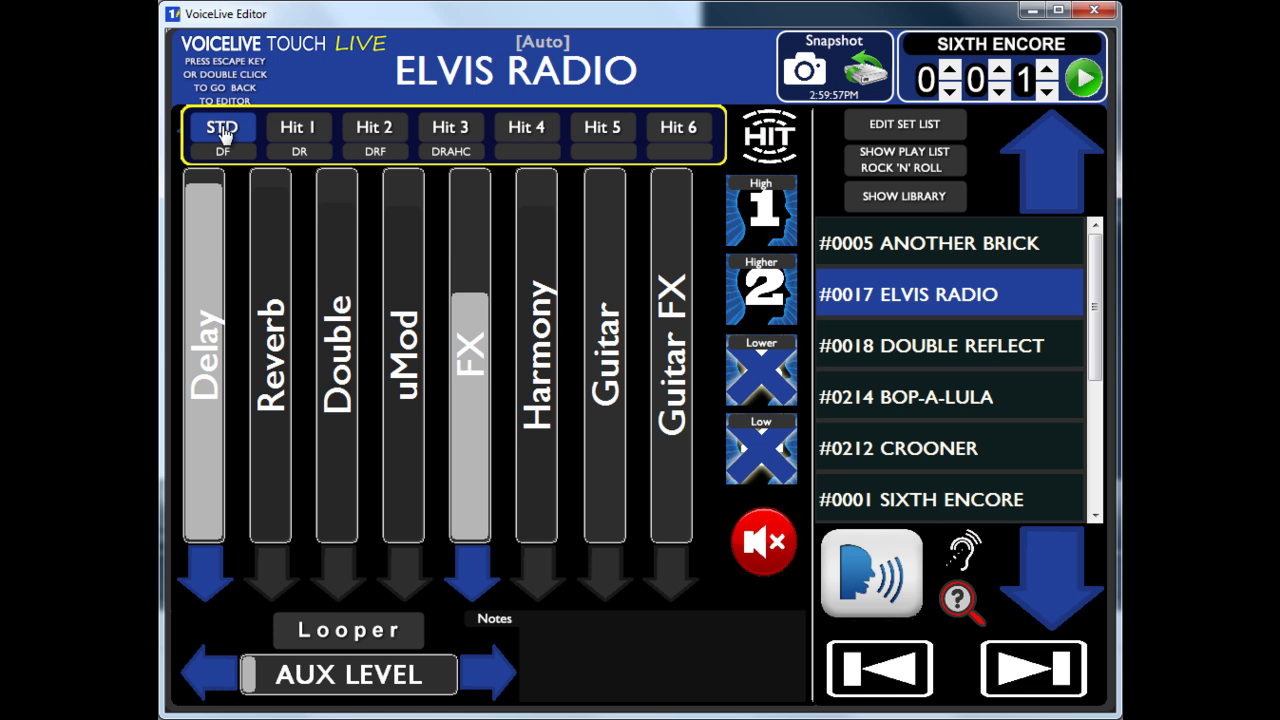
left_click(308, 132)
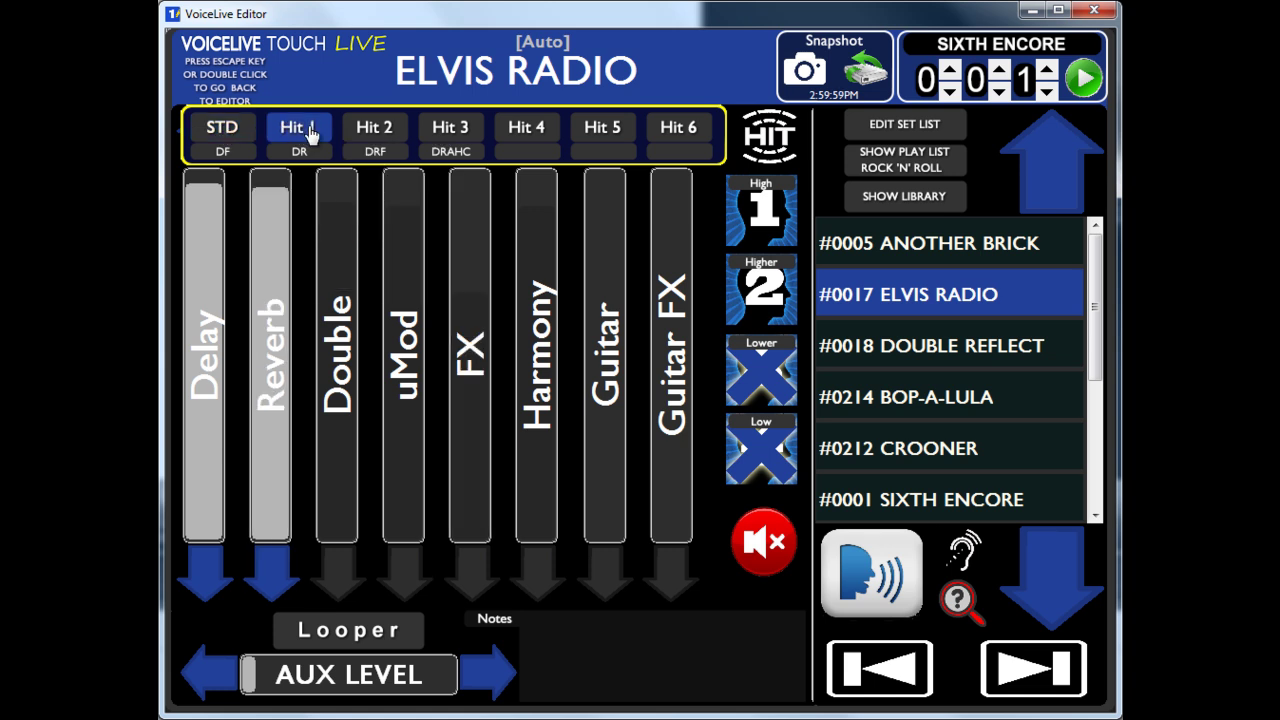
left_click(378, 134)
left_click(450, 135)
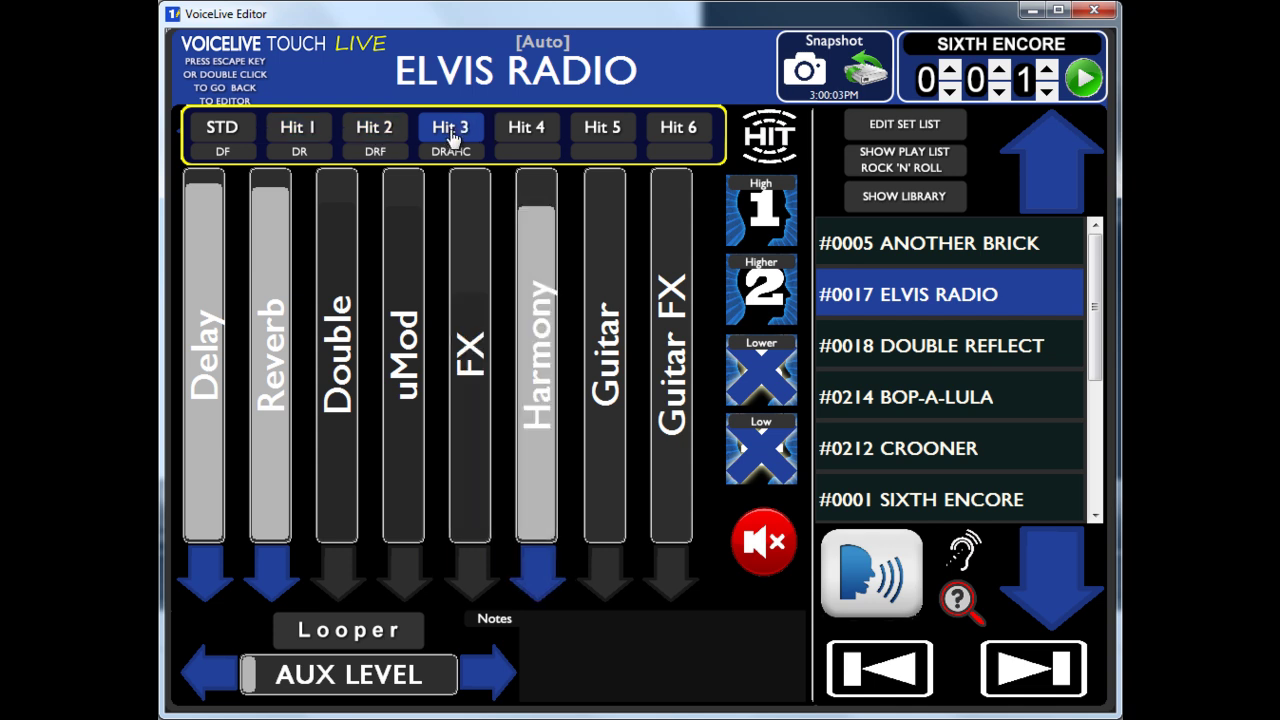
left_click(372, 130)
left_click(297, 130)
left_click(220, 130)
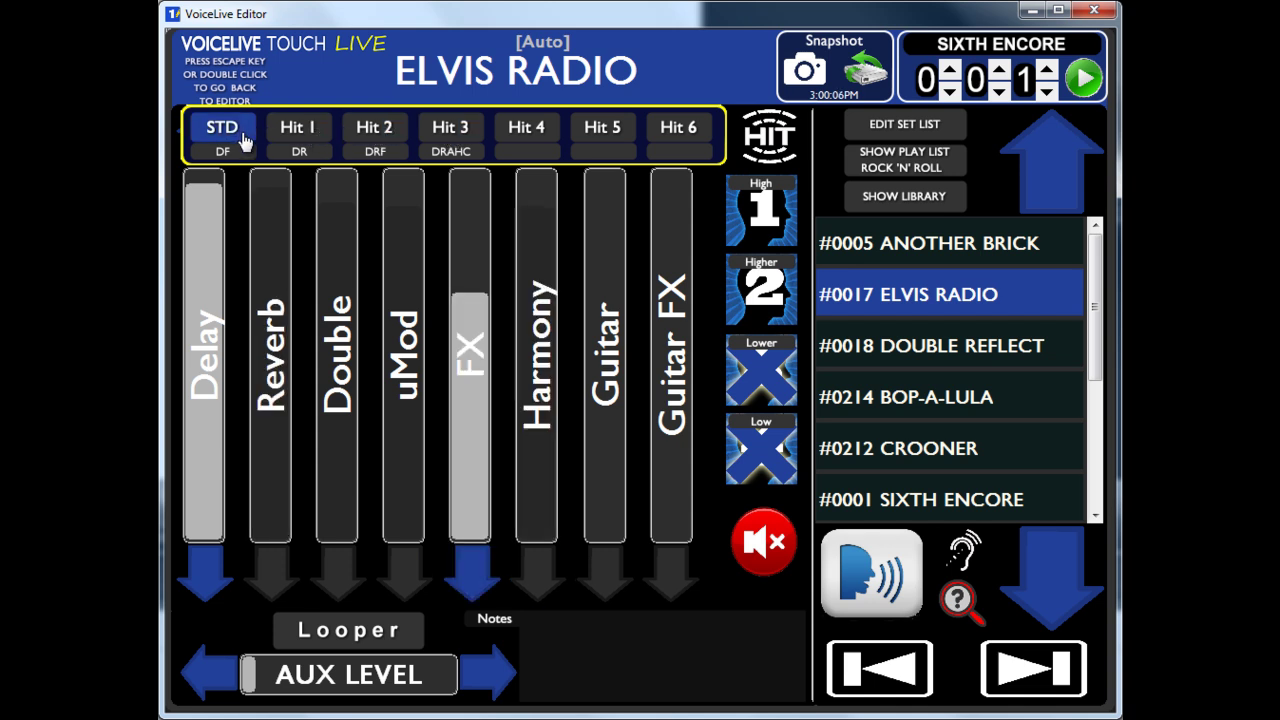
Switch up to Hit 2 and Hit 3, return through the hits to STD, and hide the HIT settings
left_click(374, 130)
left_click(450, 130)
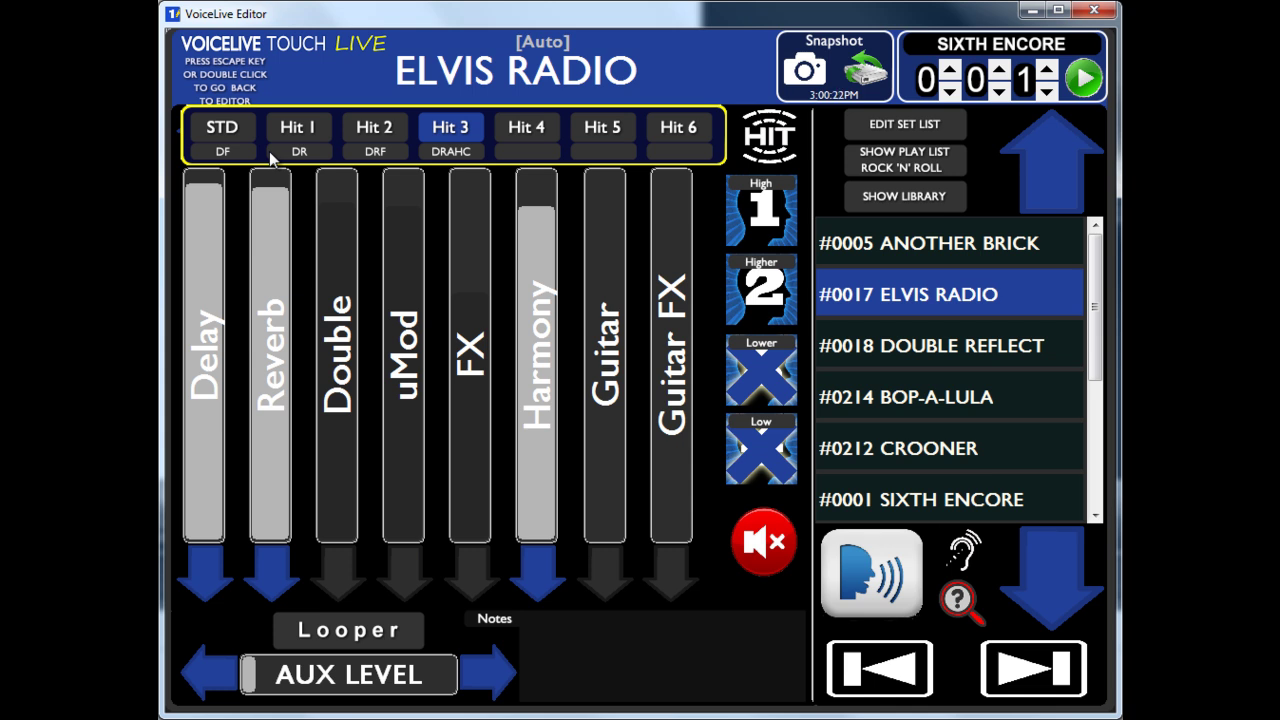
left_click(375, 143)
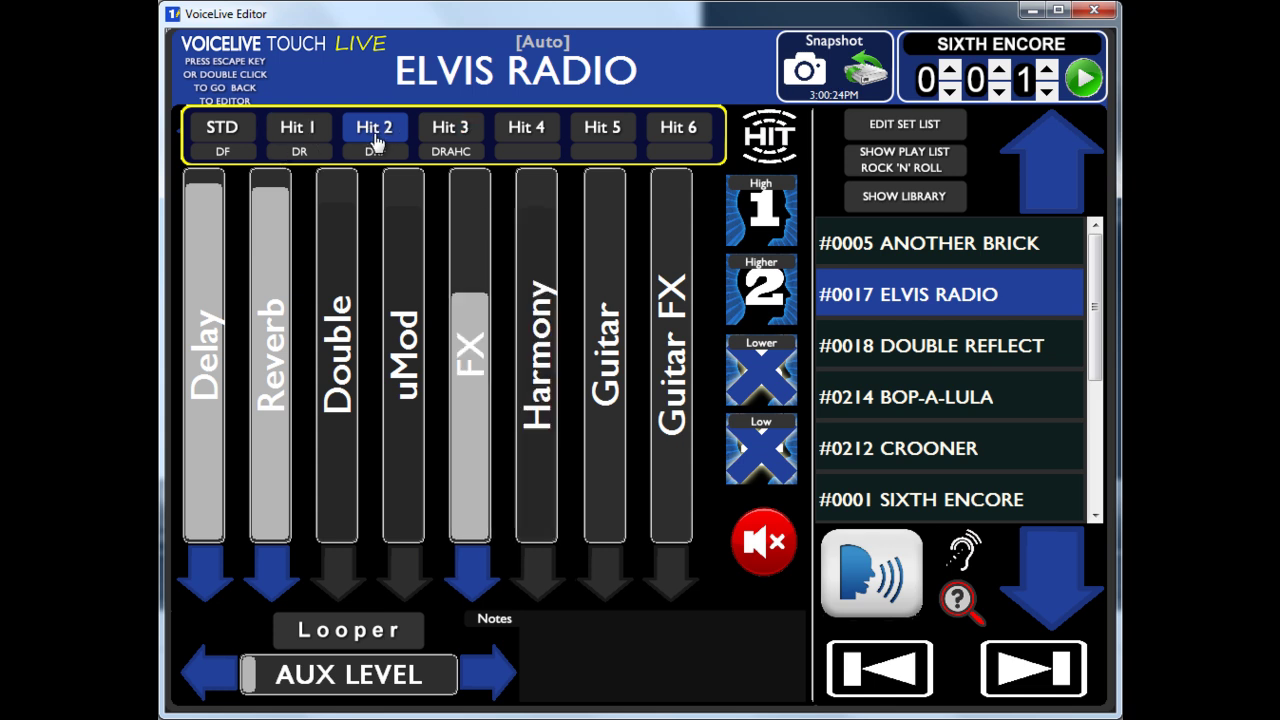
left_click(297, 133)
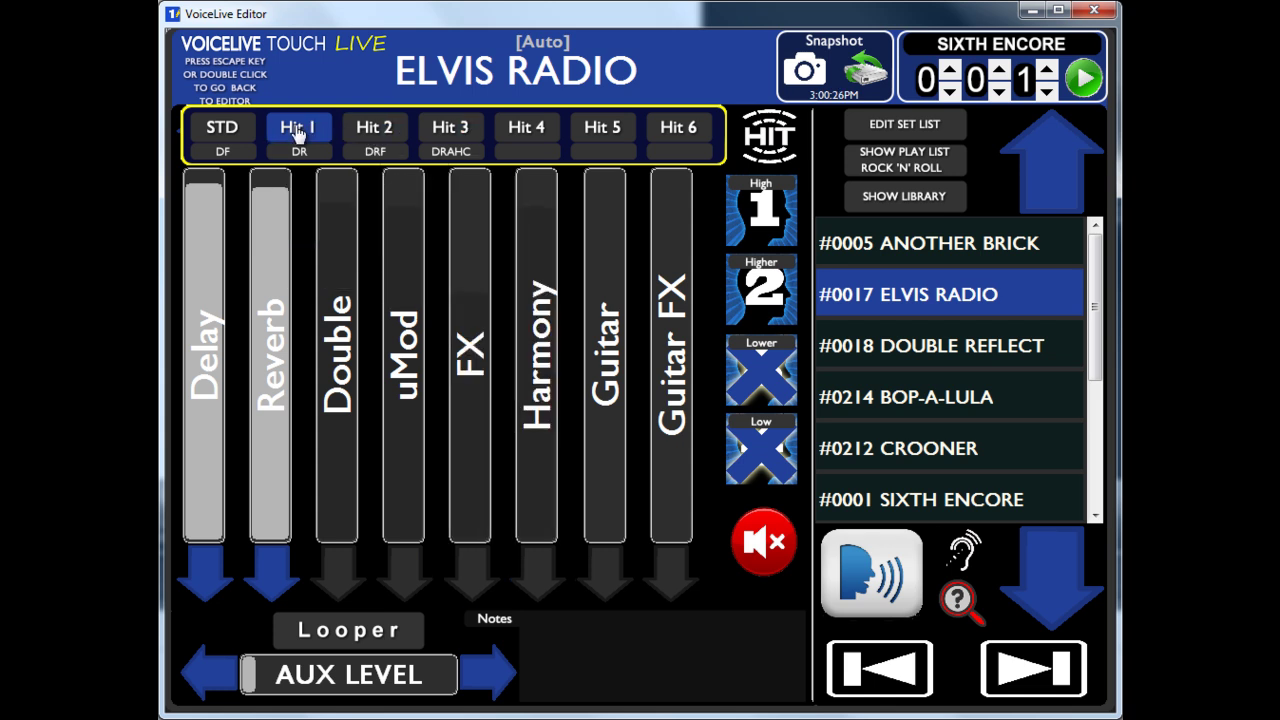
left_click(229, 133)
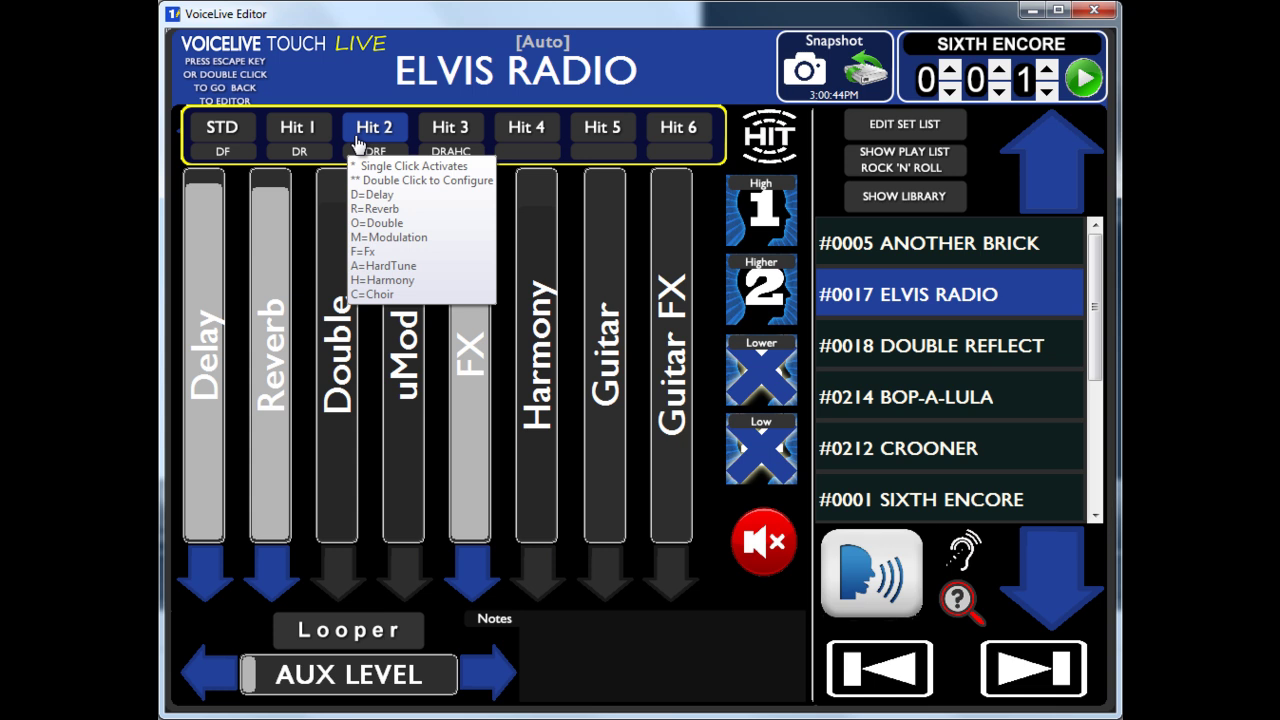
mouse_move(653, 73)
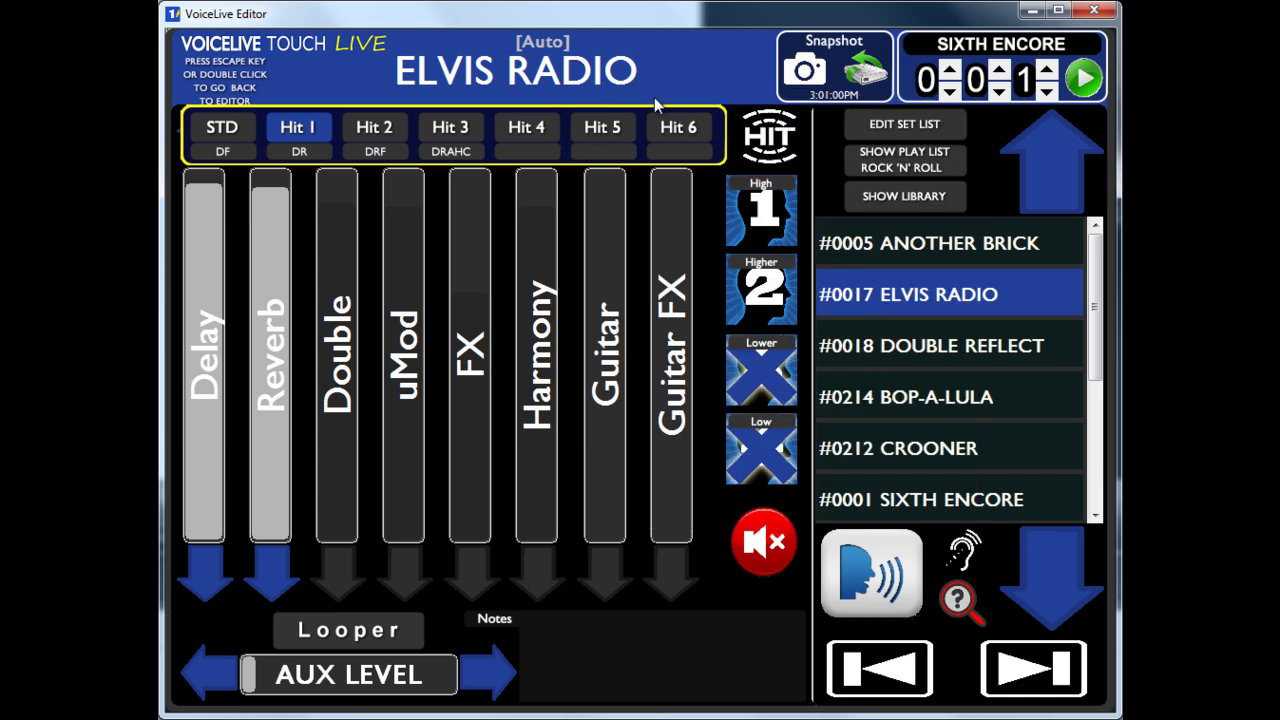
left_click(768, 143)
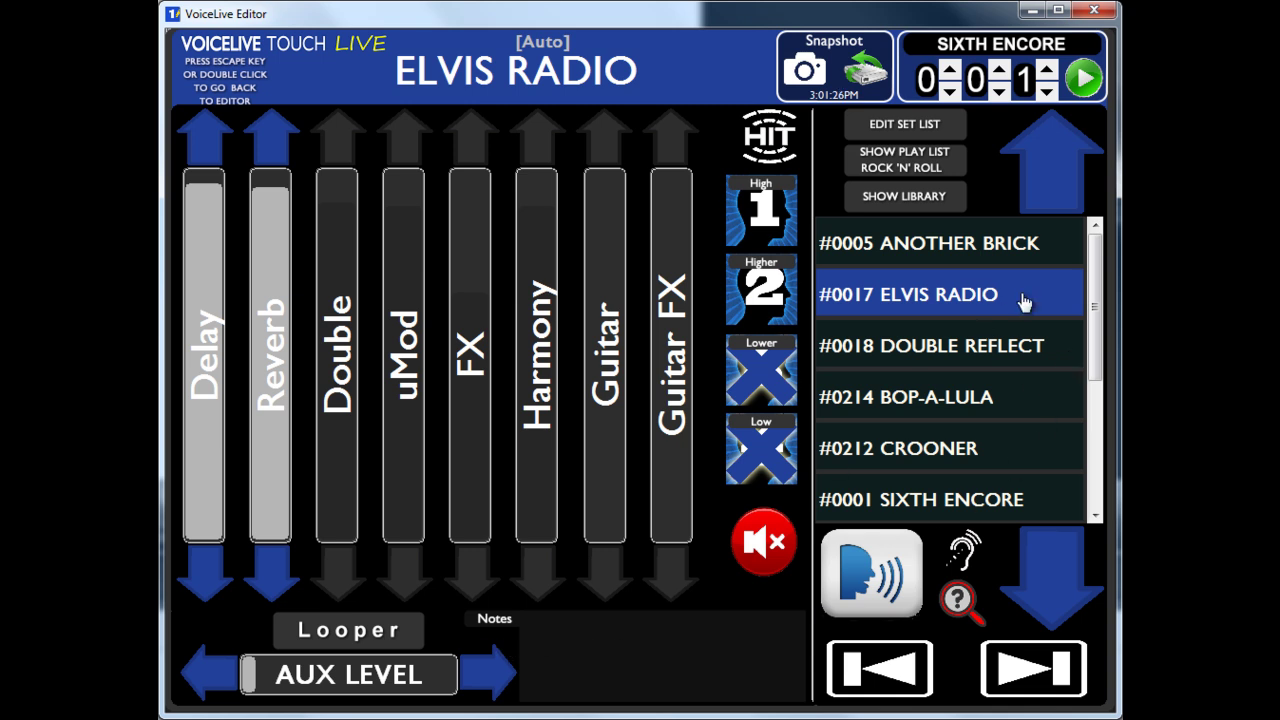
Look through the rest of the play list, and show the library to browse its presets around #1000
left_click_drag(1094, 309, 1104, 419)
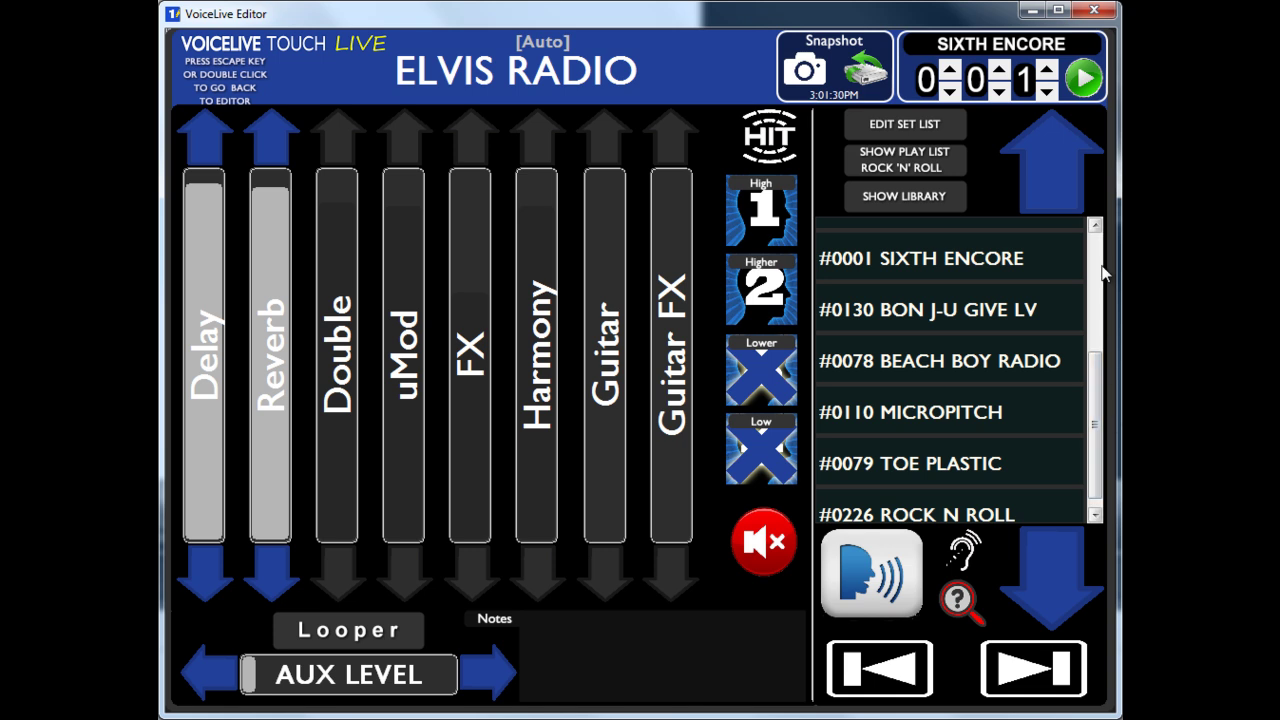
left_click(930, 210)
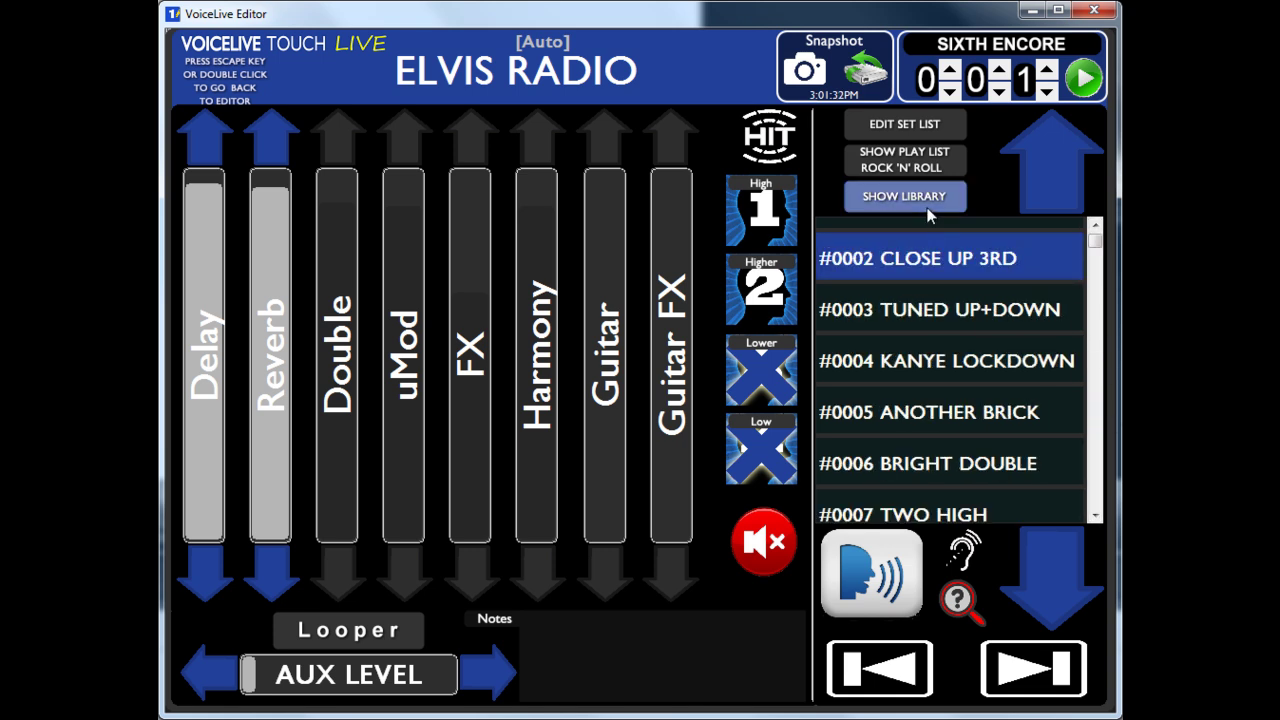
left_click_drag(1096, 242, 1096, 350)
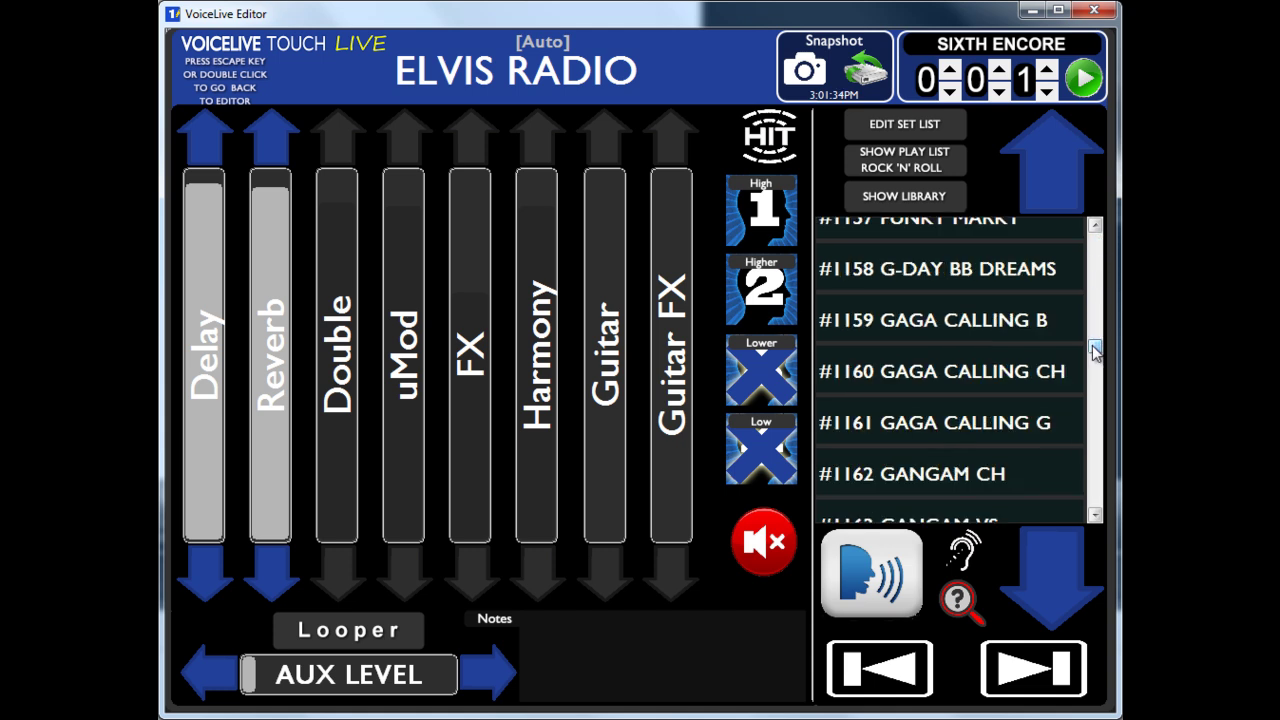
left_click(1096, 280)
left_click(1096, 280)
left_click(1096, 279)
left_click(1096, 279)
left_click(1096, 279)
left_click(1096, 279)
scroll(1095, 277, "up", 15)
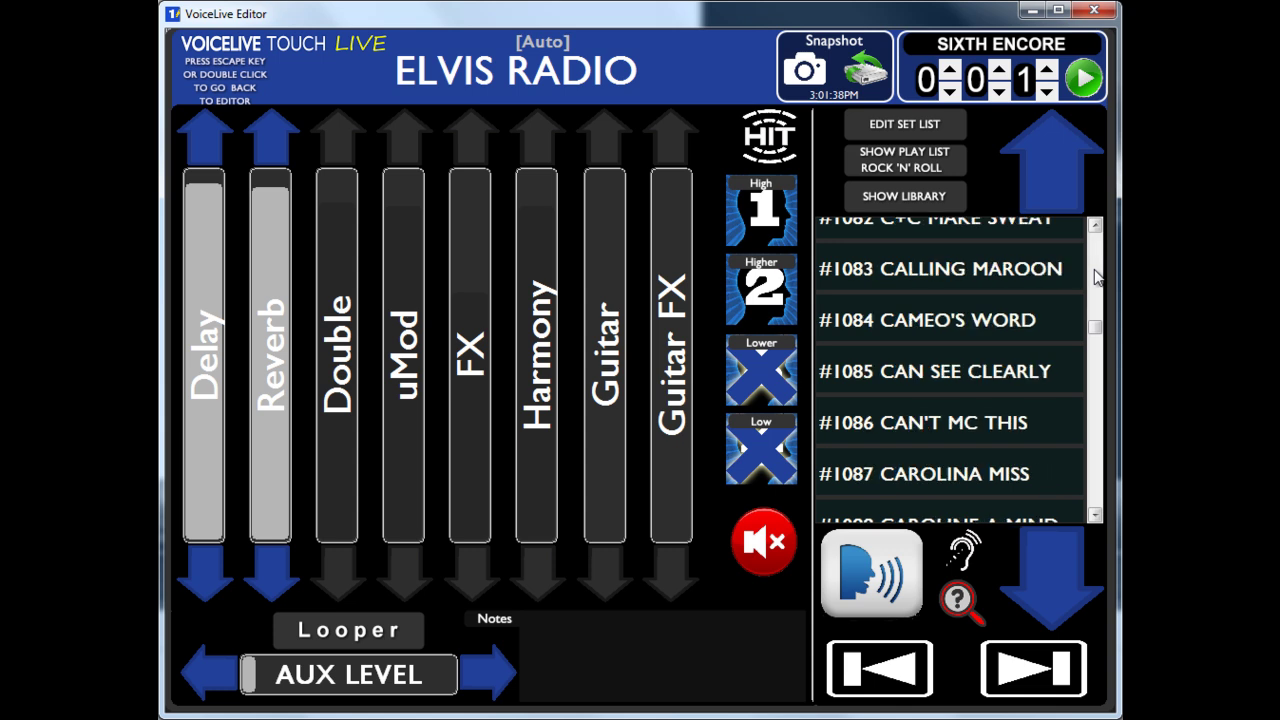
scroll(1095, 277, "up", 15)
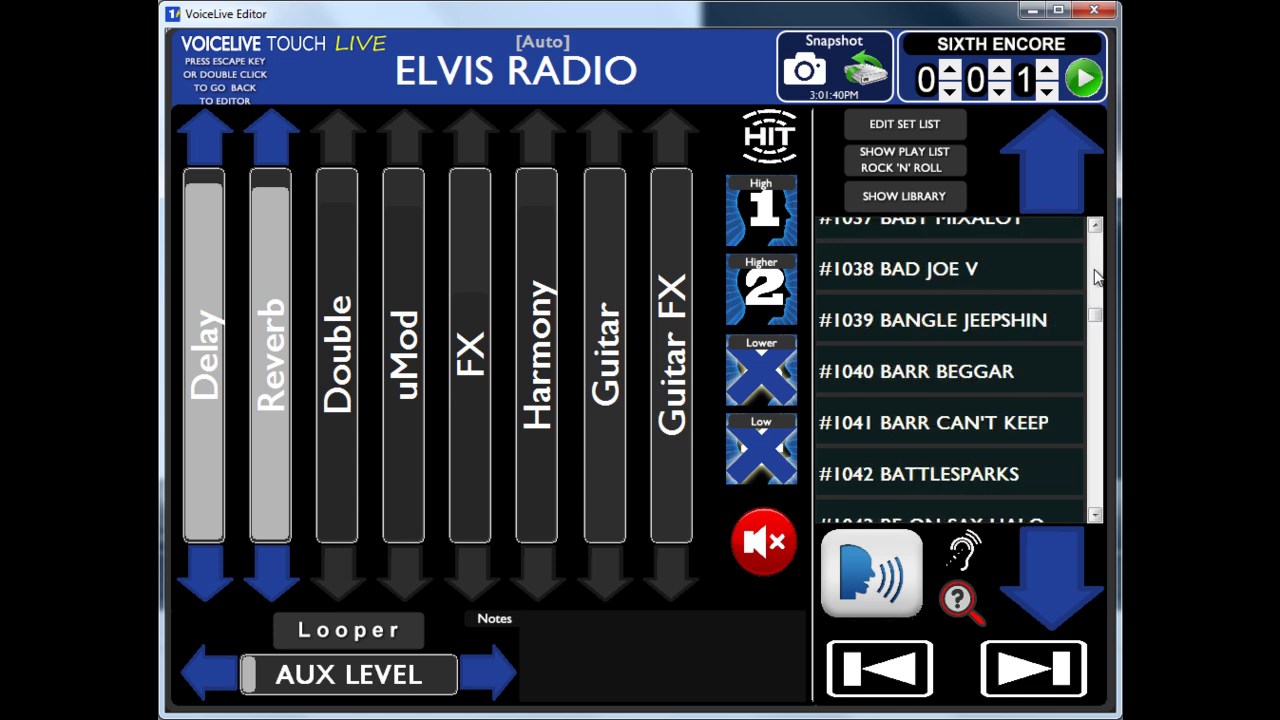
scroll(1095, 277, "up", 3)
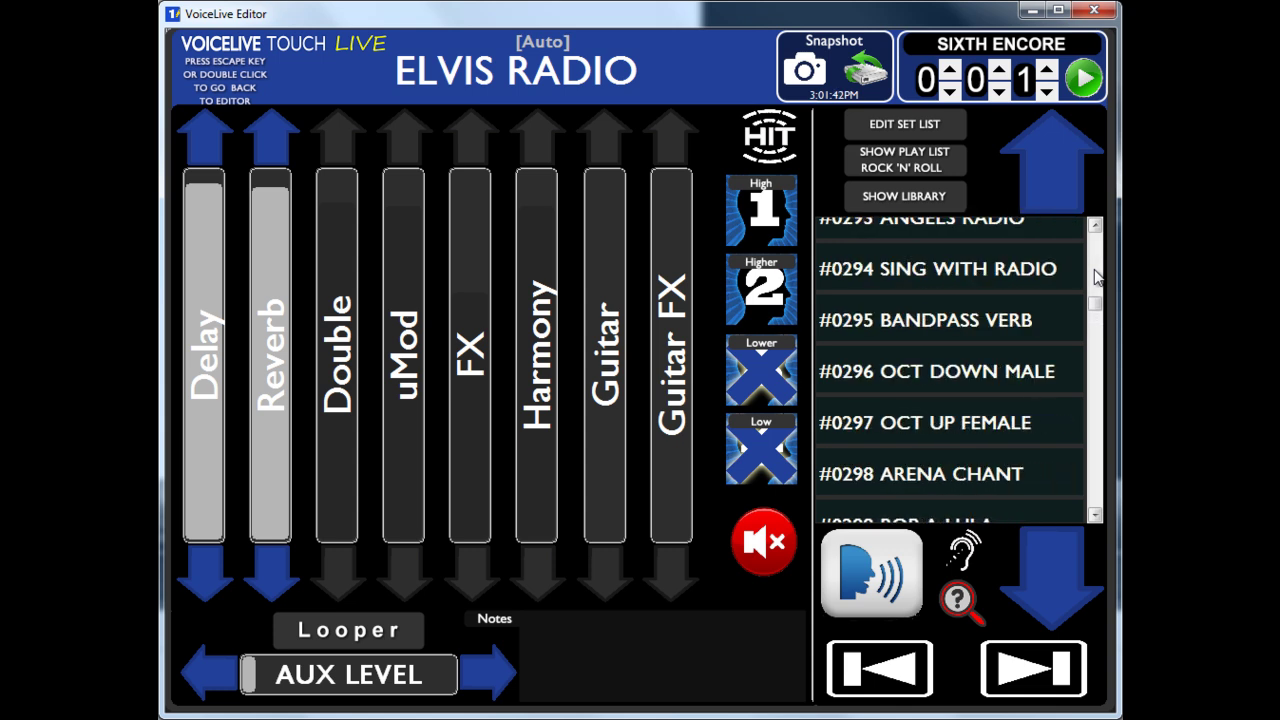
scroll(1095, 345, "down", 3)
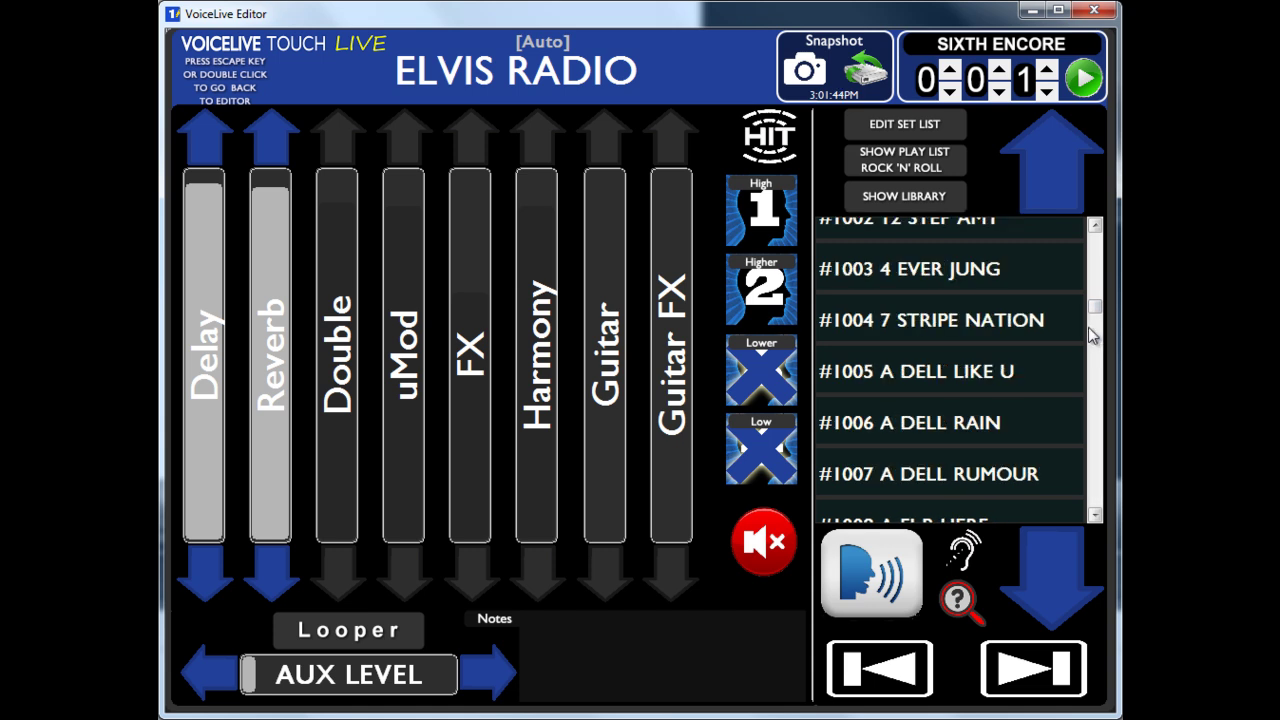
scroll(1097, 285, "up", 2)
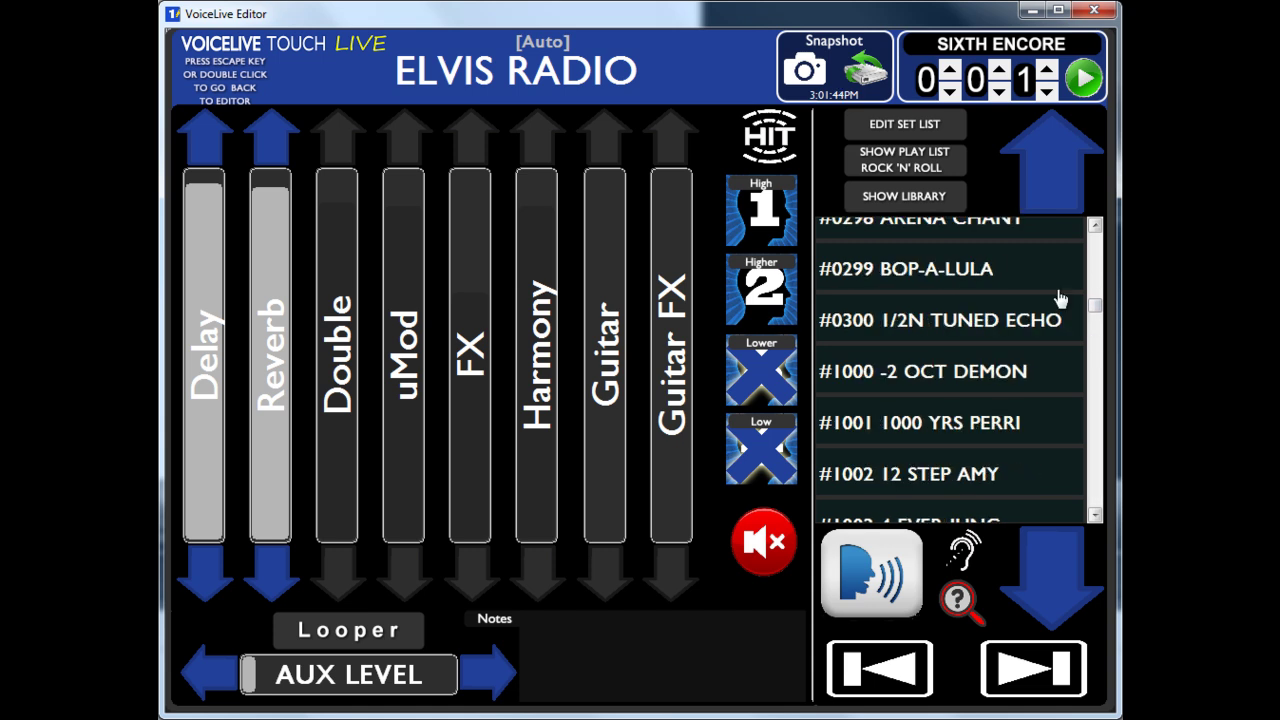
Load library preset #1000 -2 OCT DEMON, and return to the start of the library to load #0001 SIXTH ENCORE
left_click(893, 383)
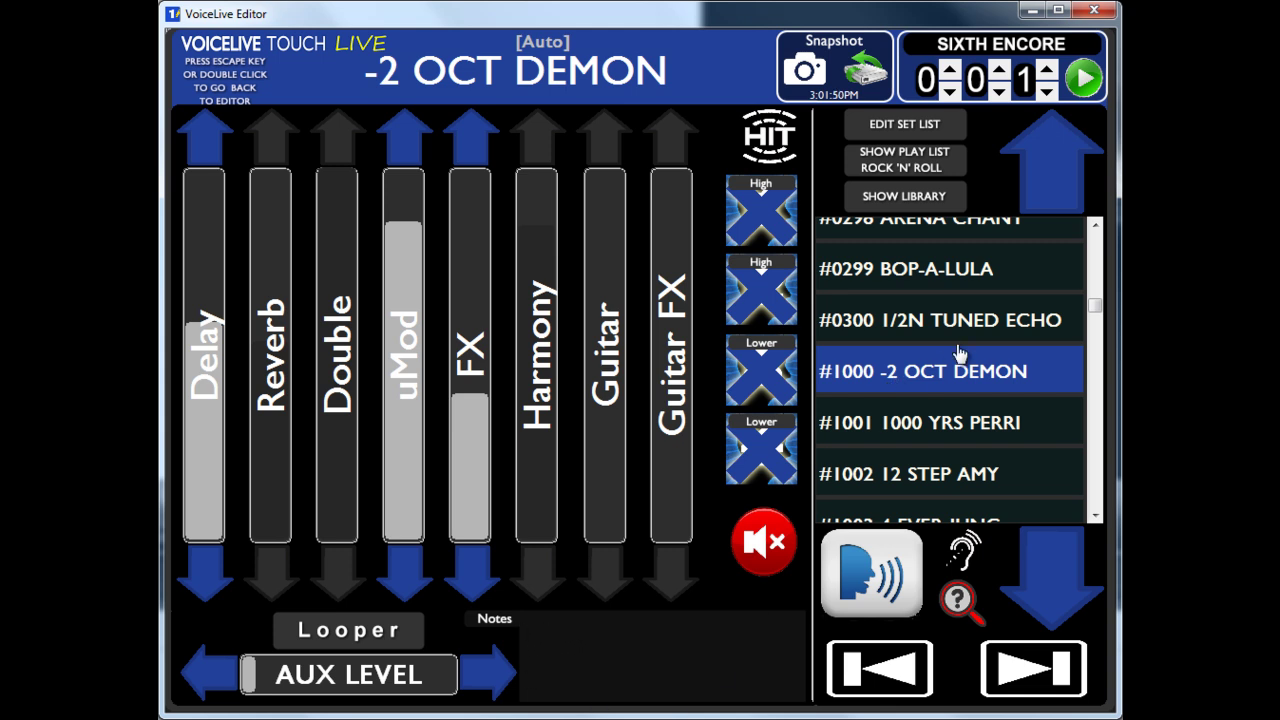
left_click_drag(1094, 310, 1094, 238)
left_click(940, 250)
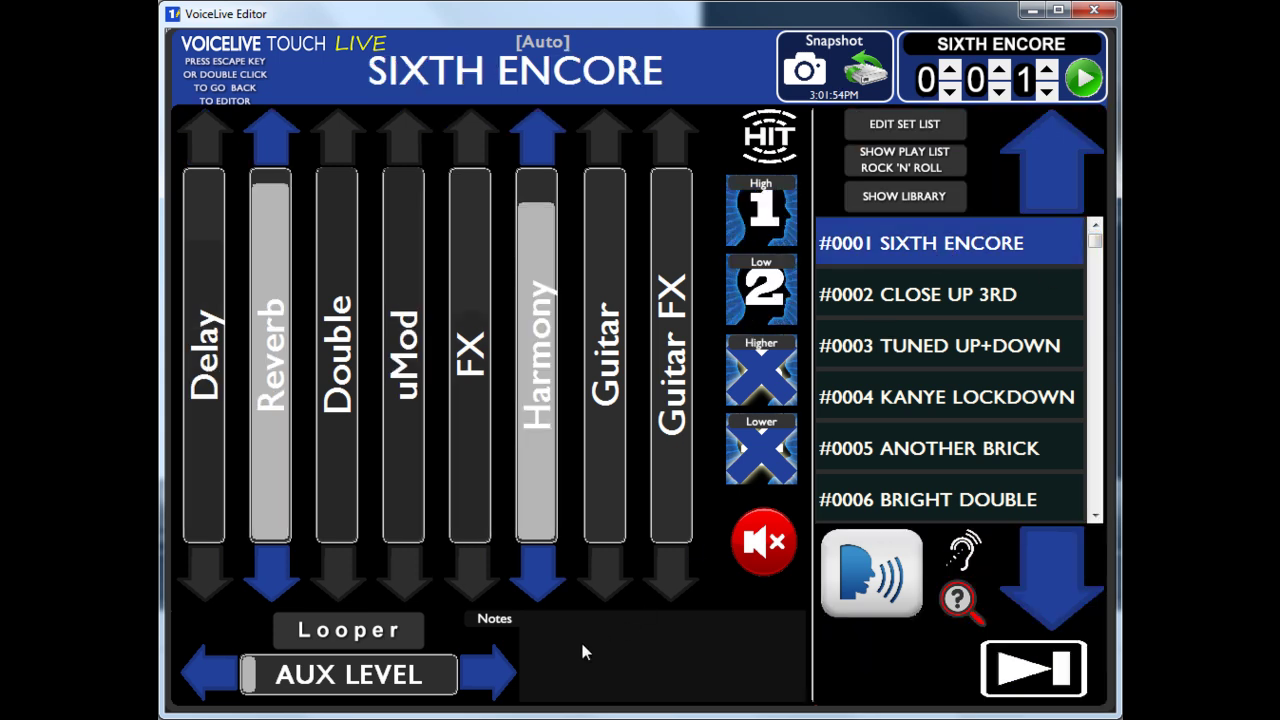
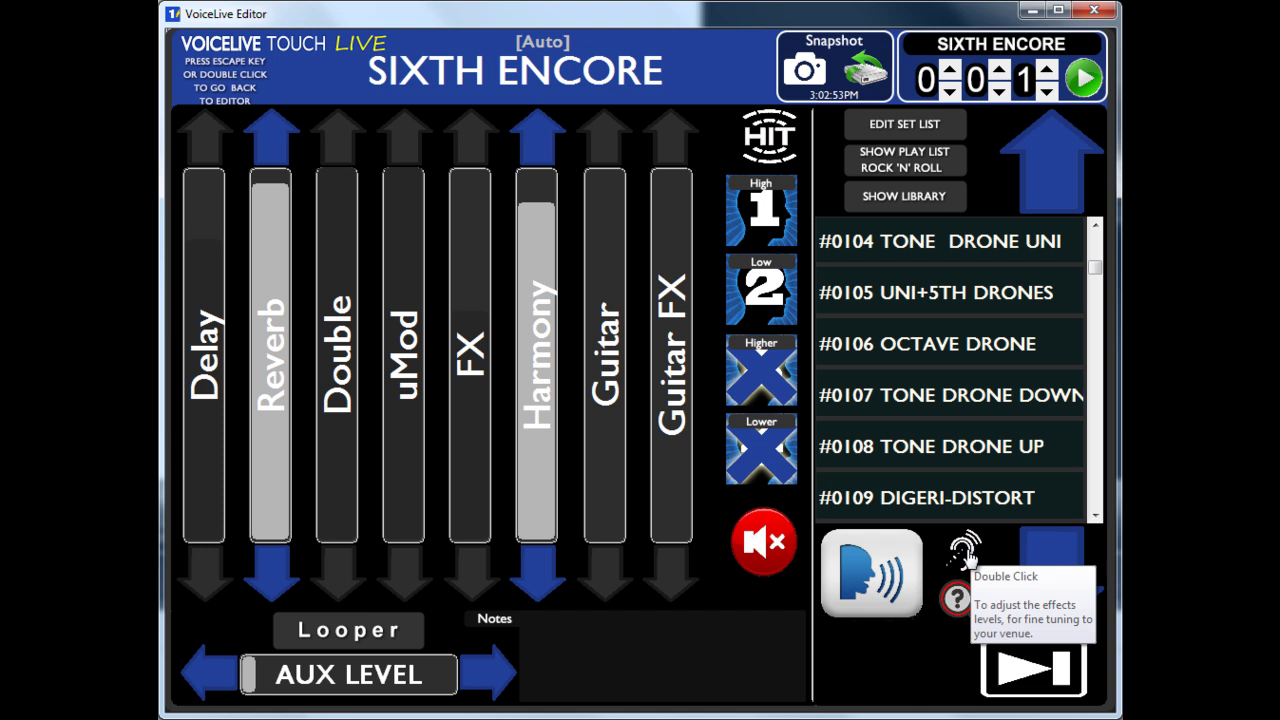
Set the venue effect levels to Delay 91%, Reverb 88%, Double 91%, uMod 81%, FX 90% and Harmony 94%
double_click(966, 552)
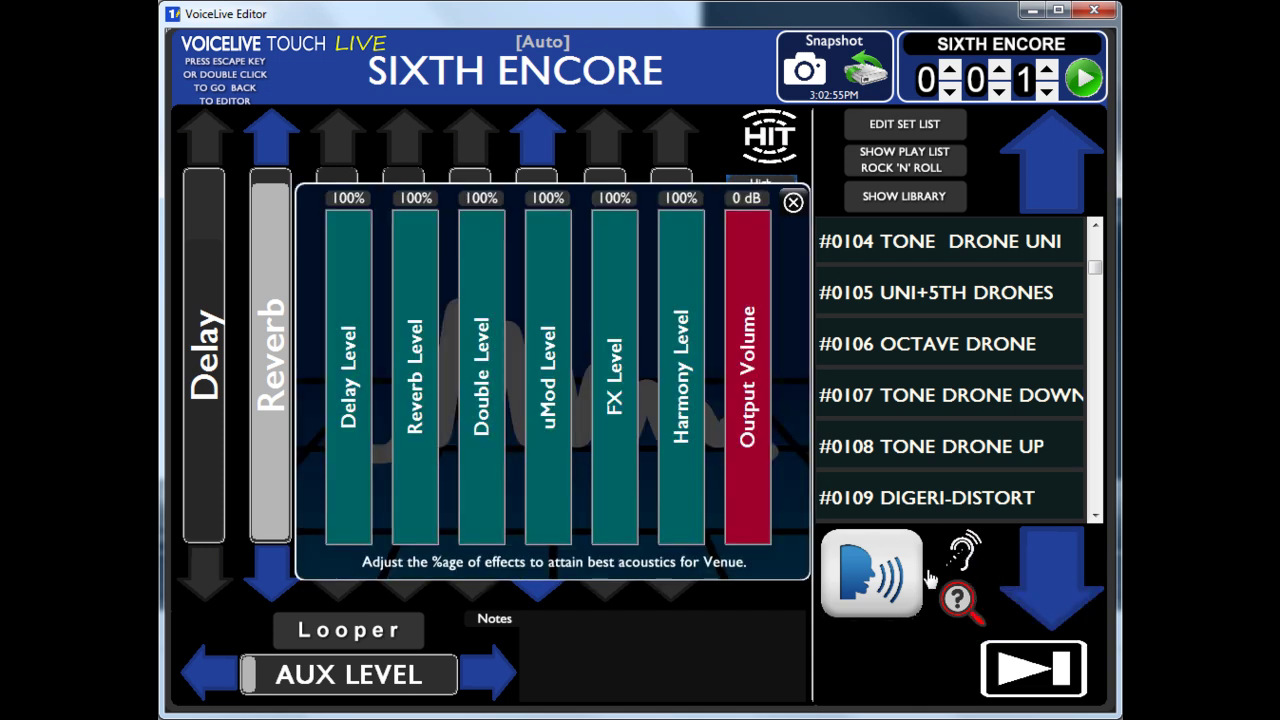
left_click_drag(348, 220, 423, 259)
left_click_drag(490, 224, 551, 261)
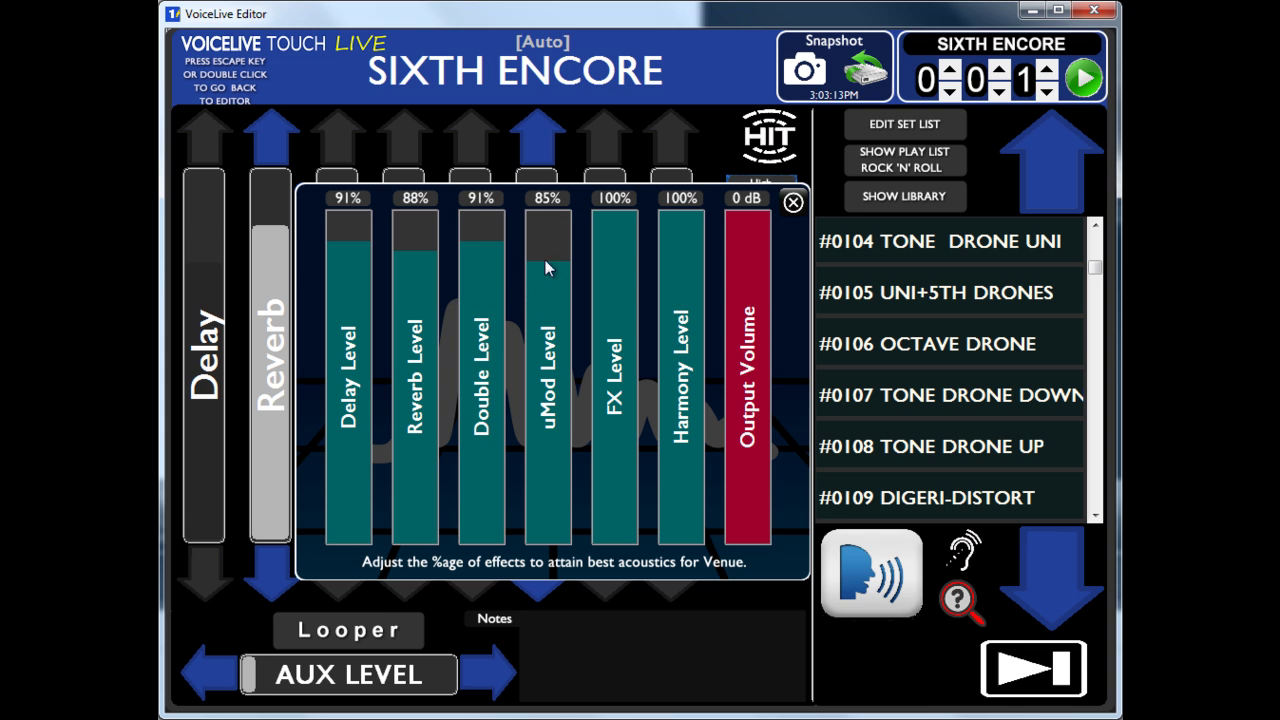
left_click_drag(547, 265, 550, 275)
left_click_drag(613, 227, 678, 240)
left_click(680, 222)
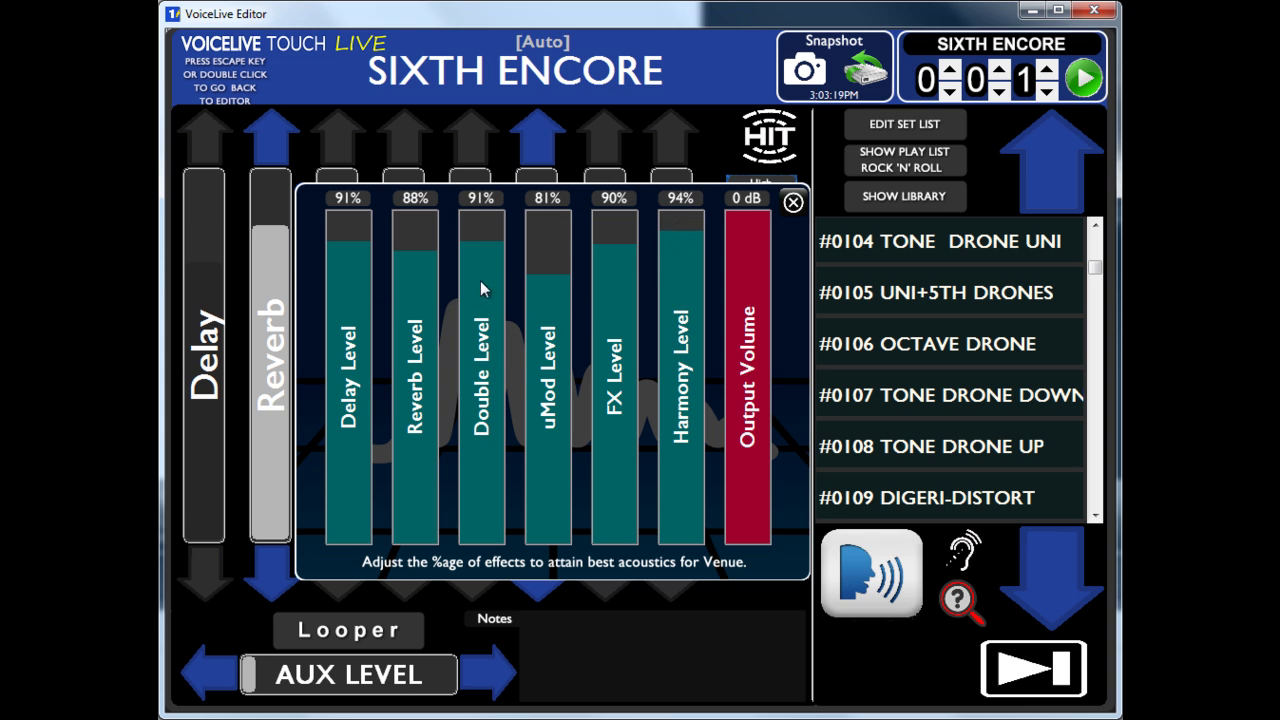
Set the venue Delay level to 89% and close the venue level settings
left_click_drag(344, 240, 350, 249)
left_click(793, 202)
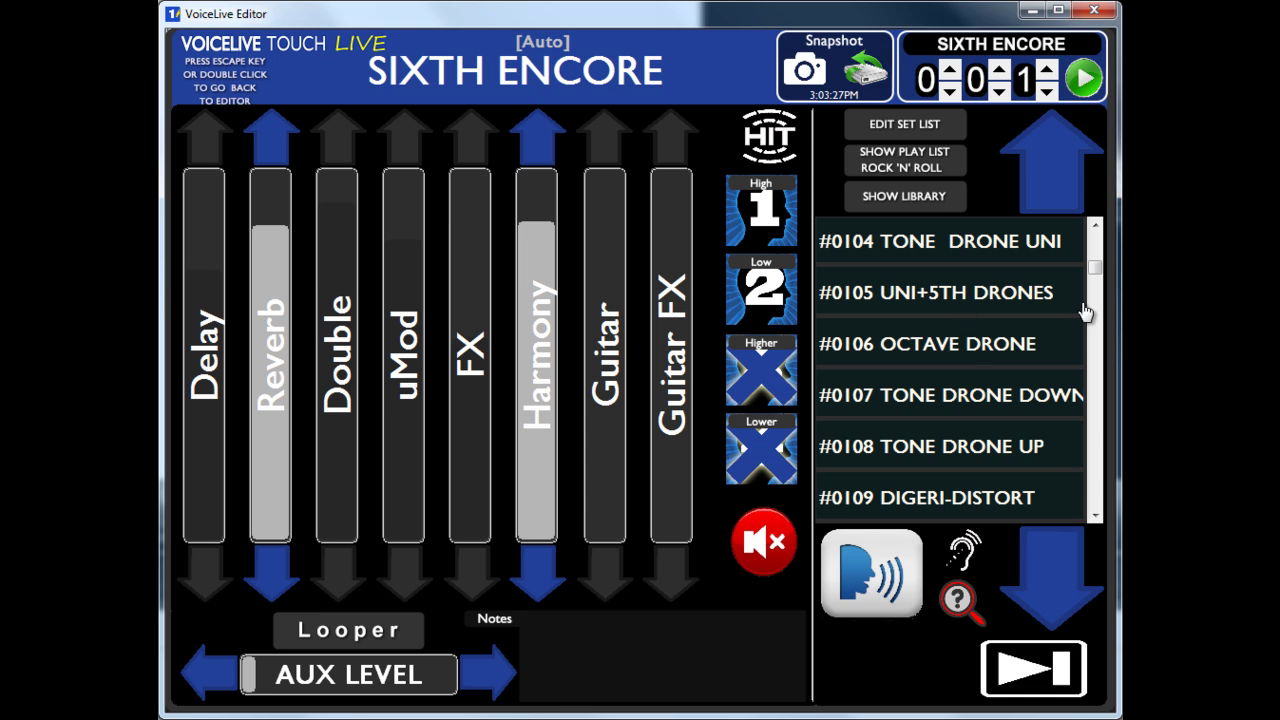
Return to the start of the library and load presets #0002 CLOSE UP 3RD through #0005 ANOTHER BRICK one after another
left_click_drag(1094, 268, 1087, 245)
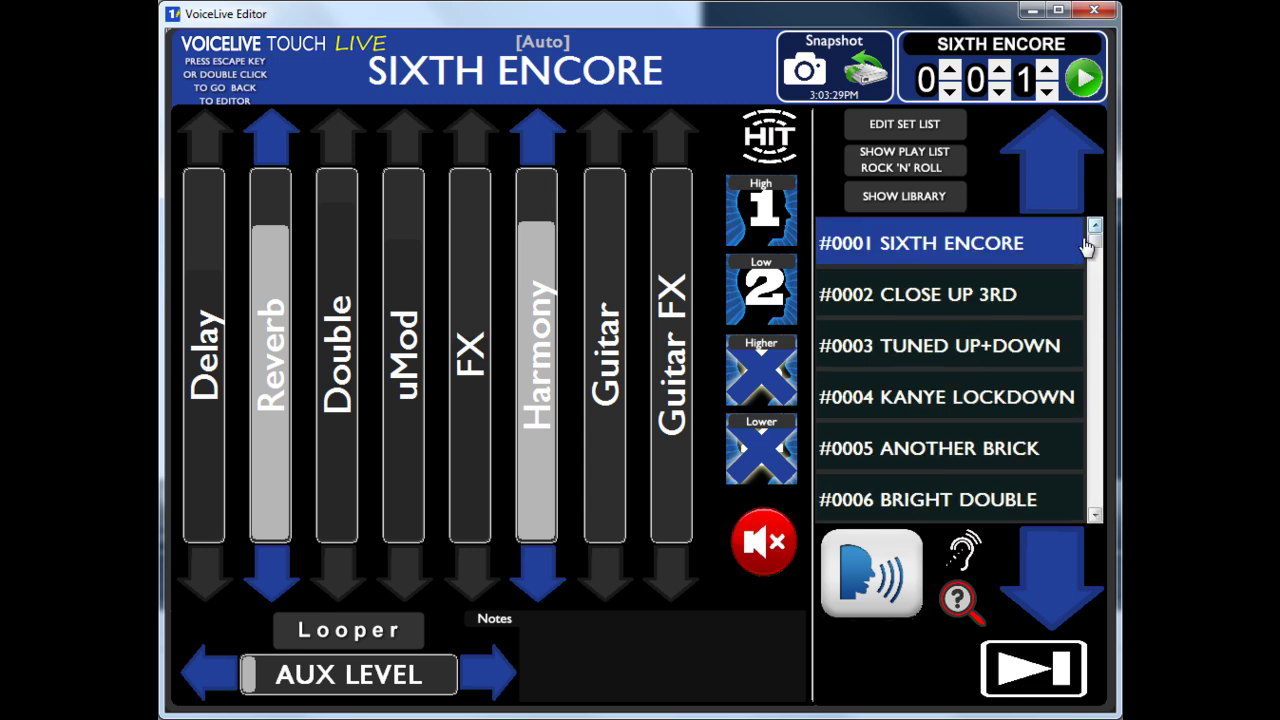
left_click(910, 312)
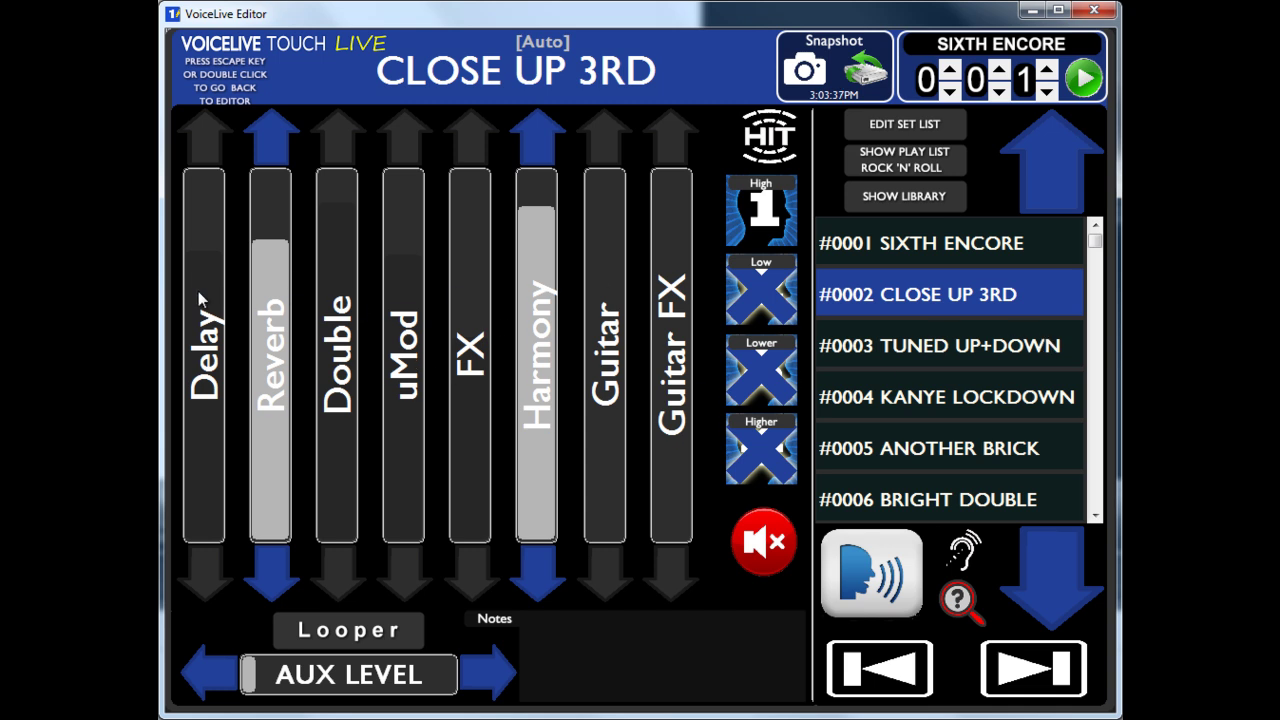
left_click(957, 360)
left_click(920, 413)
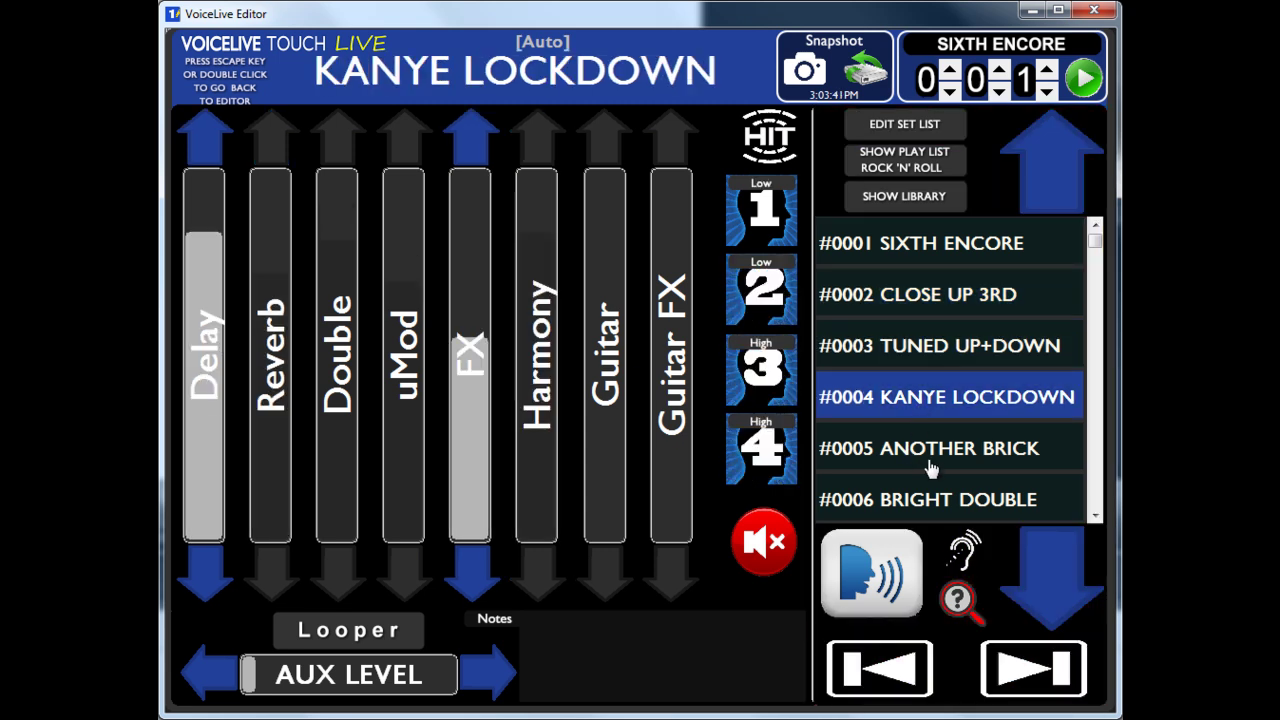
left_click(920, 468)
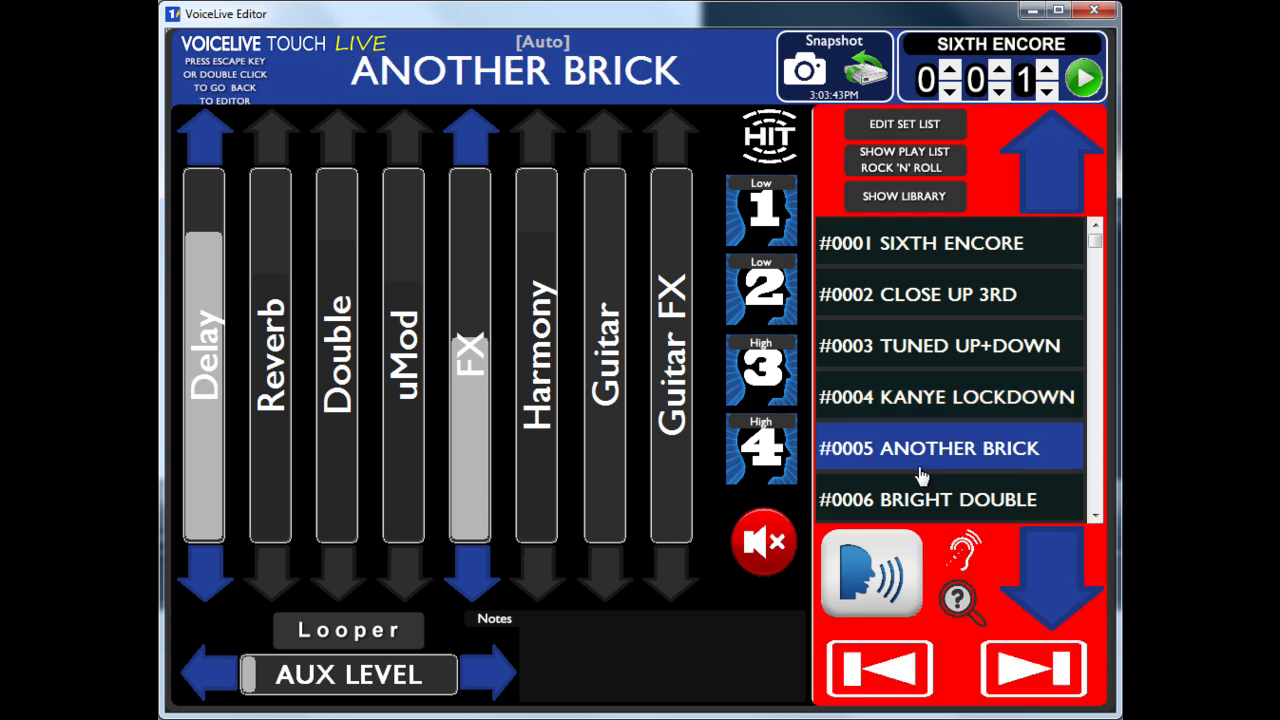
Move to #0006 BRIGHT DOUBLE, go back up the library to #0003 TUNED UP+DOWN, and return to #0005 ANOTHER BRICK
key("Down")
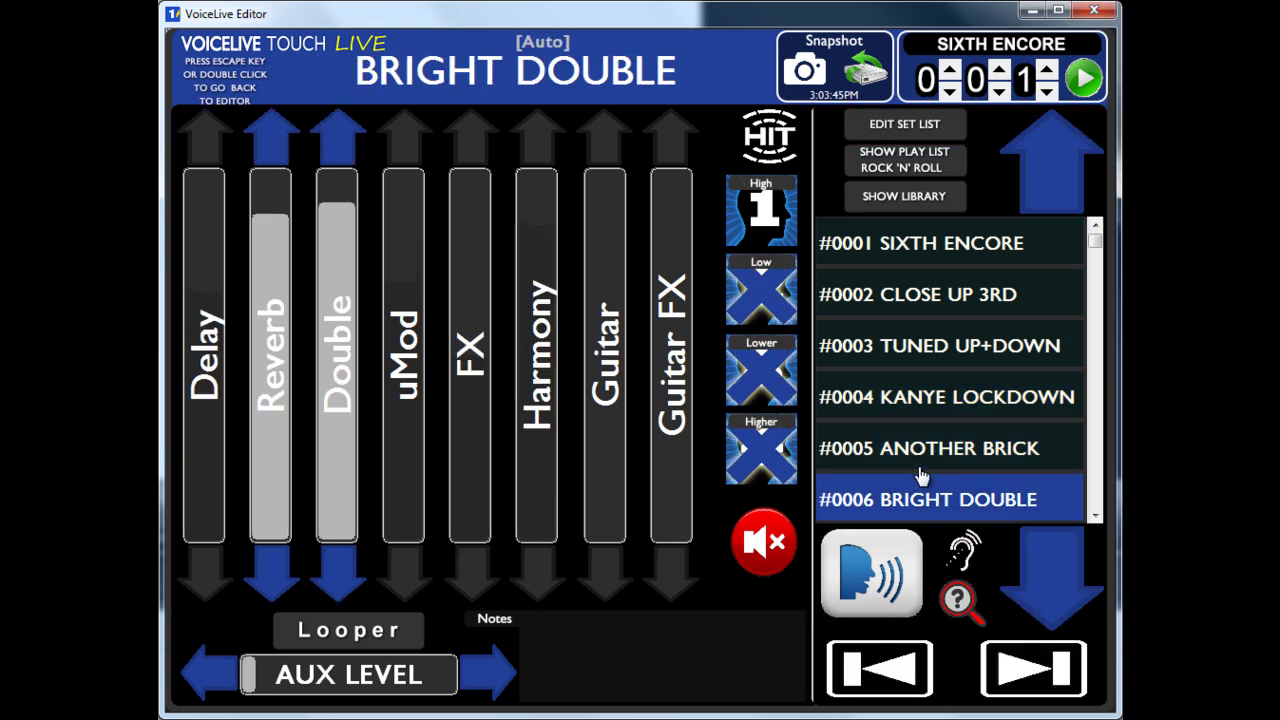
left_click(920, 468)
key("Up")
key("Up")
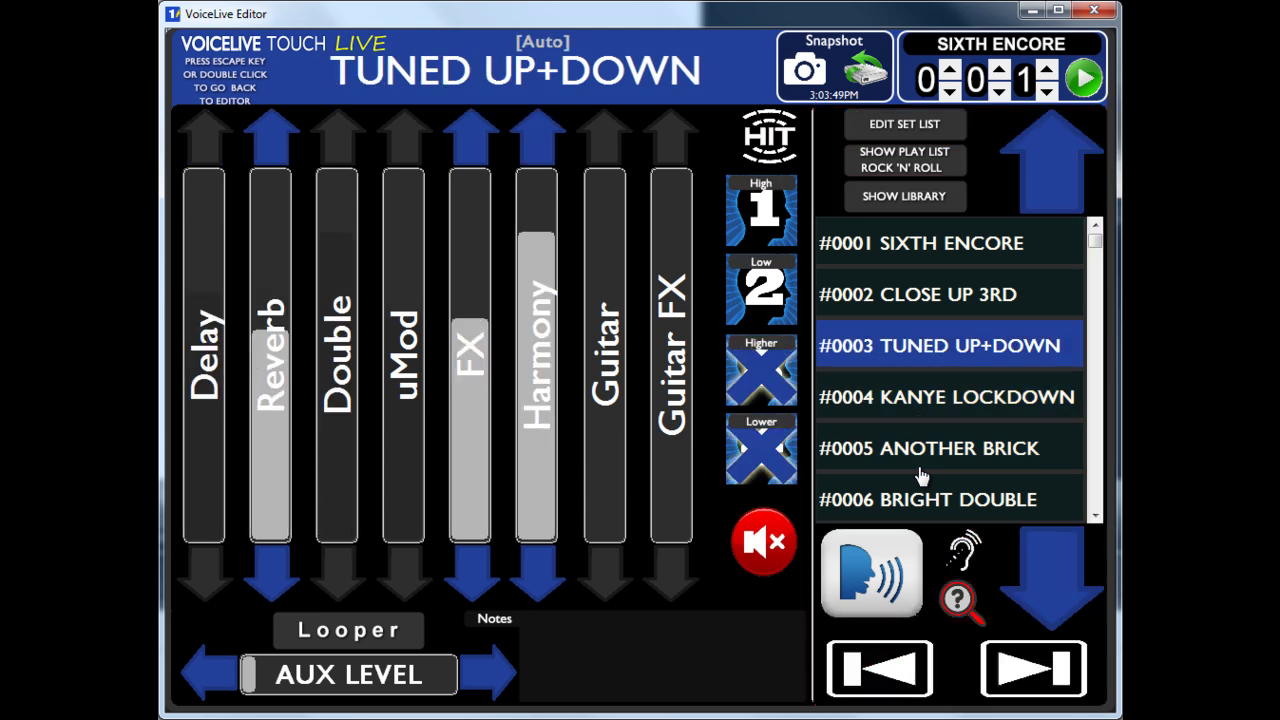
key("Down")
key("Down")
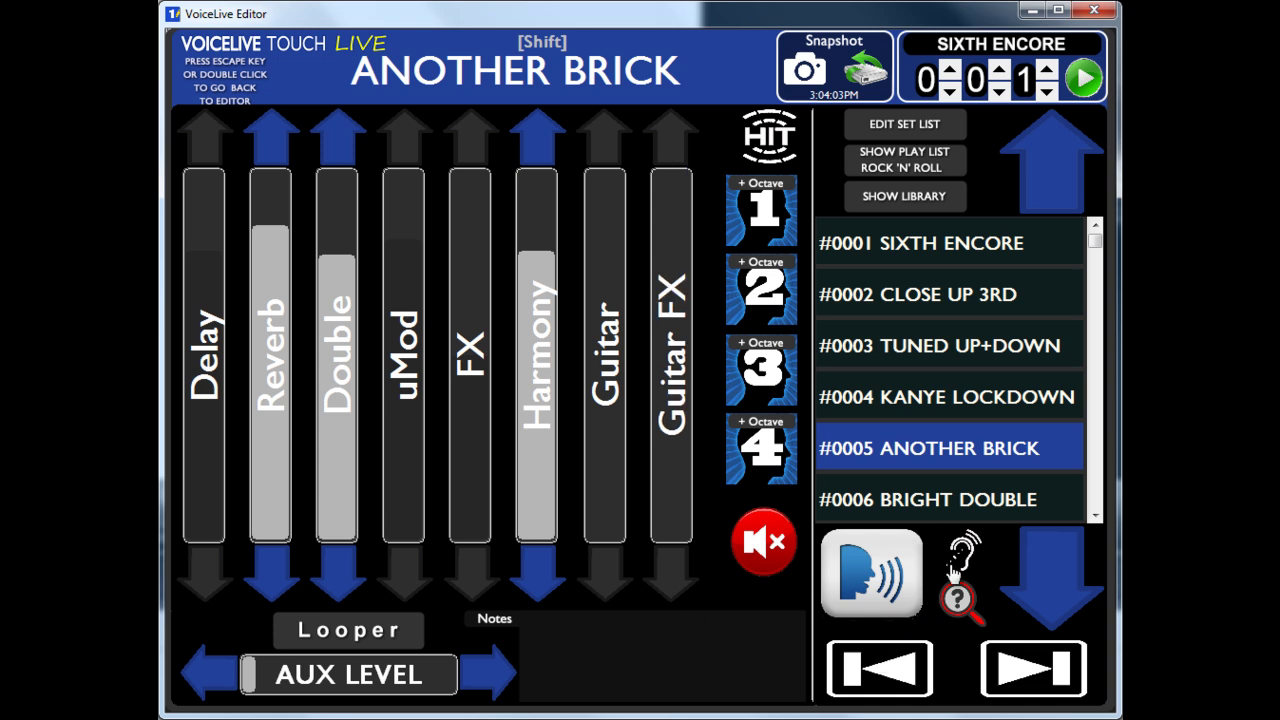
Show the library list and open the set list editor
left_click(910, 200)
left_click(910, 200)
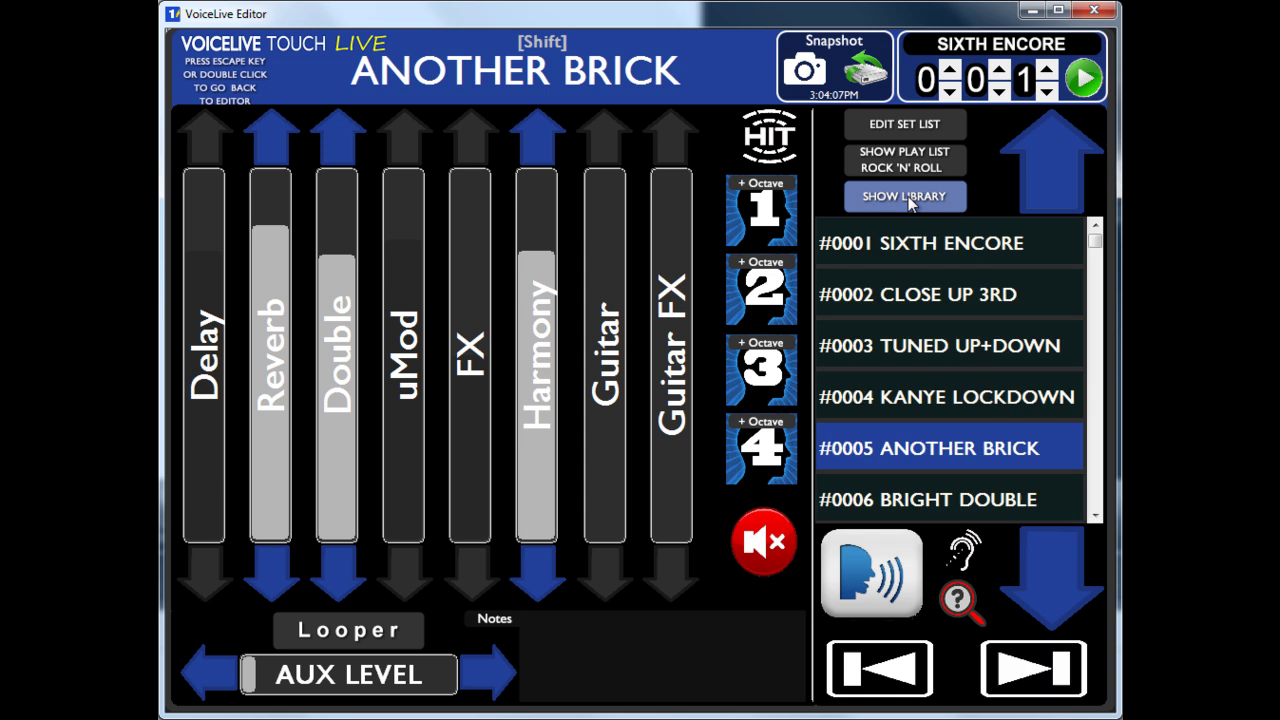
left_click(899, 126)
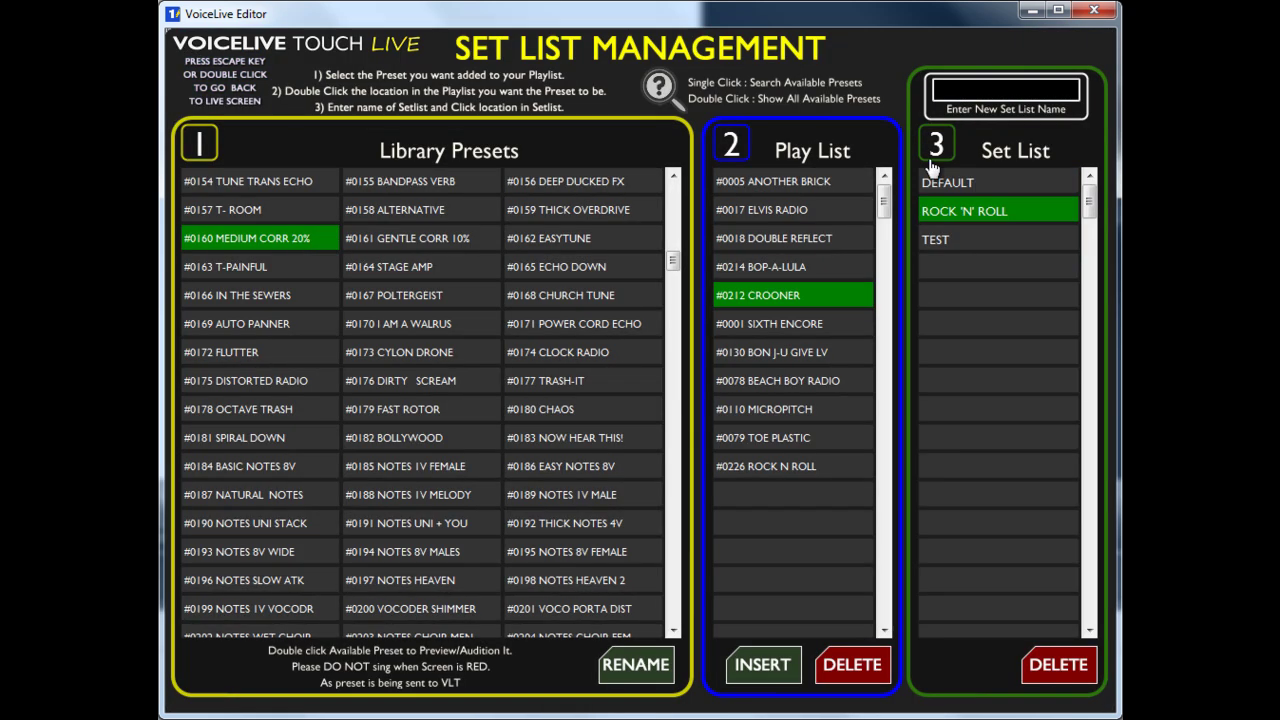
left_click(541, 271)
right_click(541, 271)
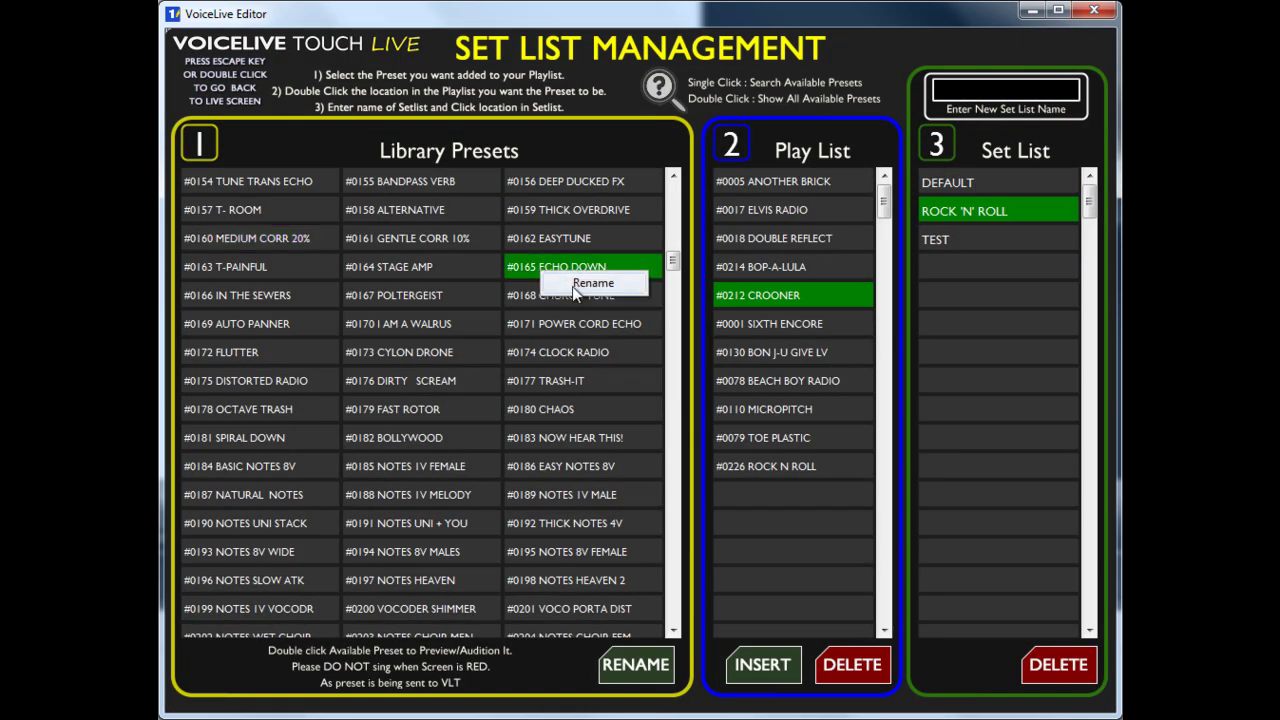
left_click(572, 286)
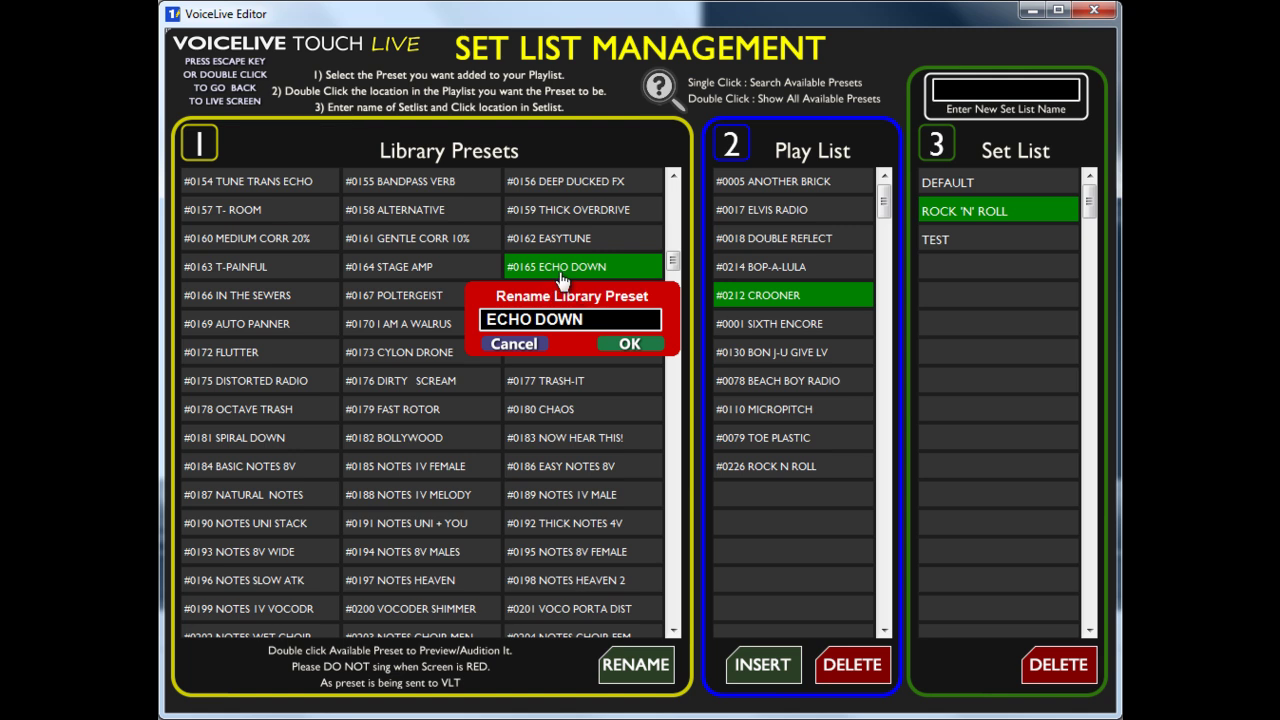
left_click(519, 346)
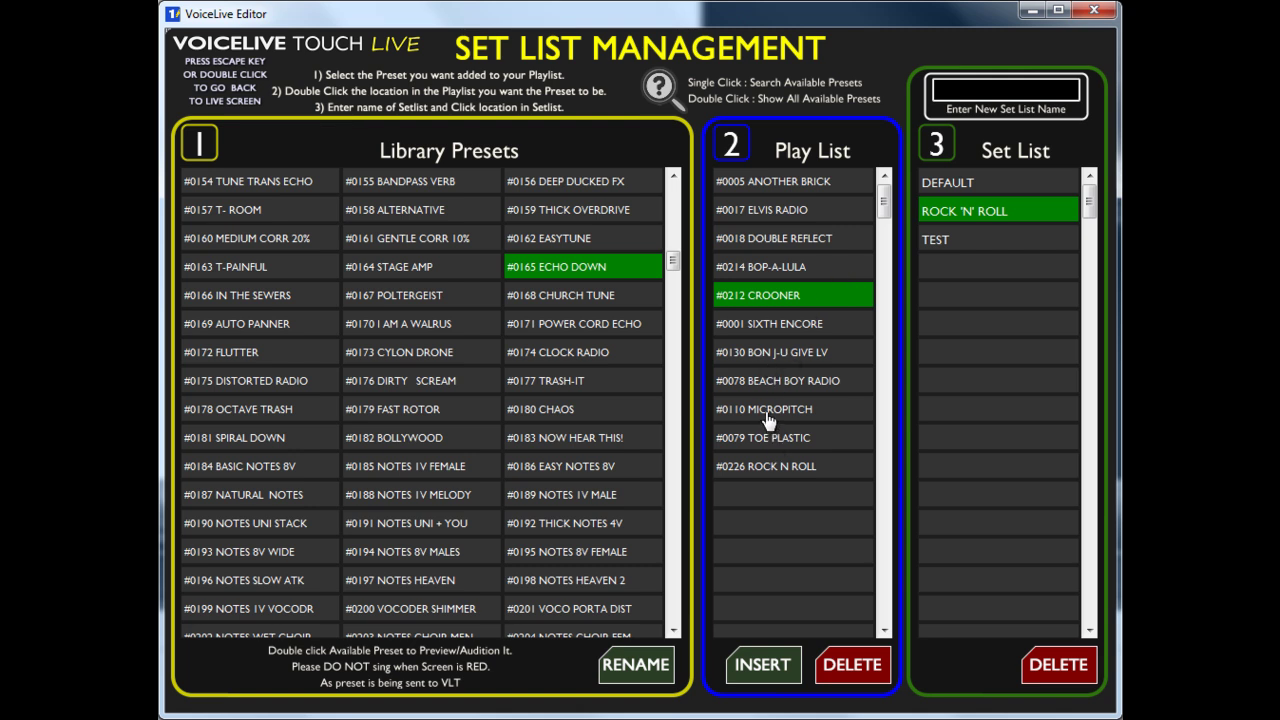
Delete #0158 ALTERNATIVE and its emptied slot from the TEST set list's play list, and return to the live screen
left_click(974, 250)
left_click(774, 244)
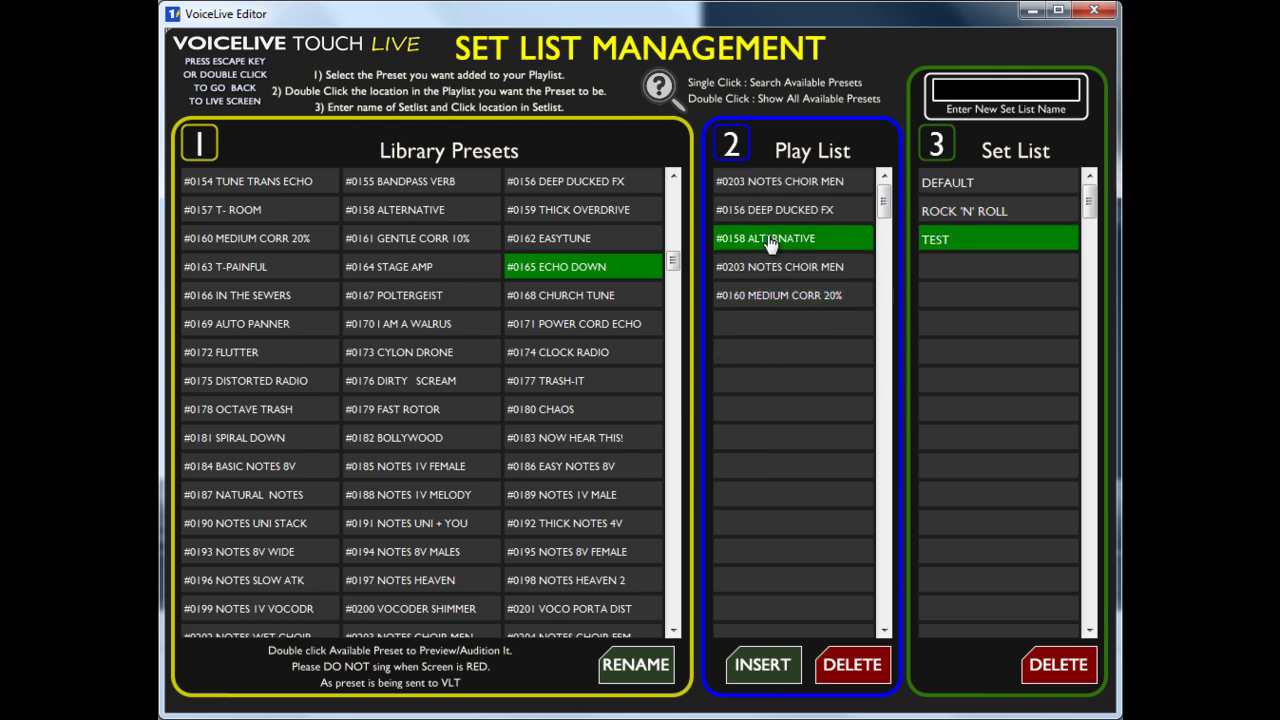
left_click(848, 666)
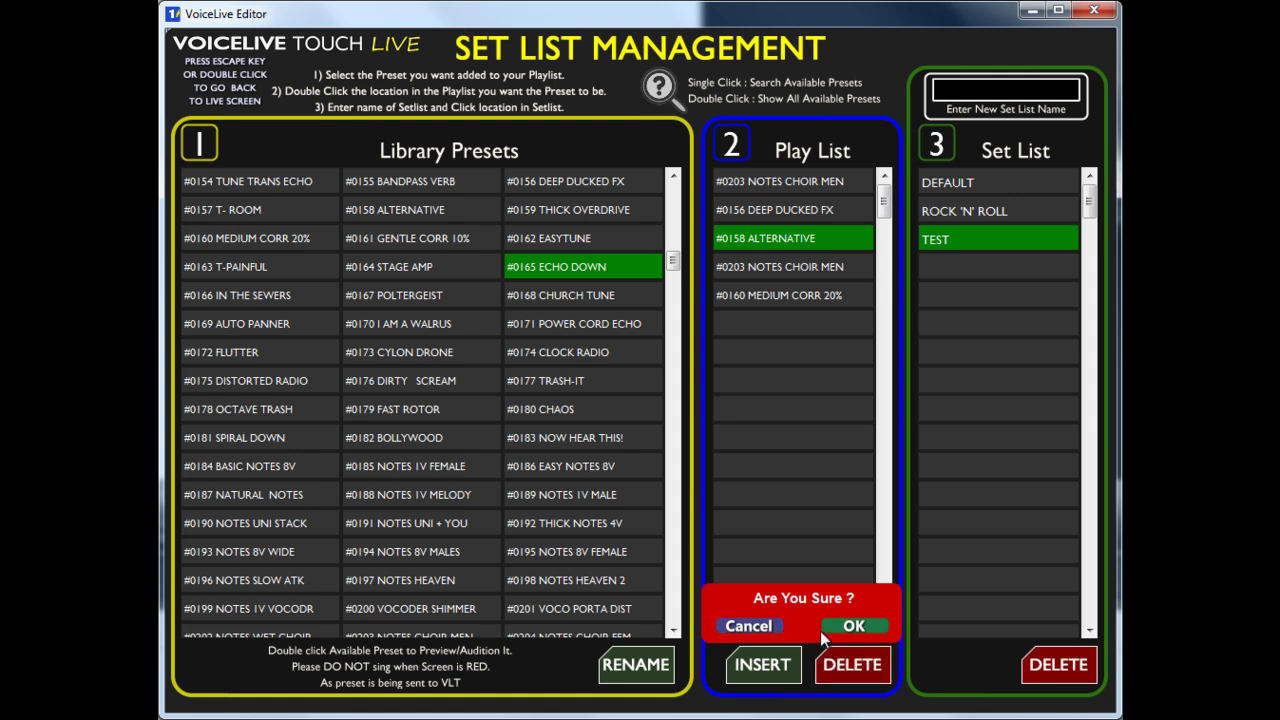
left_click(855, 627)
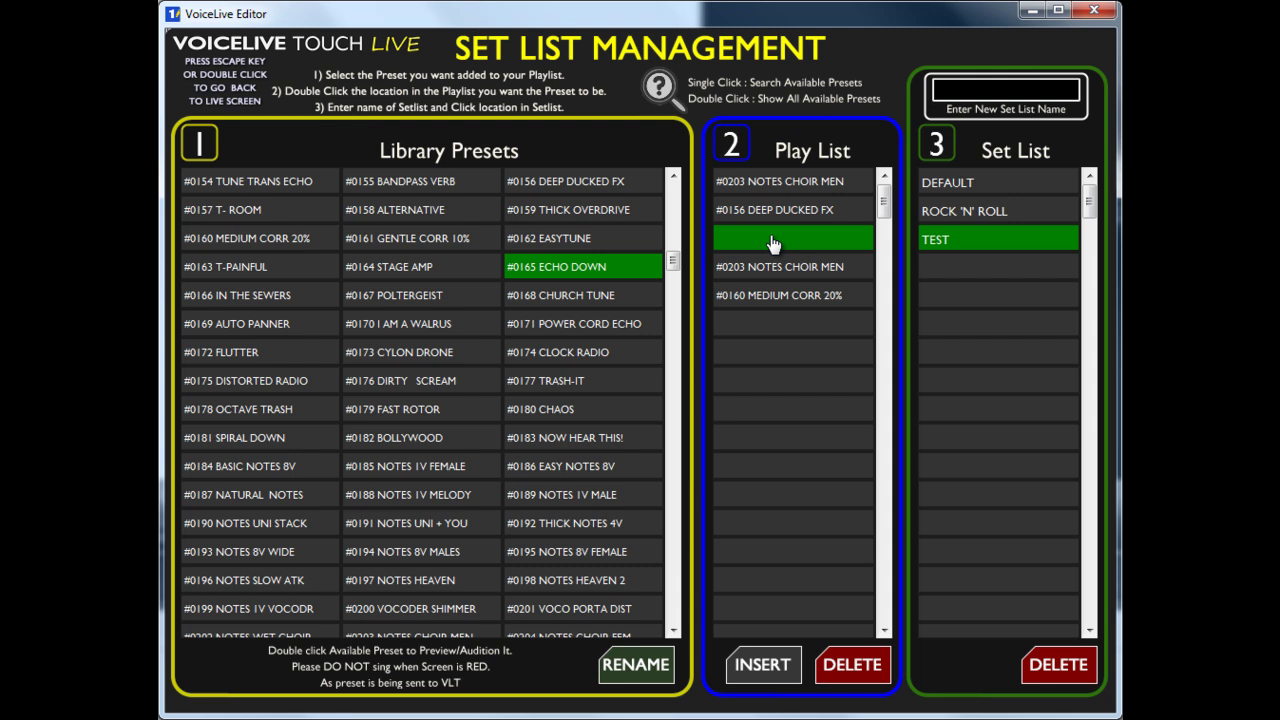
left_click(855, 668)
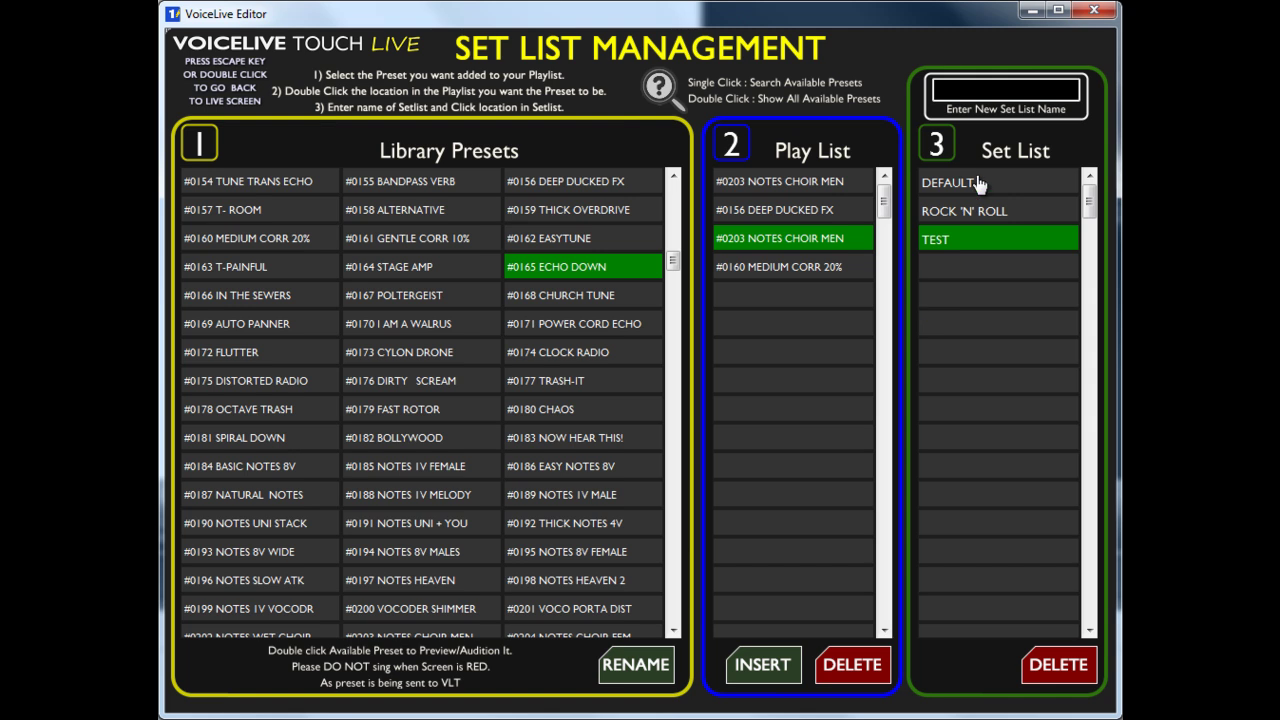
double_click(222, 90)
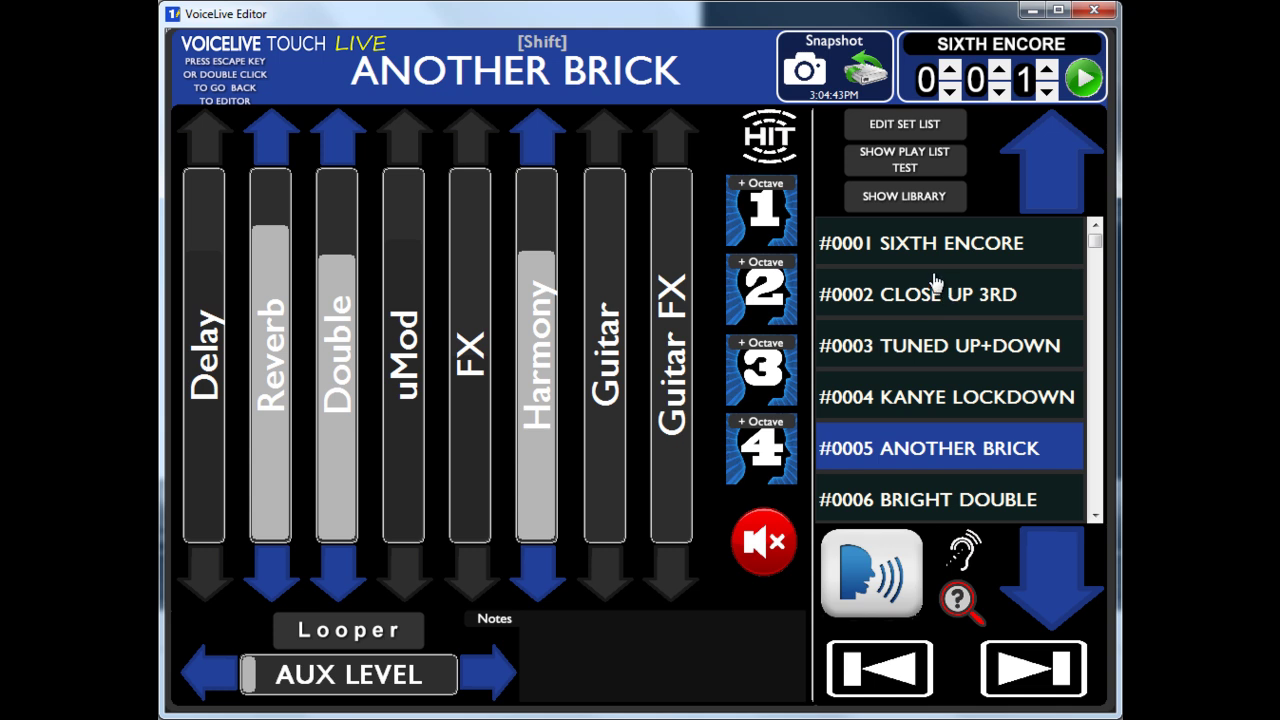
Set the preset number selector to 130, BON J-U GIVE LV, and load that preset
left_click(950, 74)
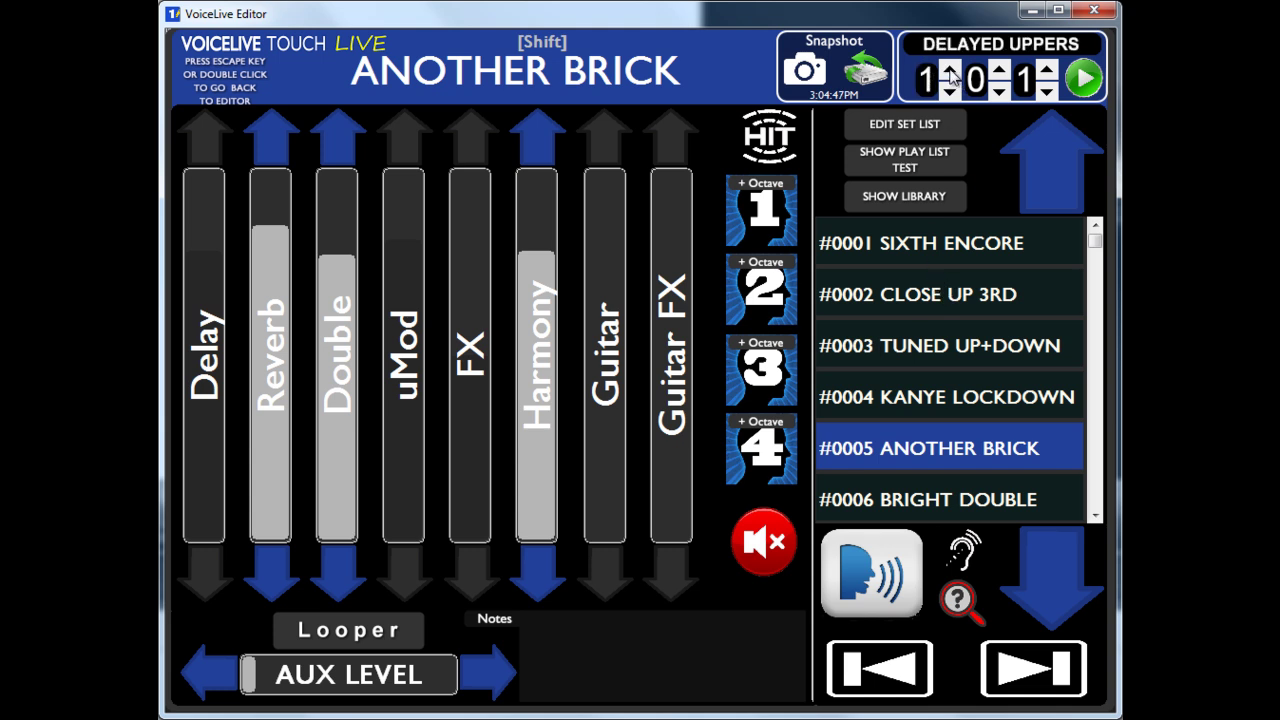
left_click(1000, 68)
left_click(1000, 68)
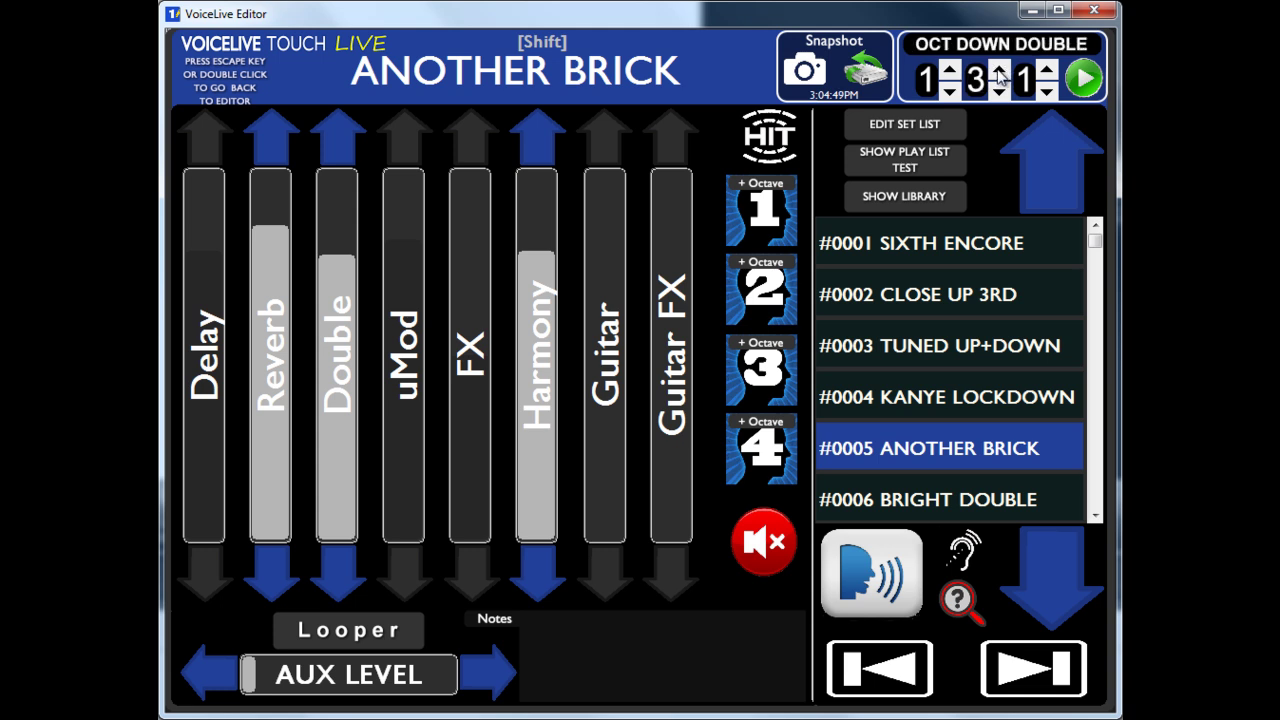
left_click(1047, 91)
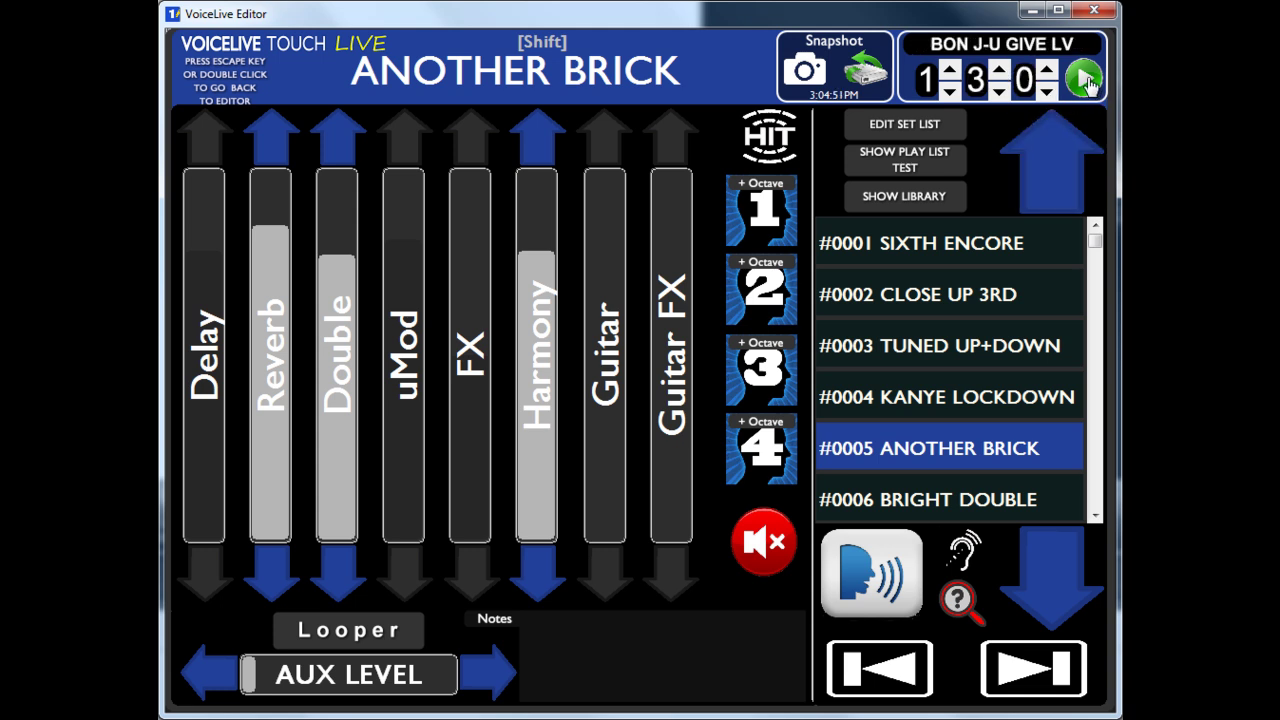
left_click(1086, 80)
Load library preset #0005 ANOTHER BRICK, switch to #0004 KANYE LOCKDOWN, and go back to #0005
left_click(929, 454)
left_click(924, 404)
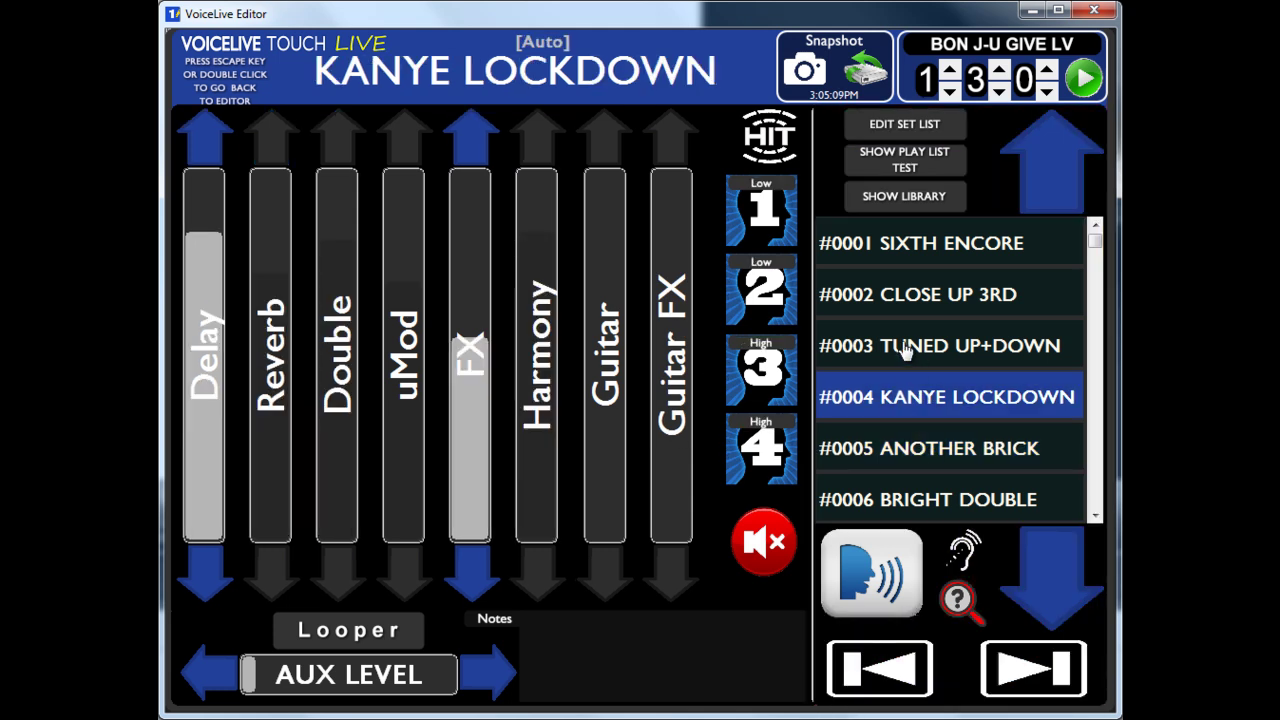
left_click(927, 460)
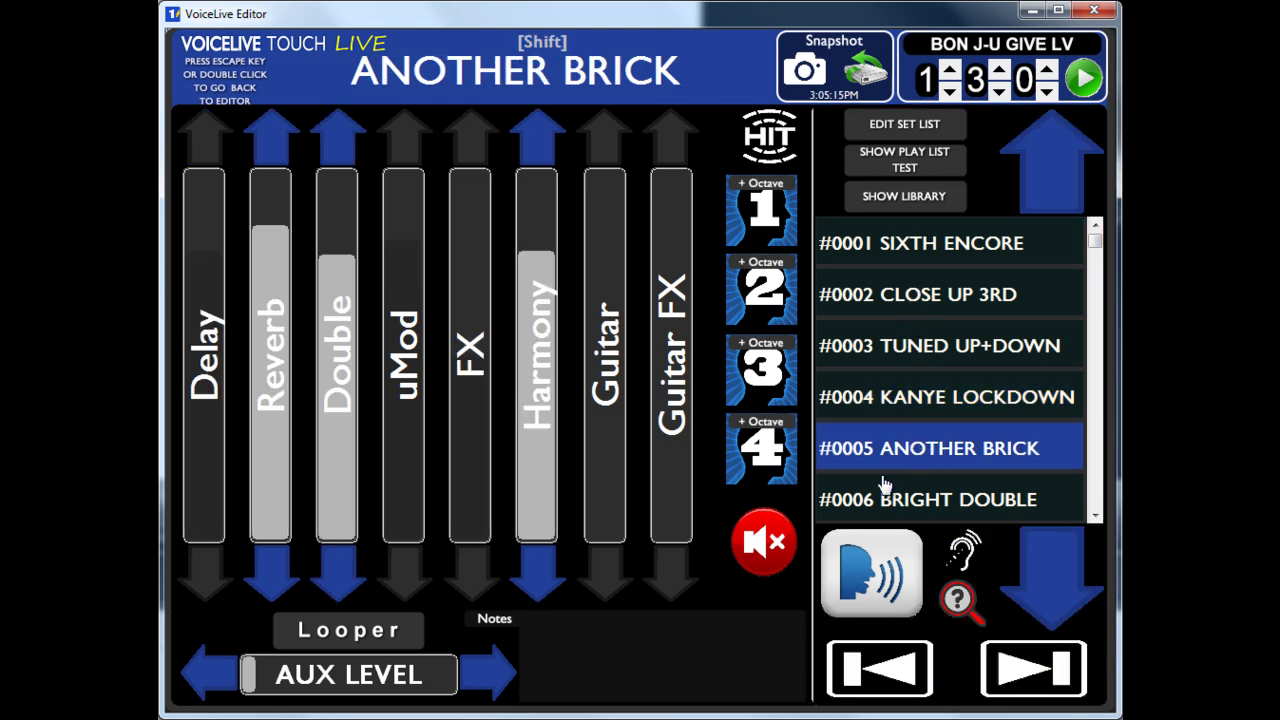
Set the venue levels to Delay, Reverb, Double and FX 99%, uMod and Harmony 100%, and close the venue settings
left_click(962, 560)
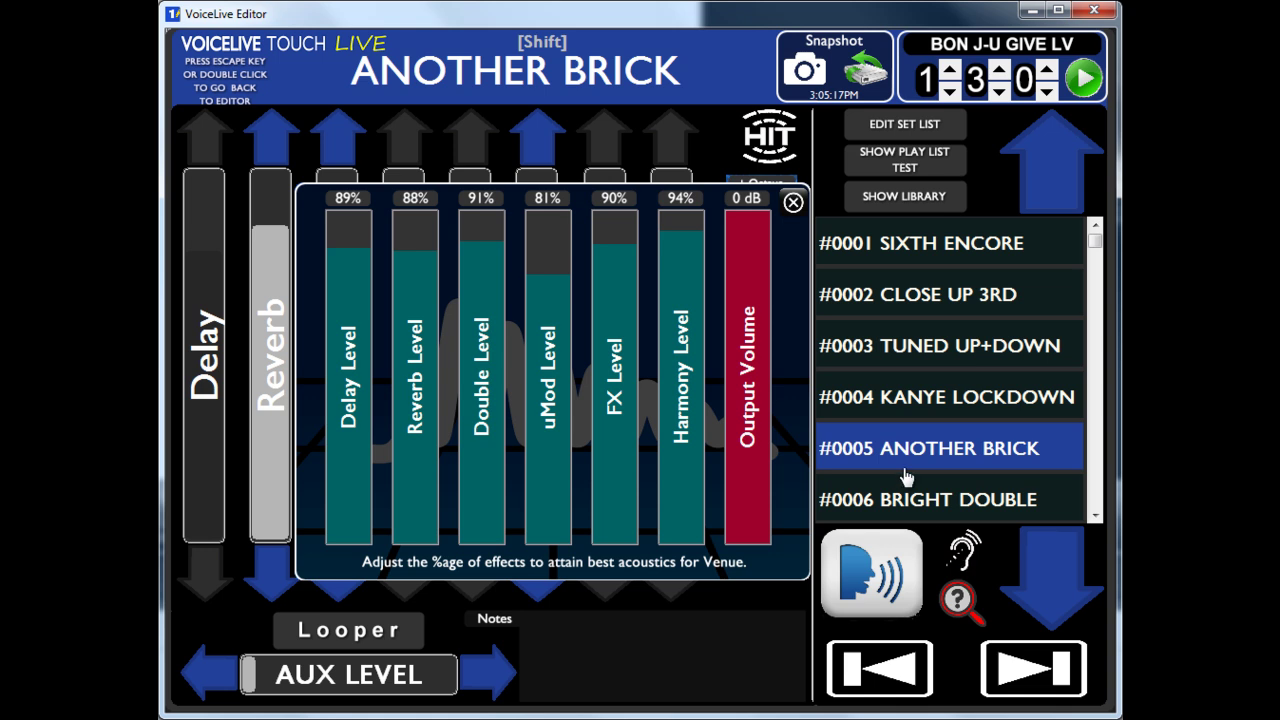
left_click_drag(679, 240, 636, 184)
left_click_drag(560, 278, 552, 200)
left_click_drag(490, 250, 496, 194)
left_click_drag(423, 251, 430, 195)
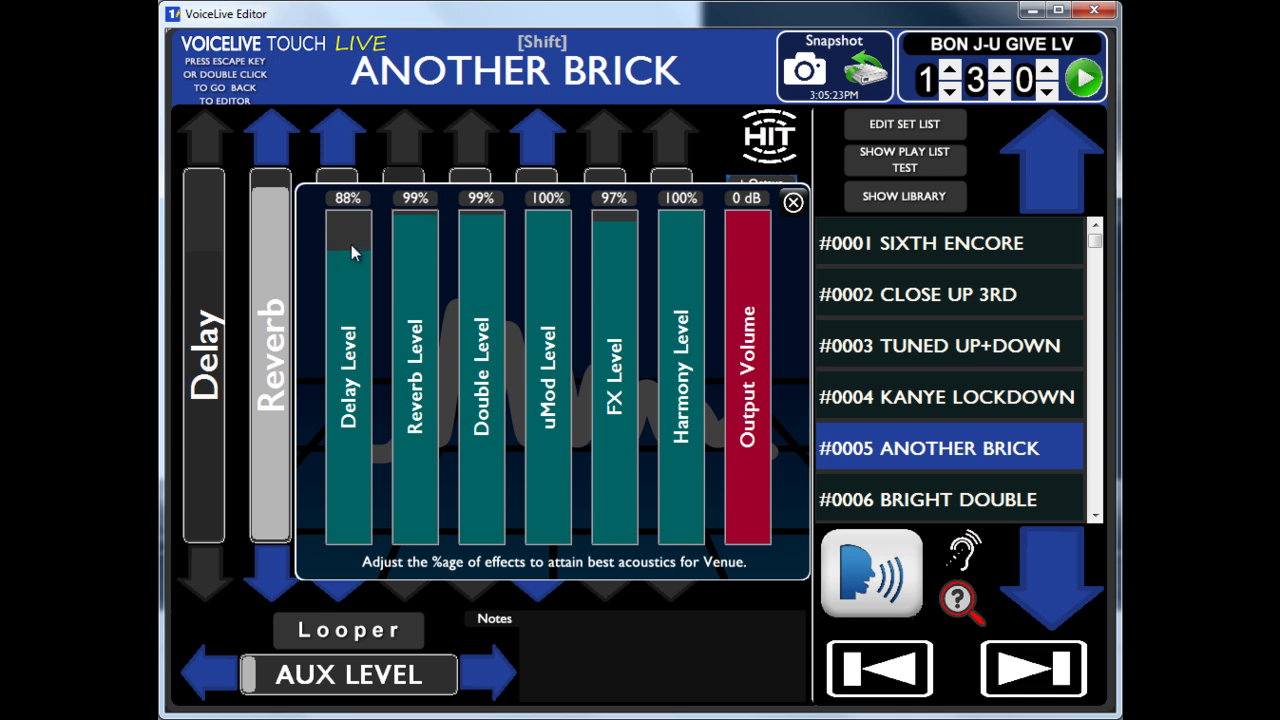
left_click_drag(351, 250, 358, 200)
left_click_drag(600, 218, 627, 202)
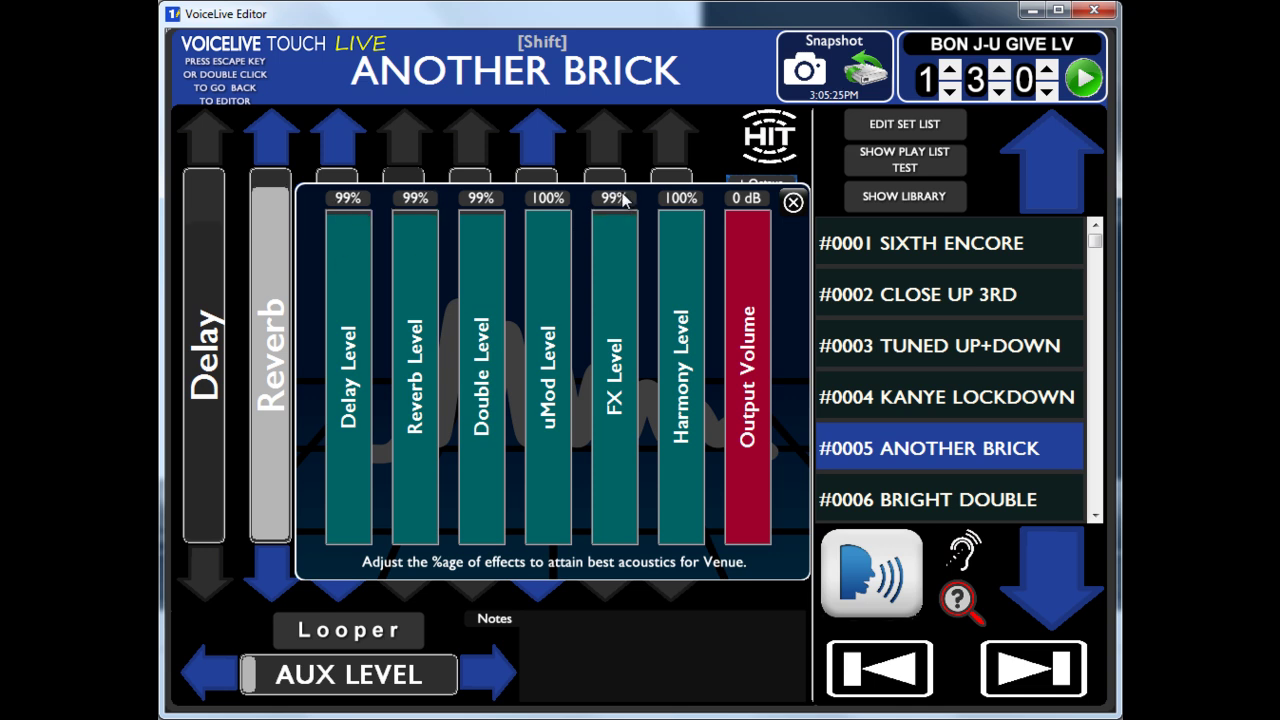
left_click(793, 204)
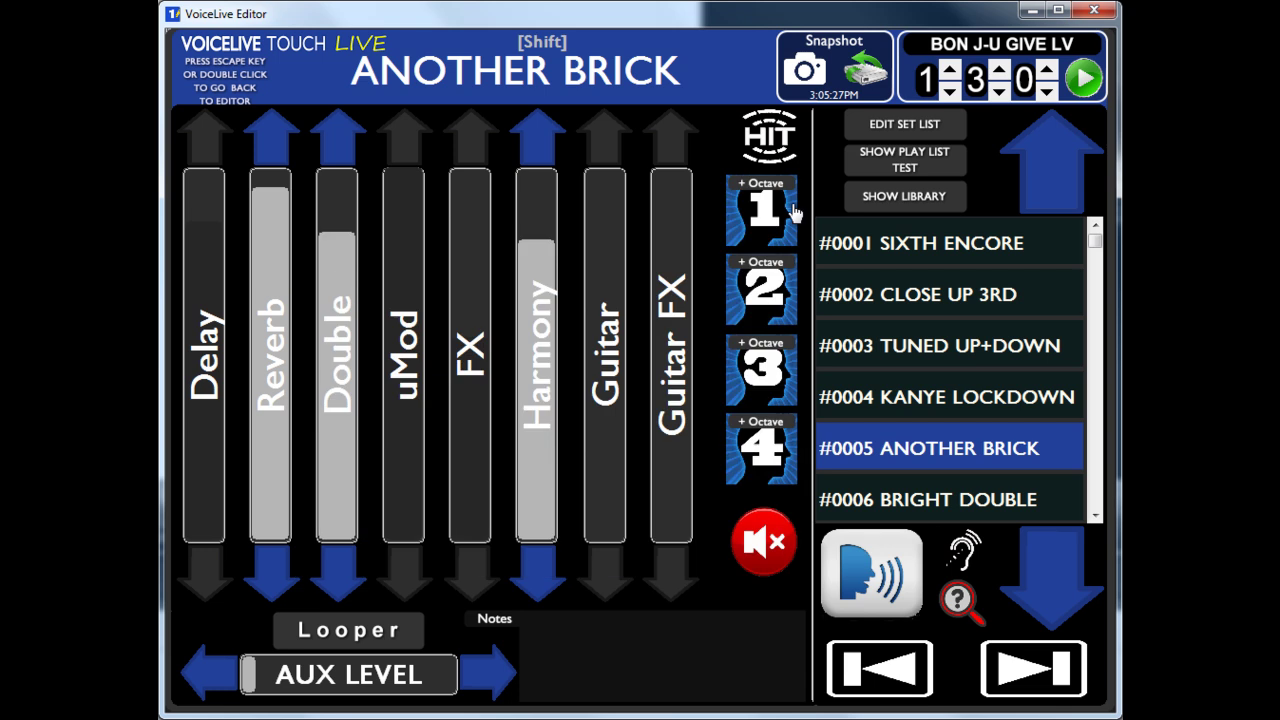